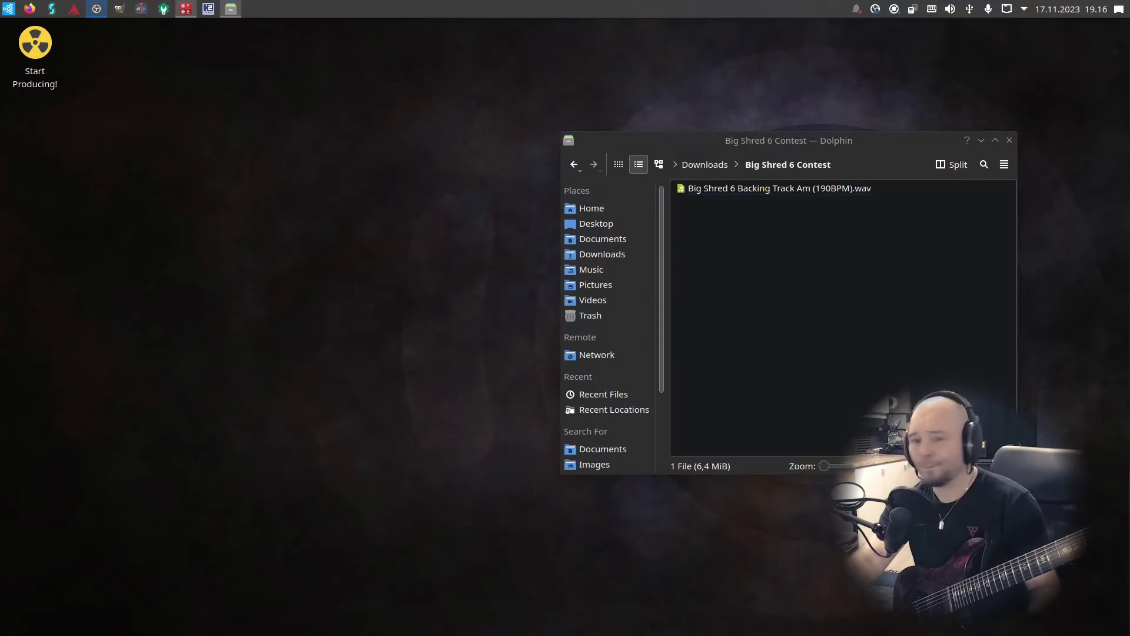
Bring up Dolphin at Downloads › Big Shred 6 Contest, listing 'Big Shred 6 Backing Track Am (190BPM).wav'
left_click(901, 250)
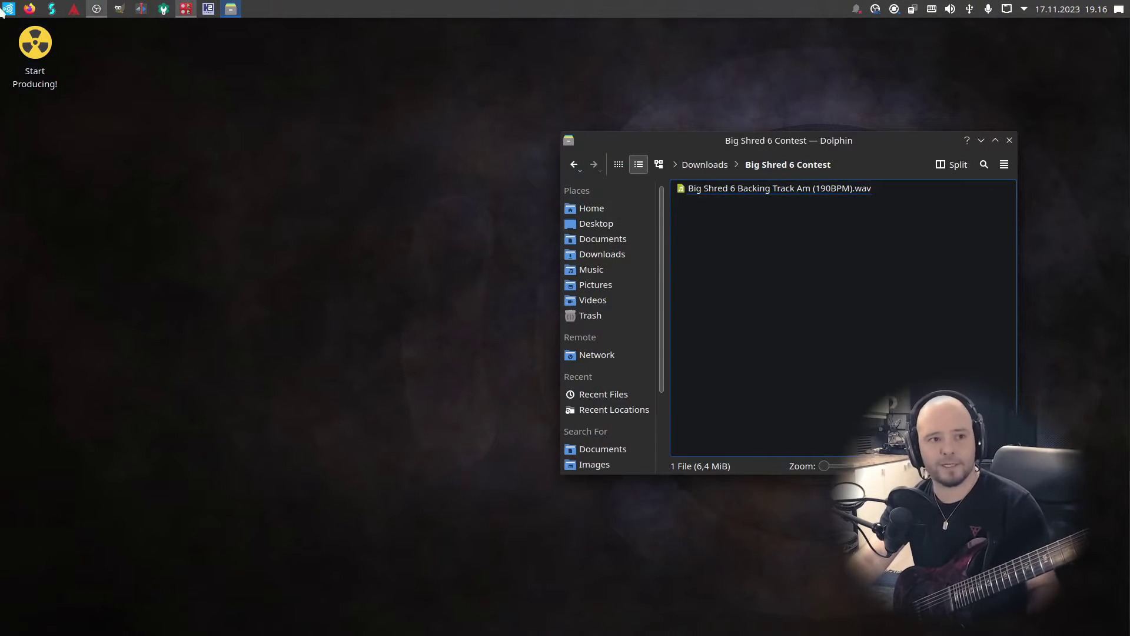
left_click(366, 270)
Start Ardour and create a new session from the 'Empty, Outputs to Stereo Routing' template
left_click(73, 9)
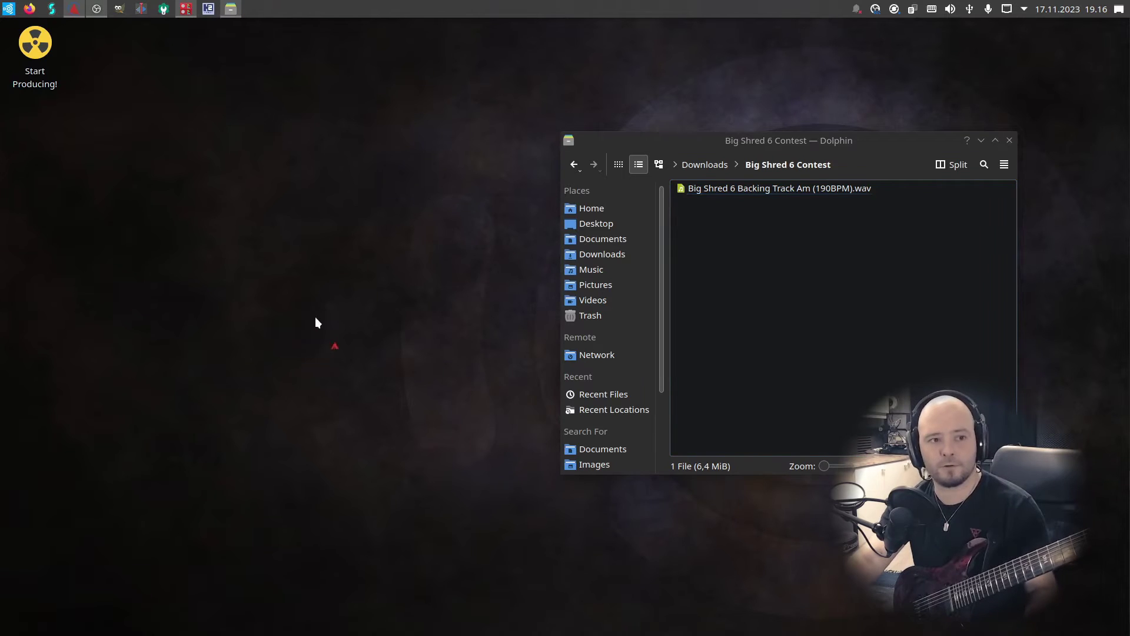
left_click(577, 191)
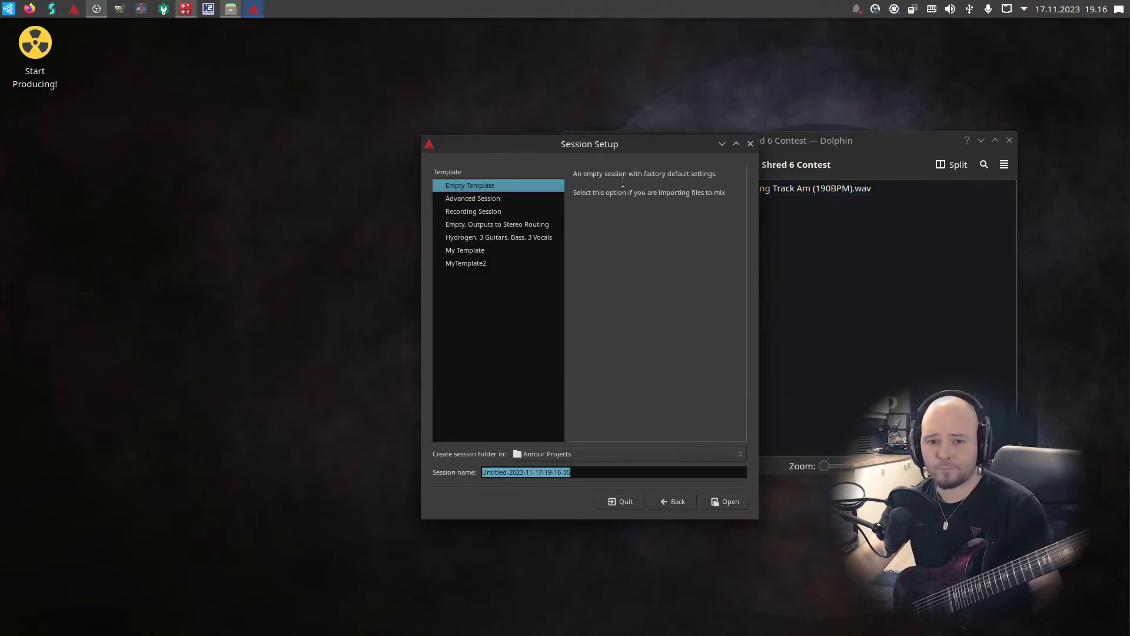
left_click(478, 225)
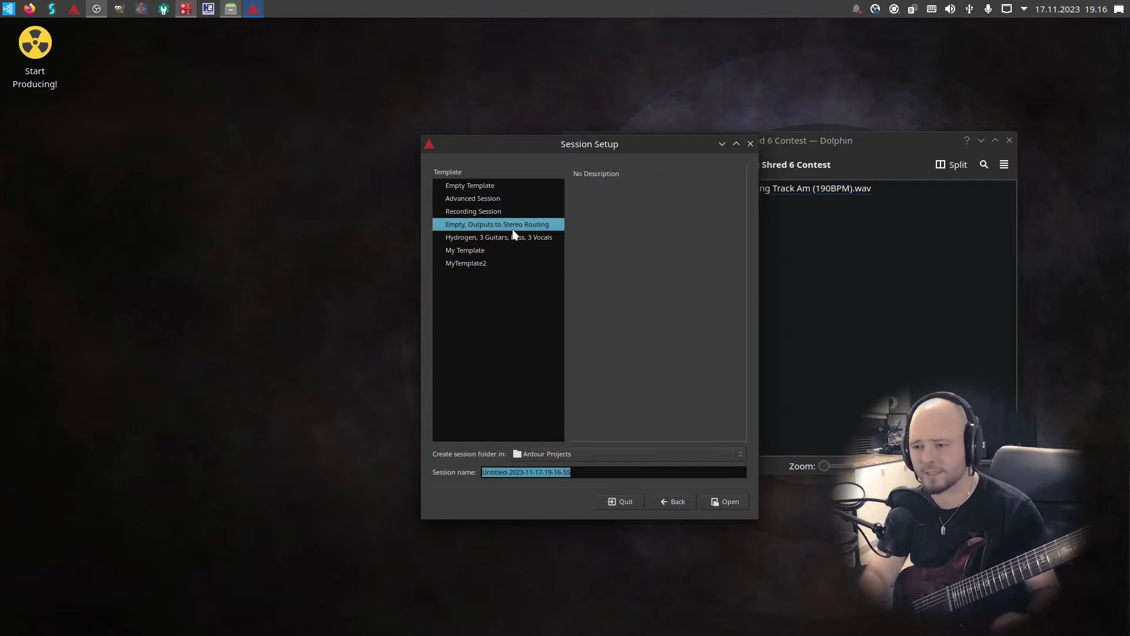
left_click(725, 501)
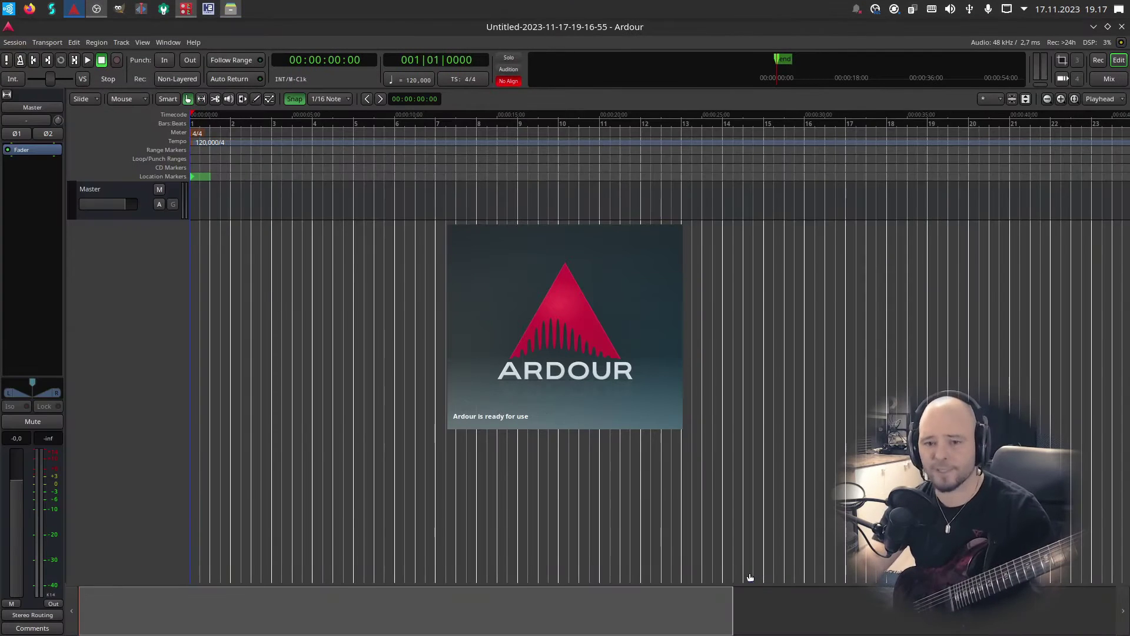
Drag 'Big Shred 6 Backing Track Am (190BPM).wav' from Dolphin onto Ardour's timeline
double_click(687, 27)
left_click(990, 259)
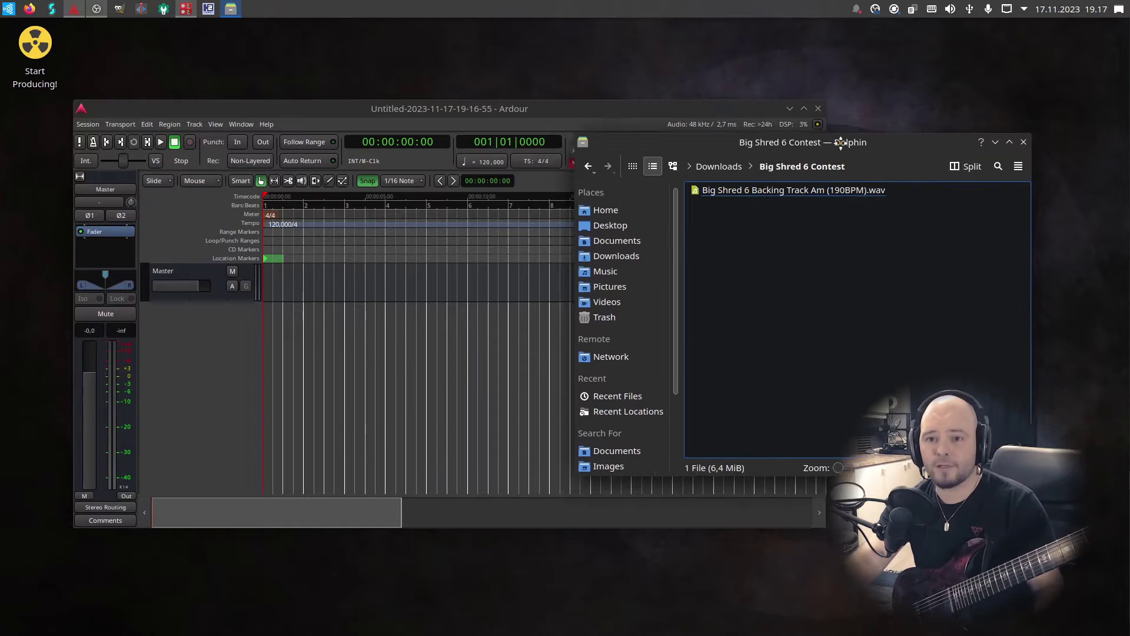
left_click_drag(840, 142, 925, 136)
left_click_drag(871, 184, 389, 325)
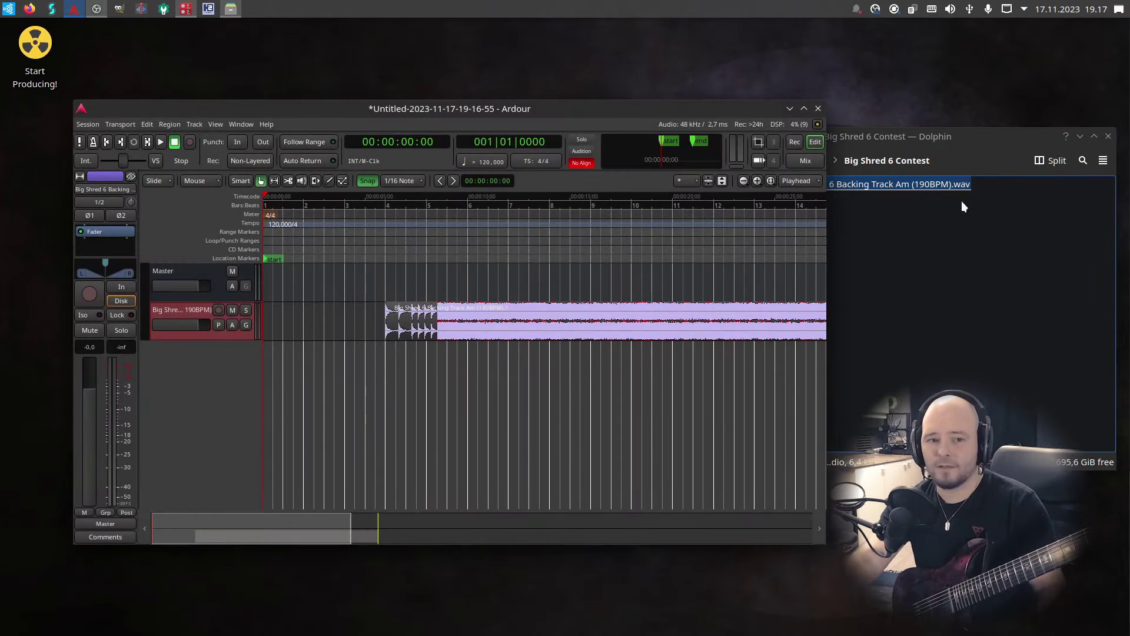
double_click(540, 109)
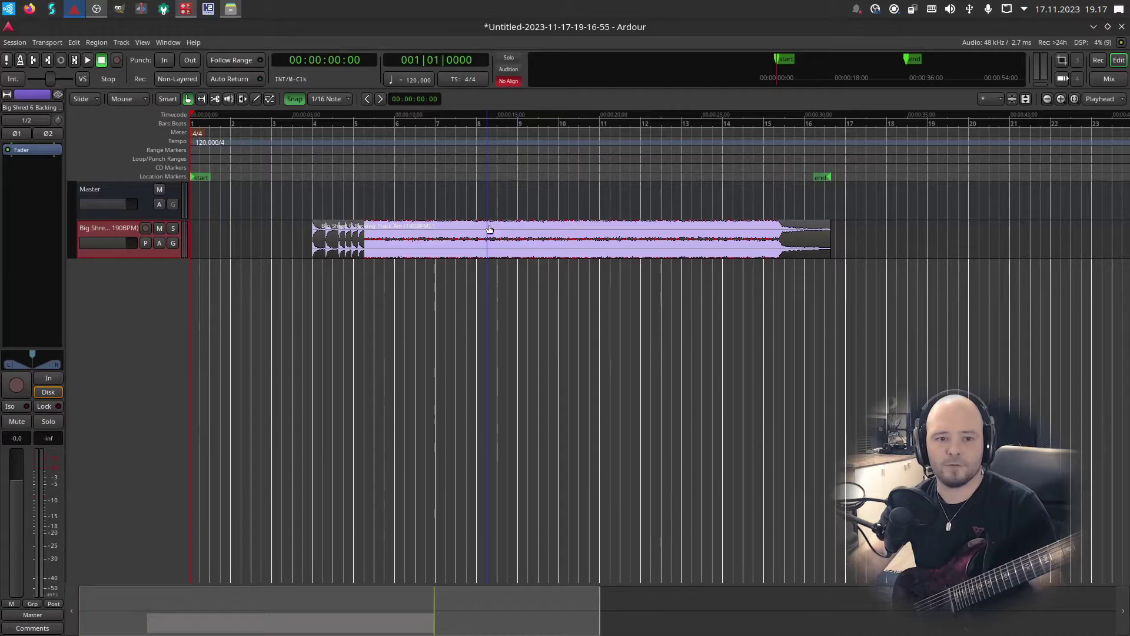
Set the session tempo to 190 BPM
left_click(403, 78)
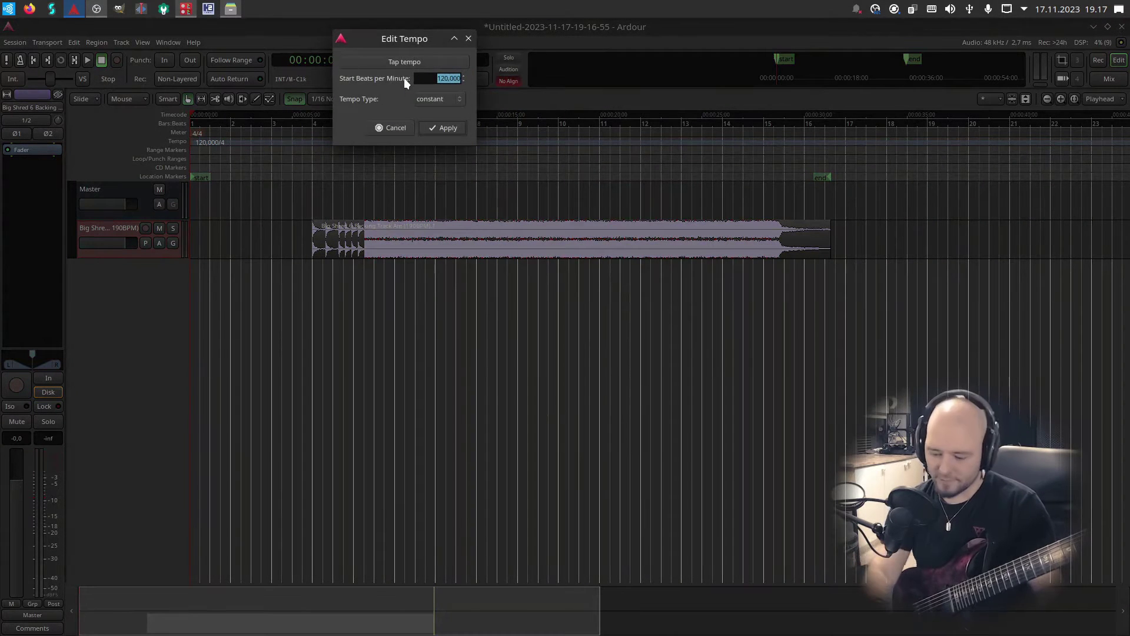
type("190")
key("Return")
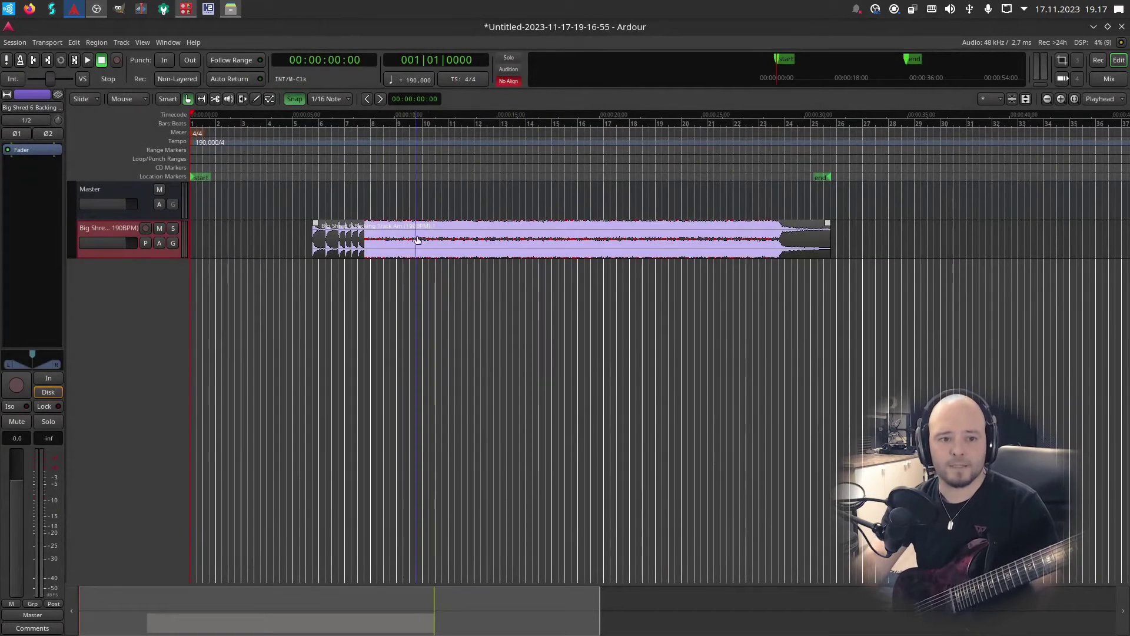
Slide the backing track region so it starts at bar 1
mouse_move(417, 240)
left_mouse_down()
mouse_move(397, 235)
mouse_move(462, 244)
mouse_move(310, 228)
mouse_move(428, 258)
mouse_move(447, 237)
mouse_move(481, 244)
mouse_move(416, 231)
left_mouse_up()
scroll(259, 231, "up", 3)
scroll(431, 293, "down", 1)
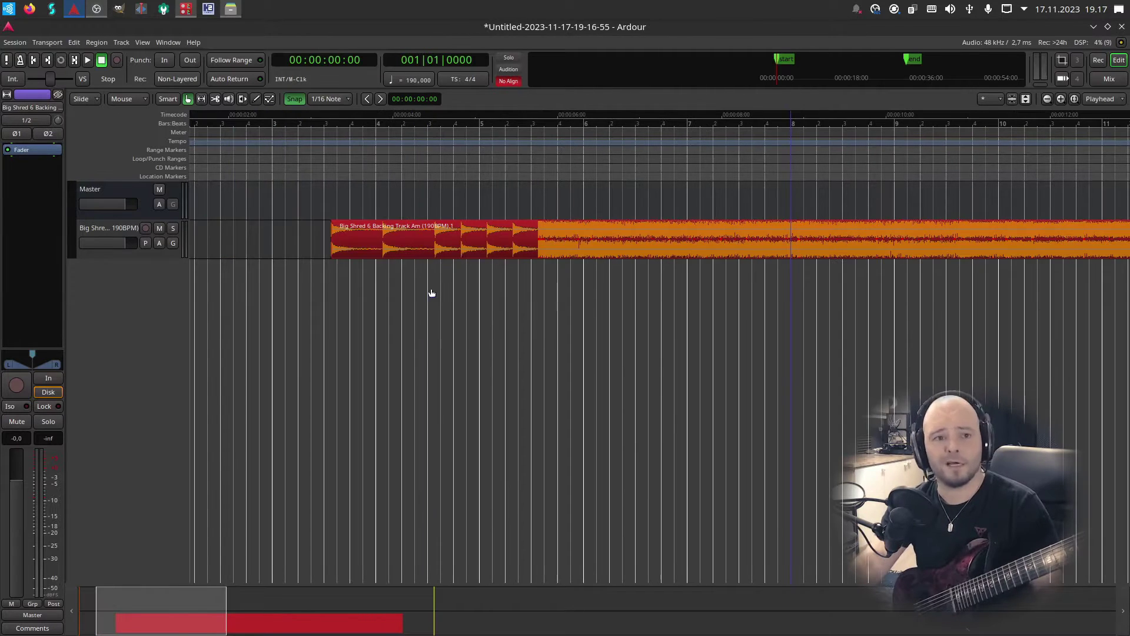
left_click_drag(616, 256, 324, 236)
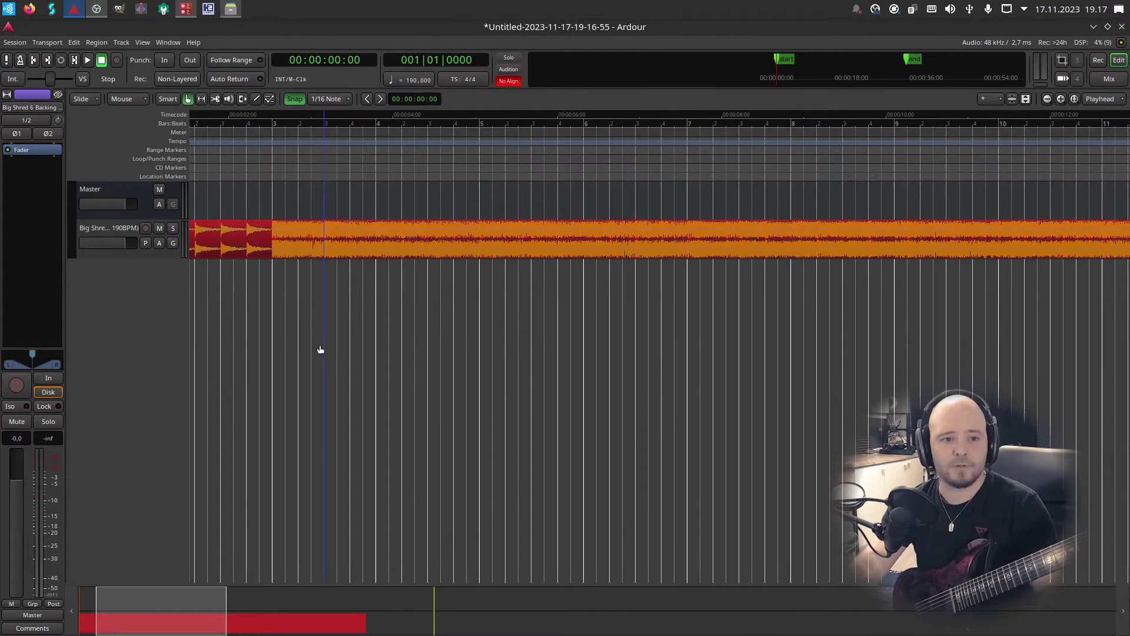
scroll(316, 297, "down", 3)
scroll(234, 270, "up", 2)
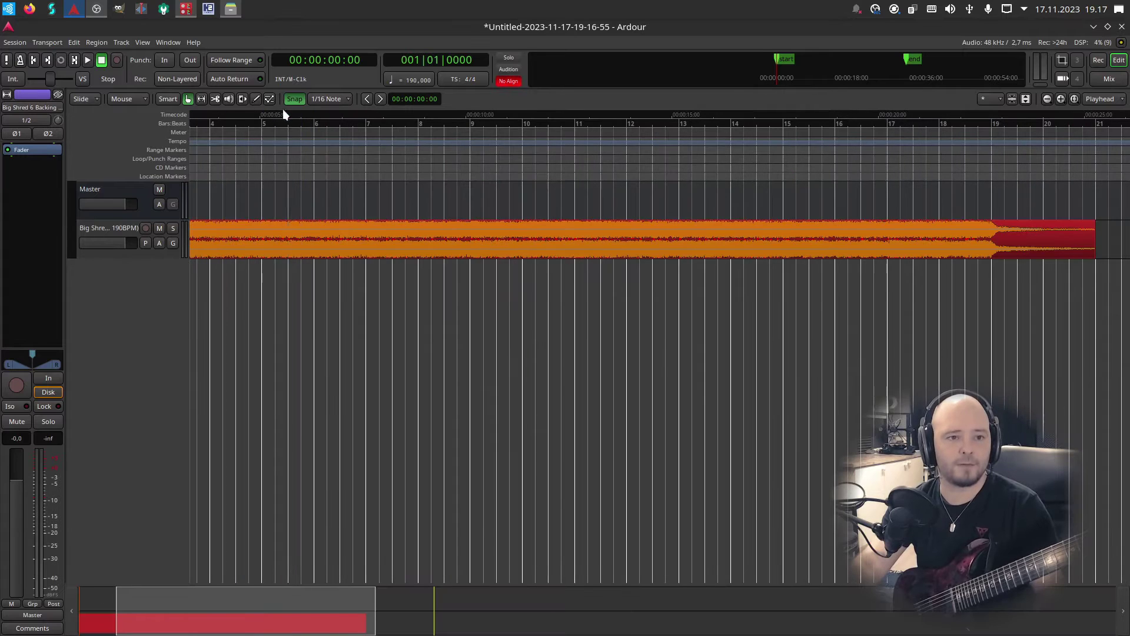
Play the backing track from the start to check it, then stop and return to the start
key("Home")
left_click(451, 410)
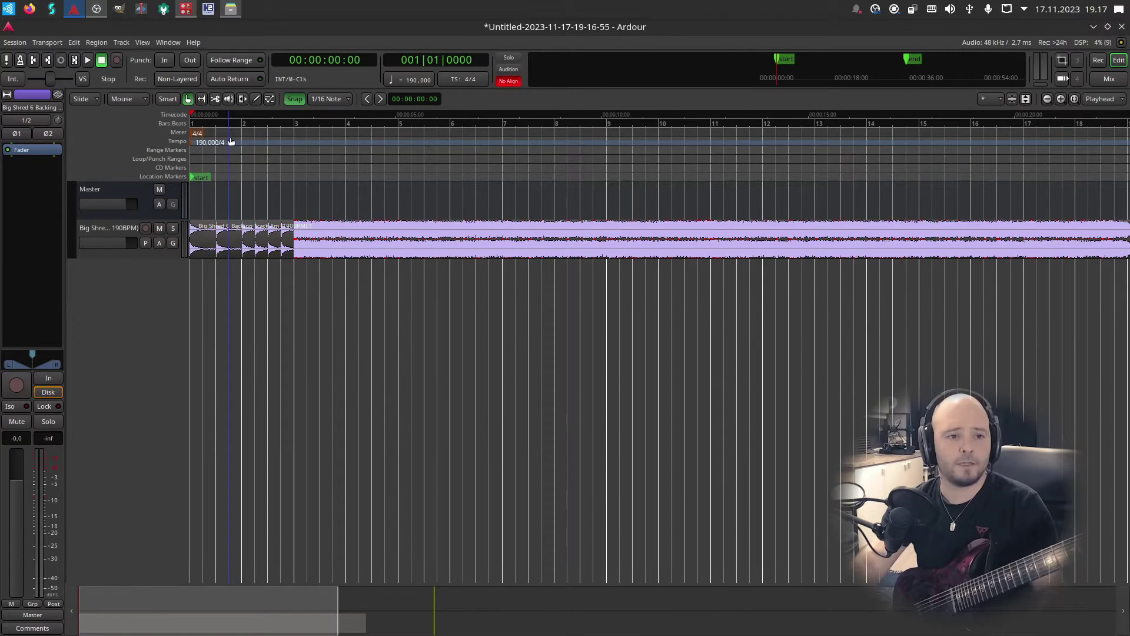
key("space")
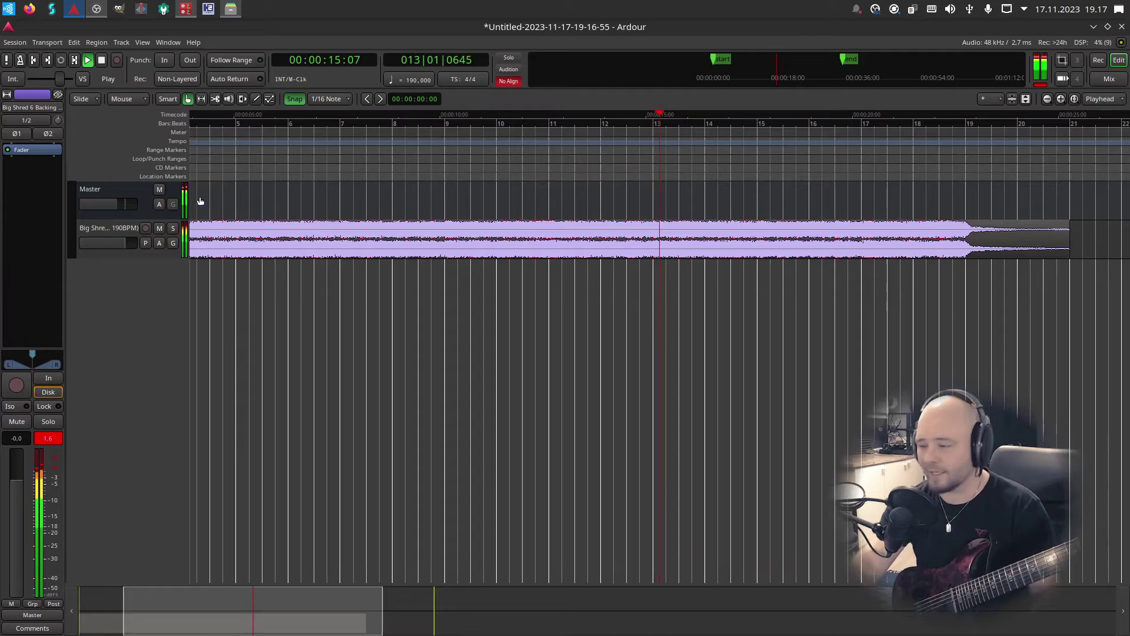
key("space")
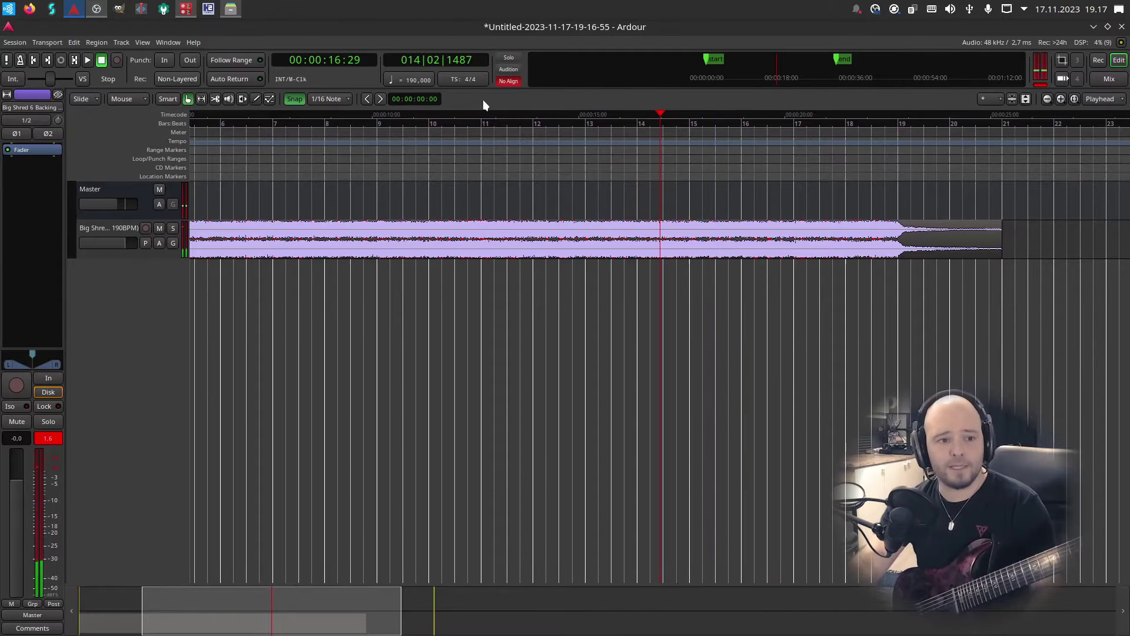
key("Home")
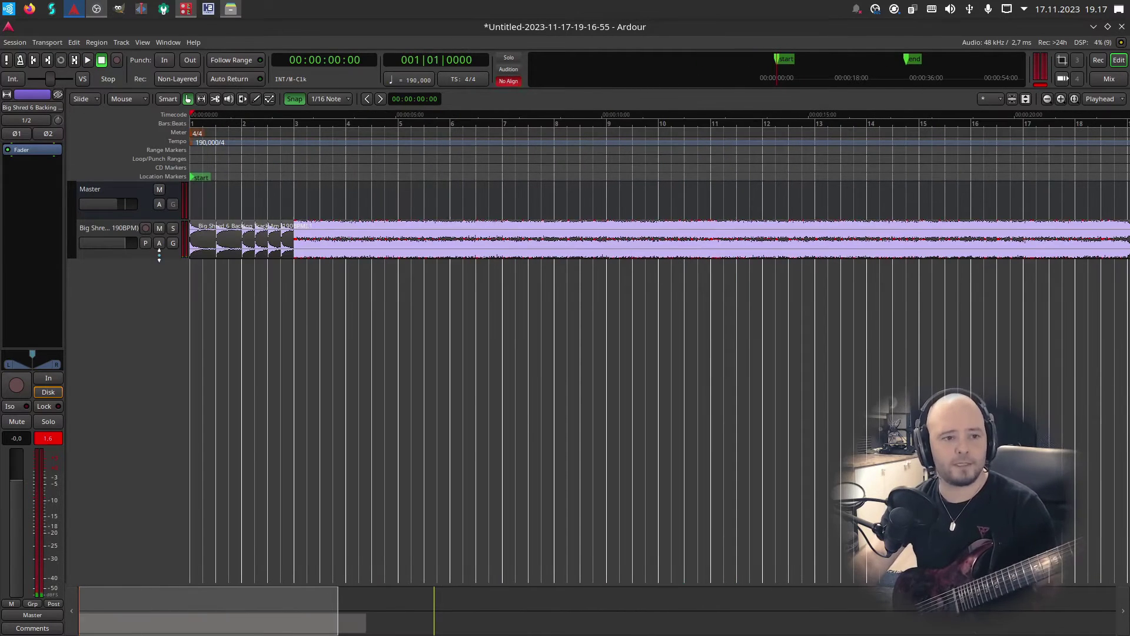
Add a mono audio track named 'Guitar' with Flexible-I/O pin mode
double_click(129, 285)
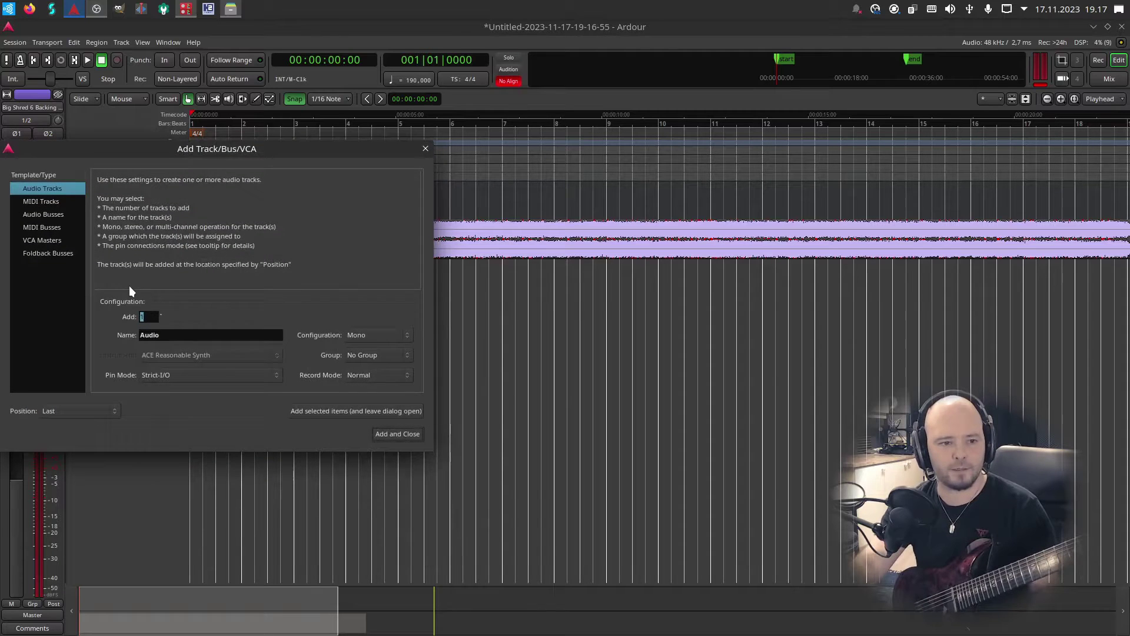
left_click_drag(203, 153, 481, 203)
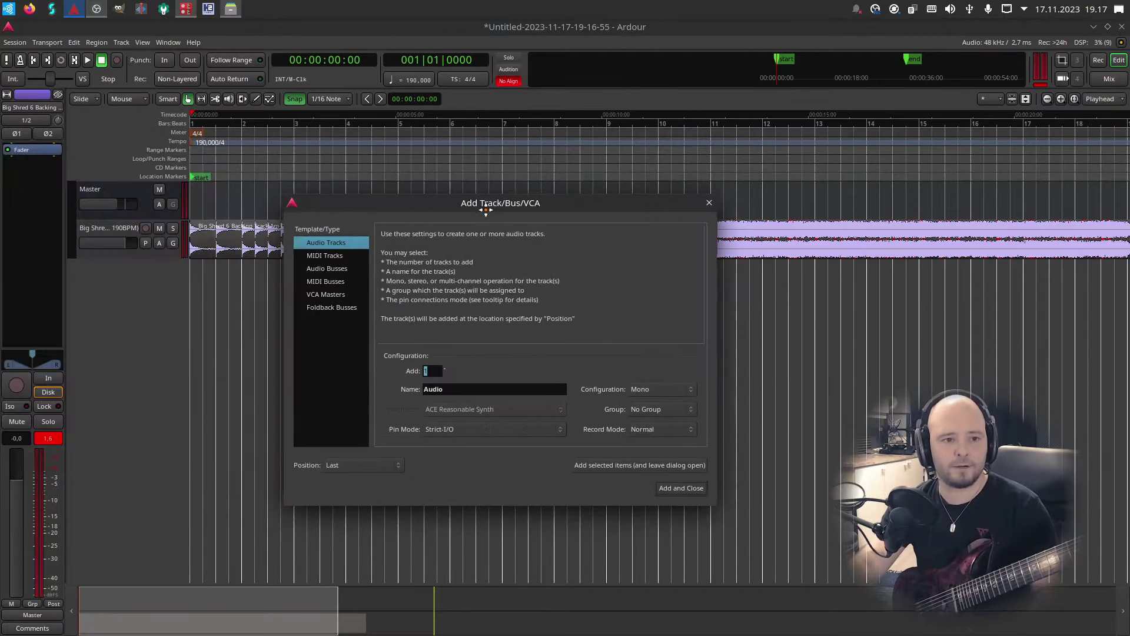
double_click(494, 385)
type("Guitar")
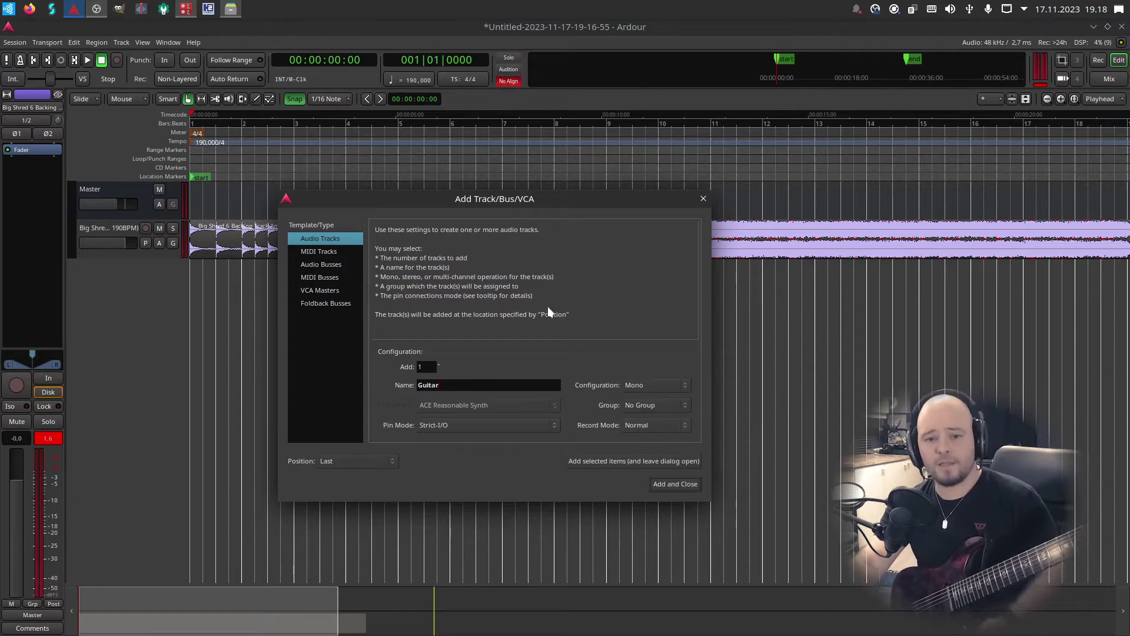
left_click(521, 422)
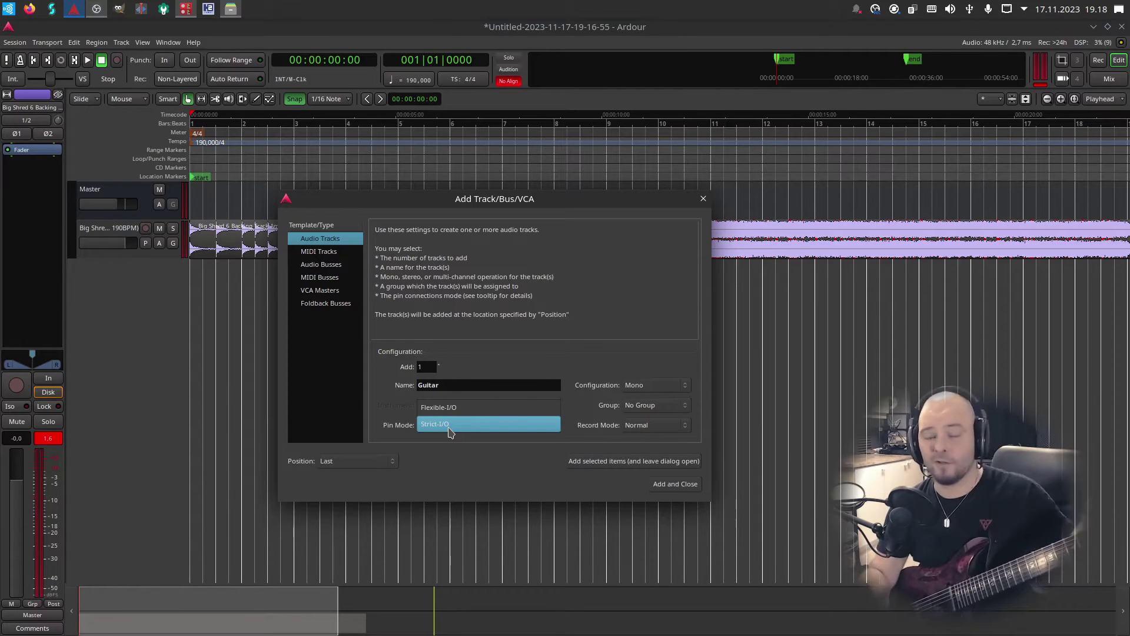
left_click(440, 407)
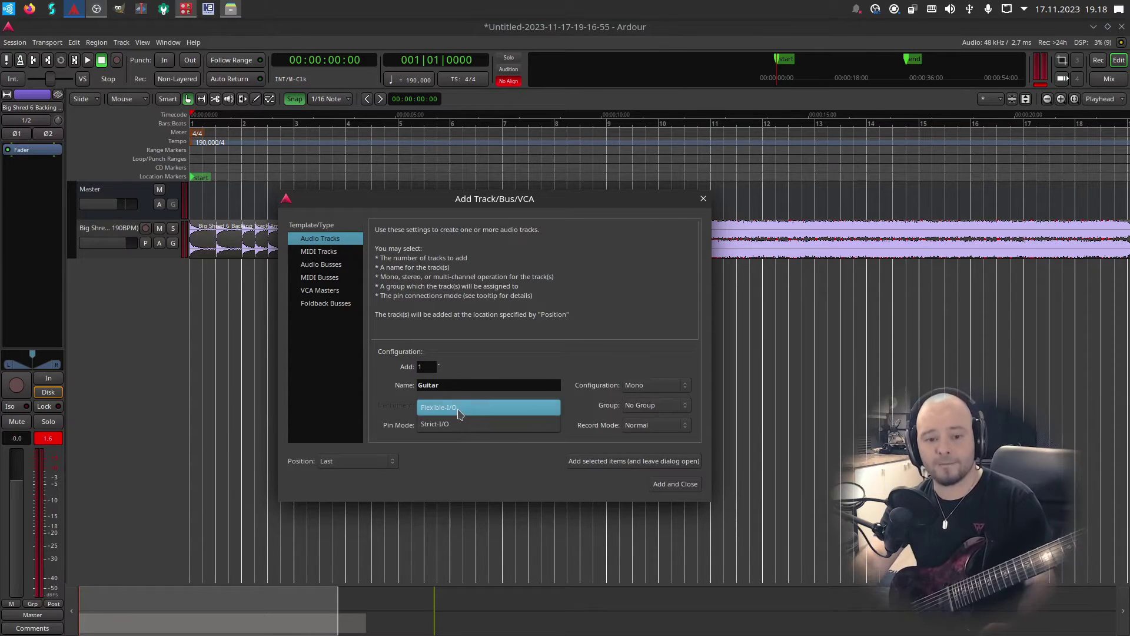
left_click(680, 484)
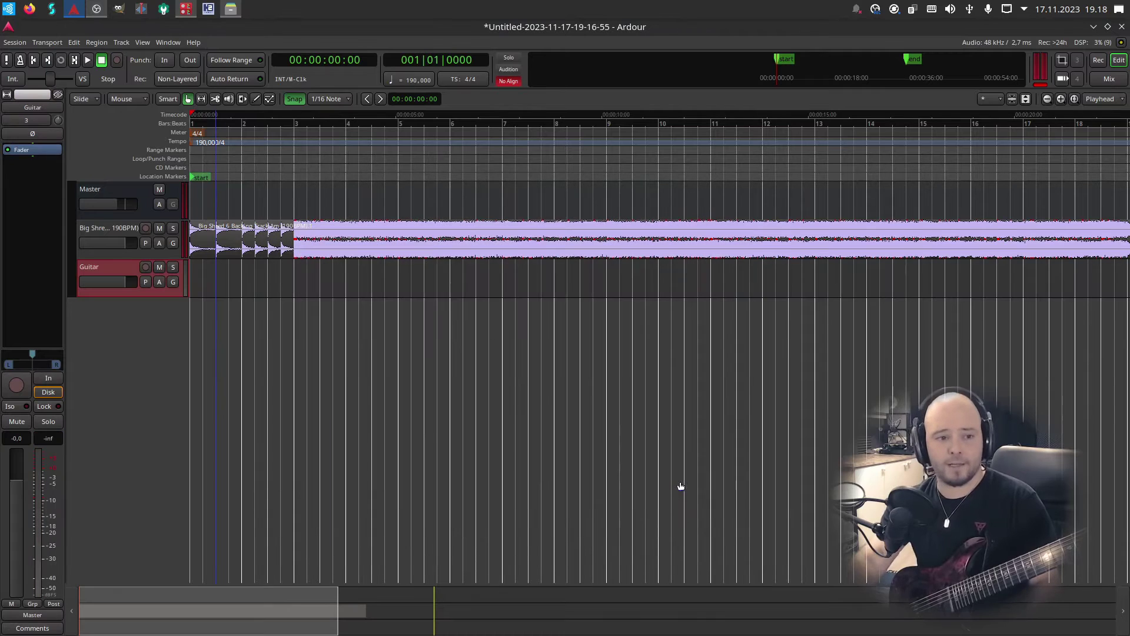
Queue ZamGate, GxSD2Lead and GxCreamMachine in the Guitar track's Plugin Selector
double_click(38, 194)
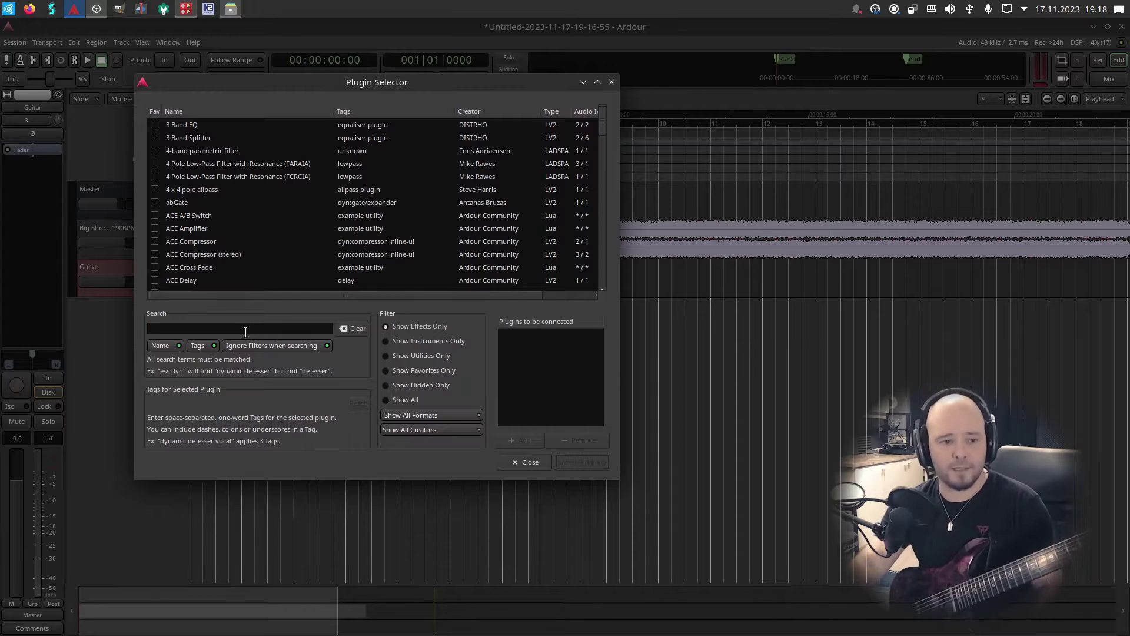
type("zam")
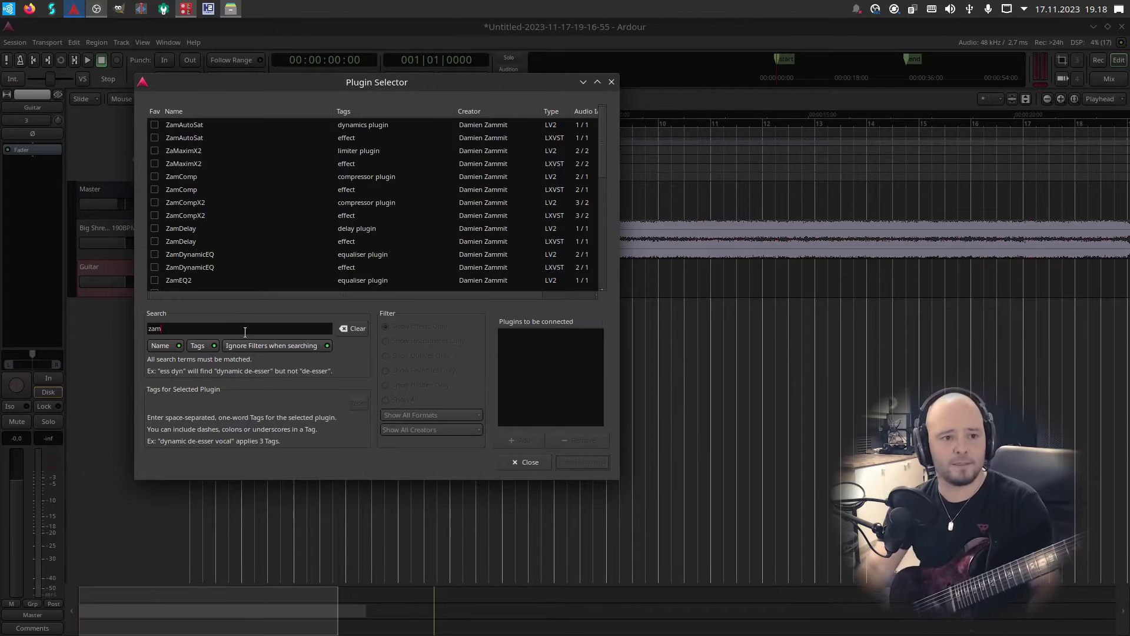
type("gate")
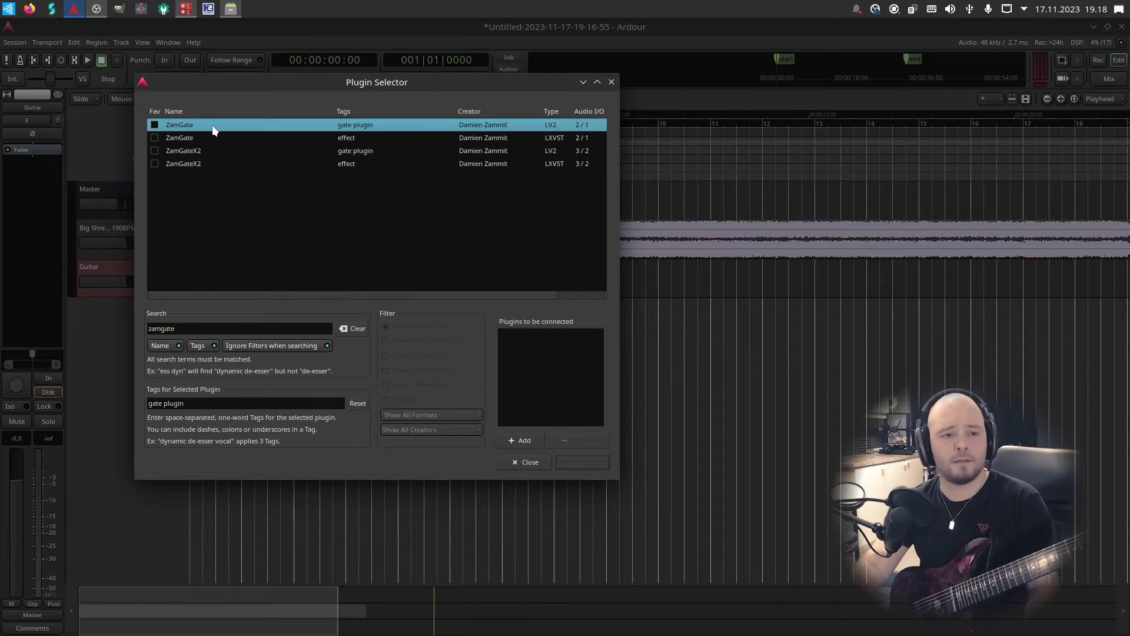
double_click(214, 125)
type("sd2")
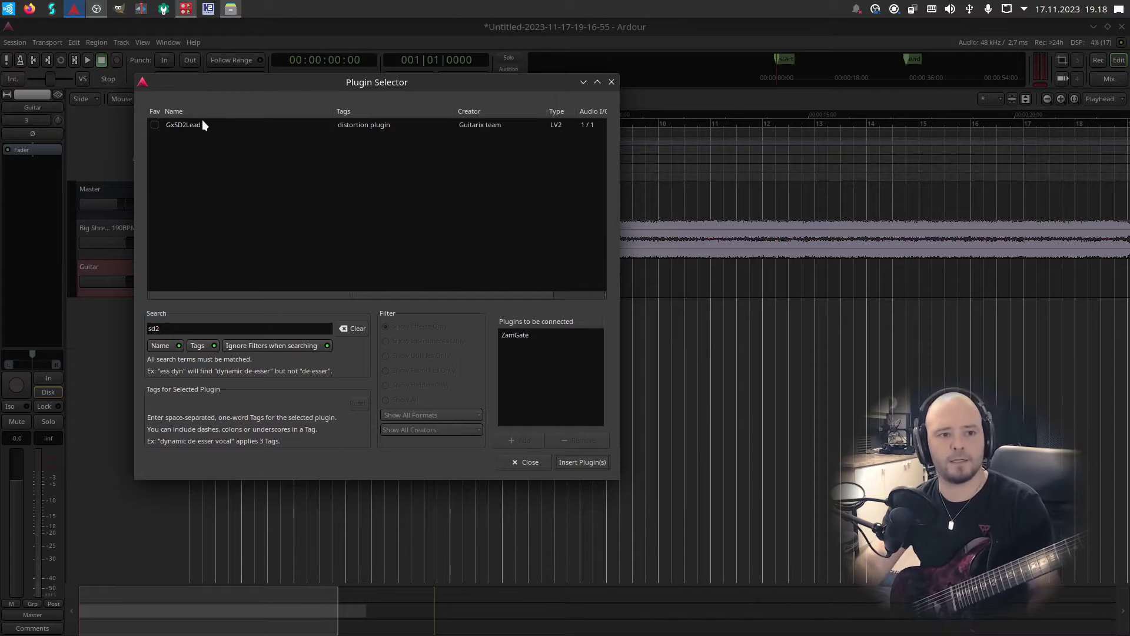
double_click(204, 124)
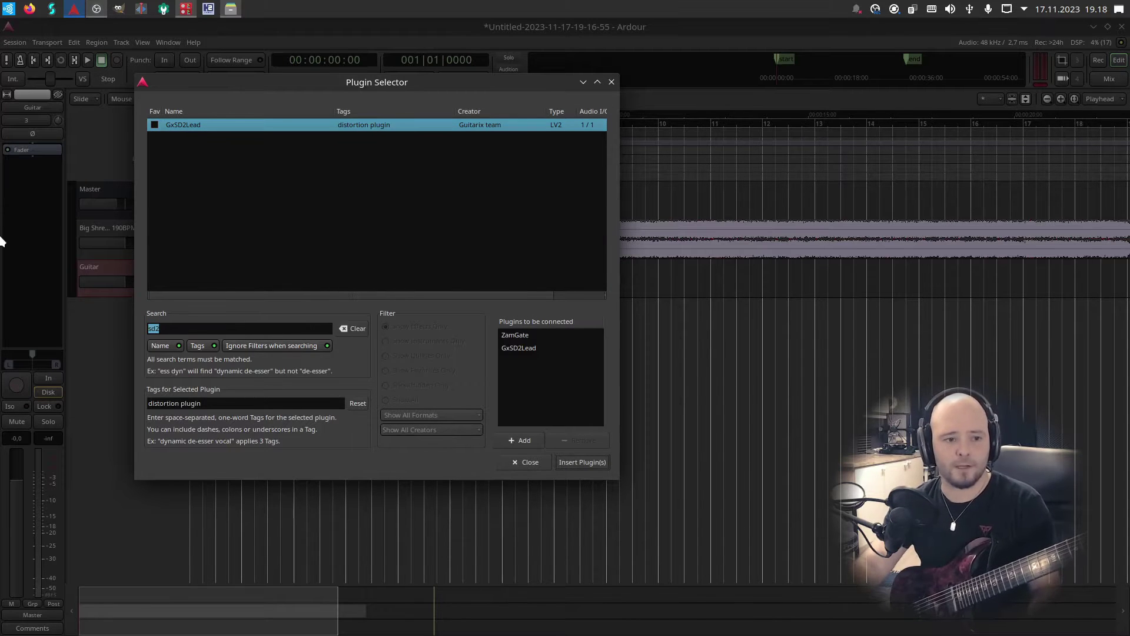
type("gxcrea")
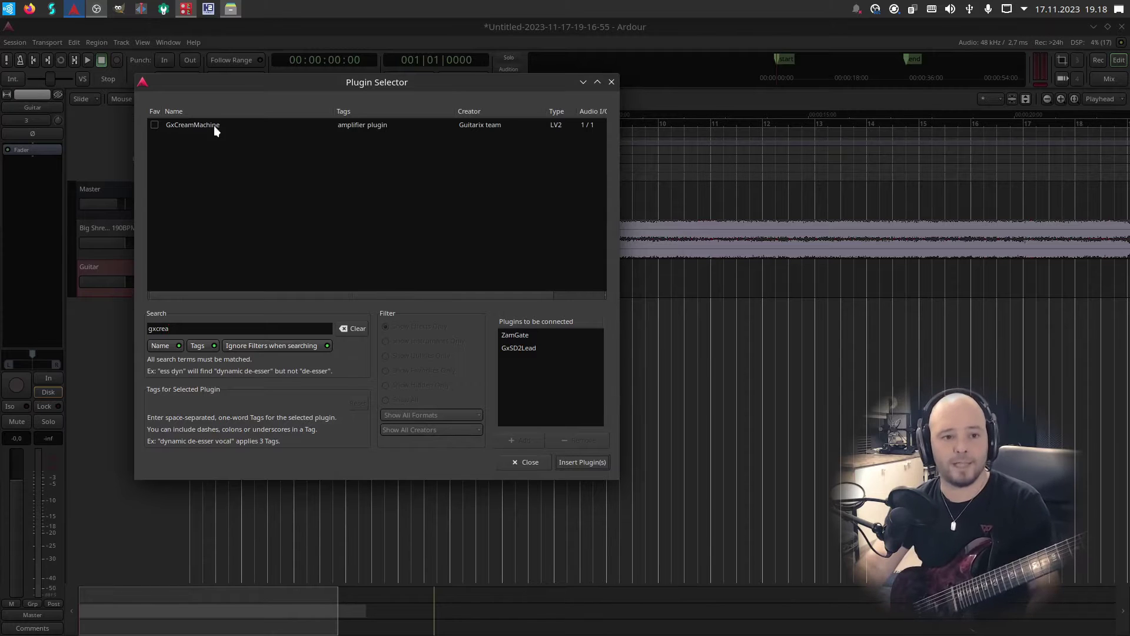
double_click(214, 124)
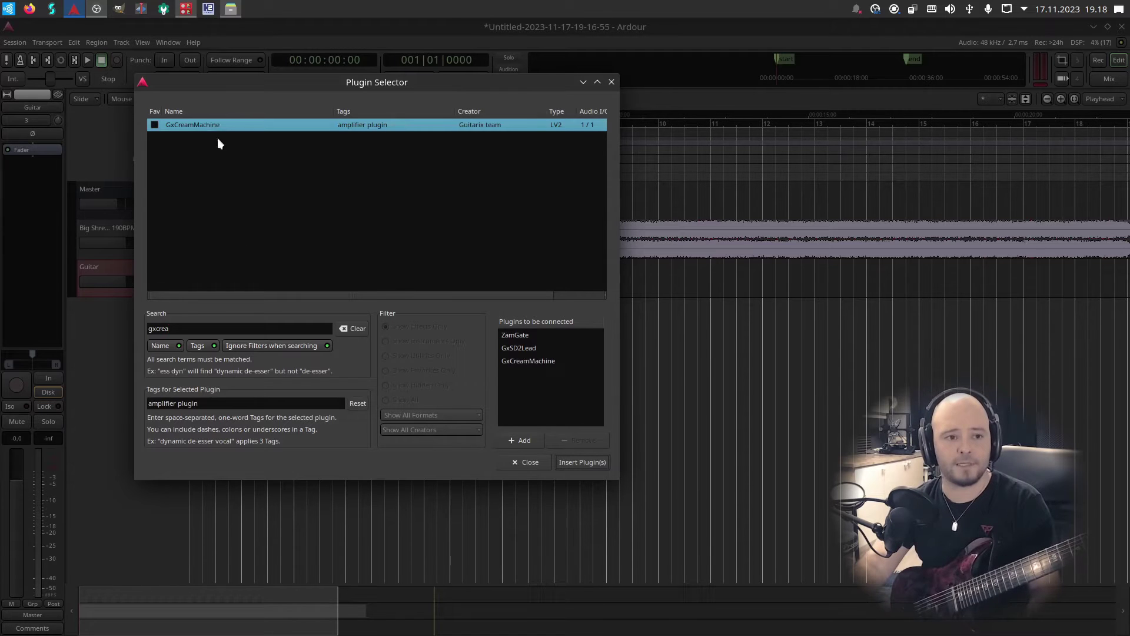
Queue LV2 Convolution Mono=>Stereo and GxChorus-Stereo
key("BackSpace")
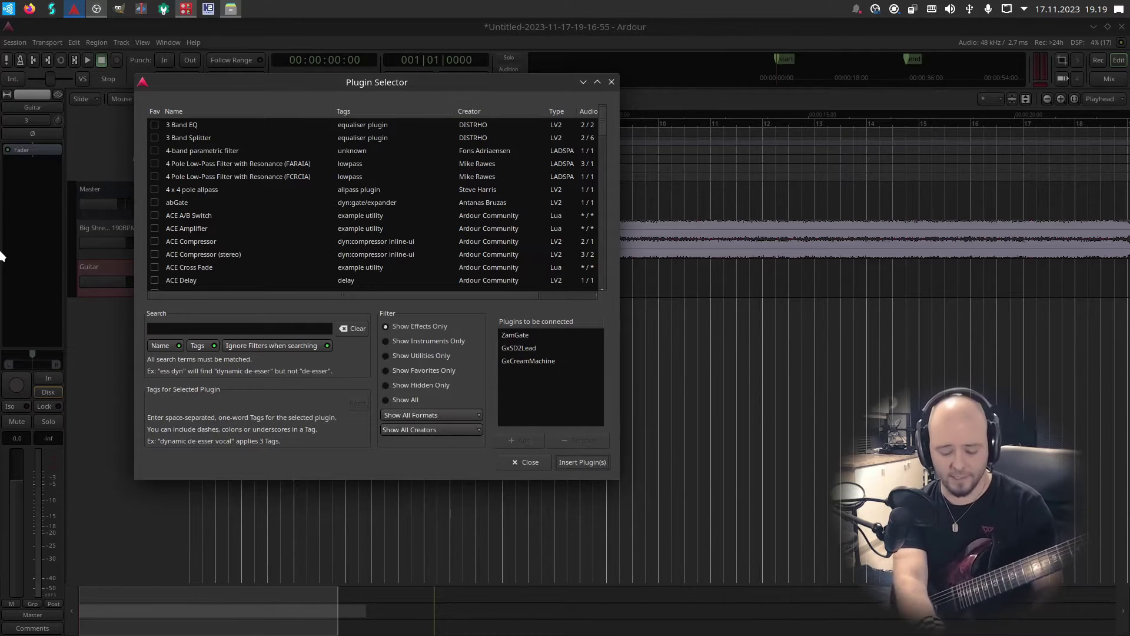
type("lv")
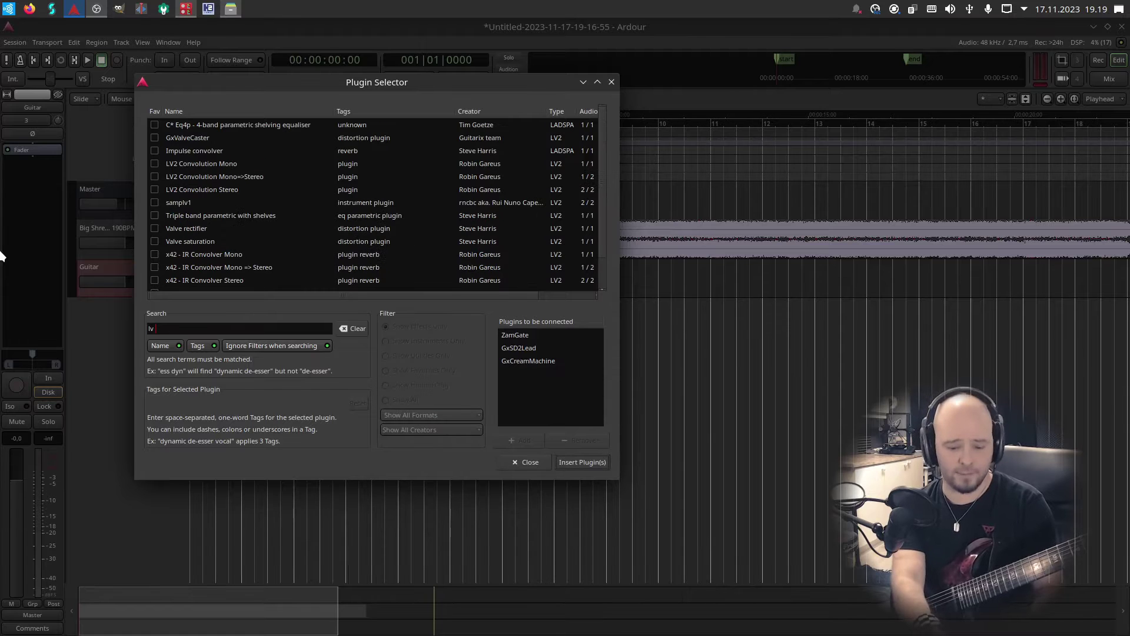
type("2 conv")
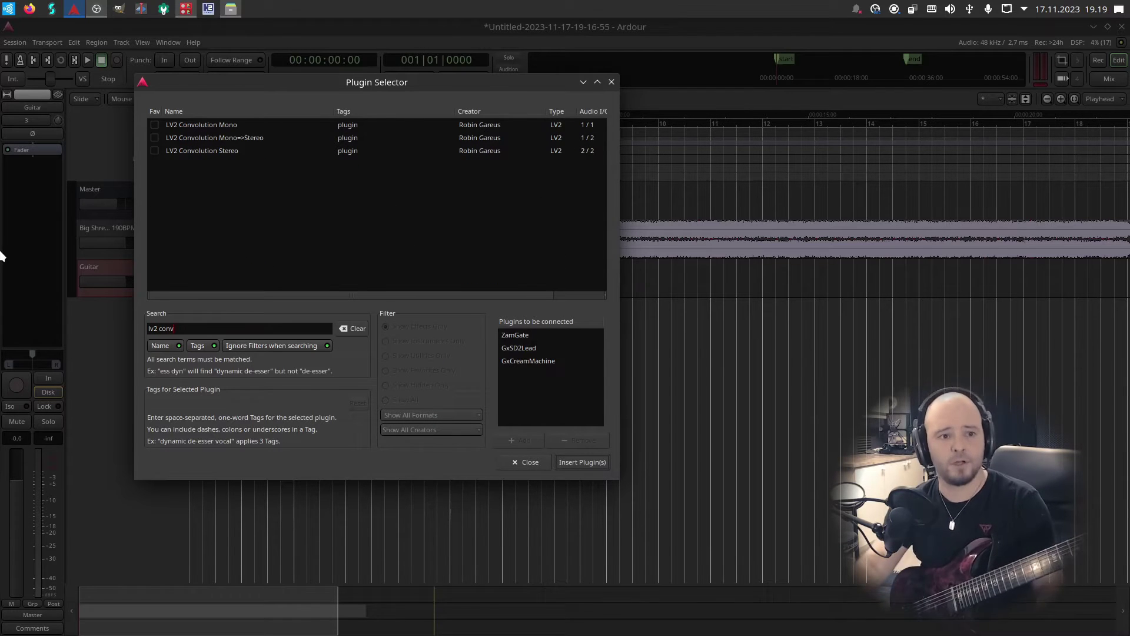
left_click(238, 139)
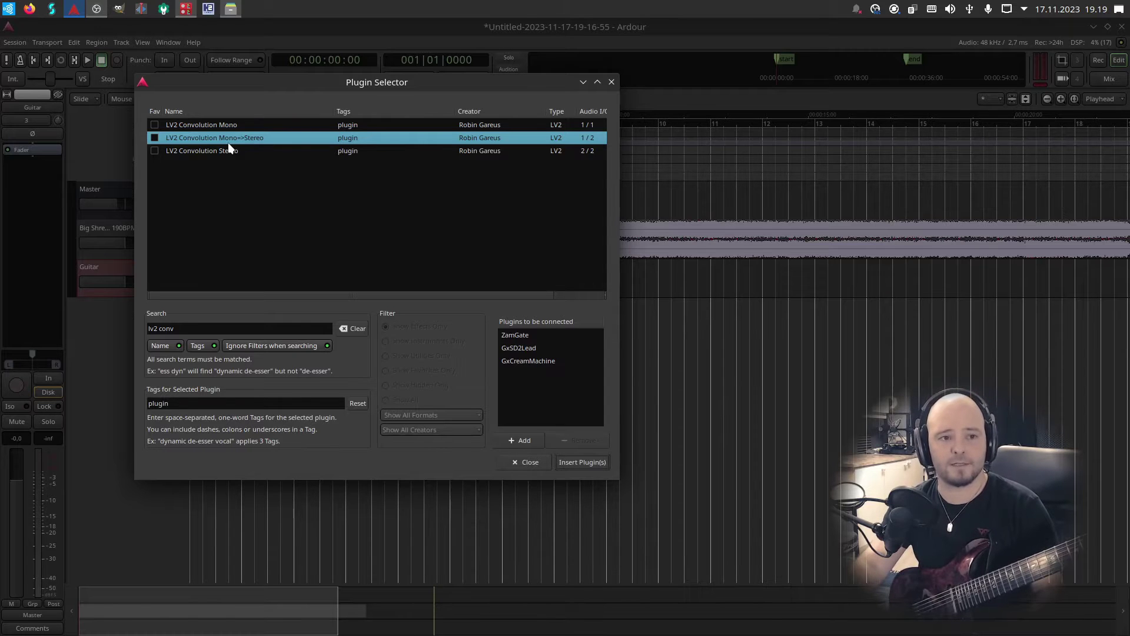
double_click(228, 143)
triple_click(276, 328)
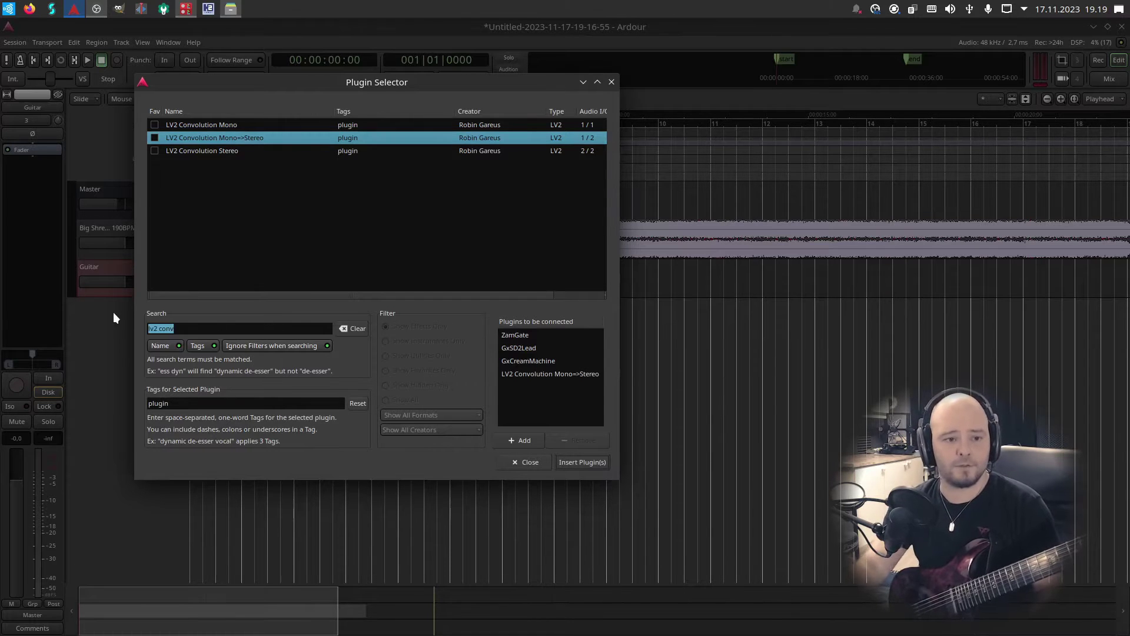
type("gxcho")
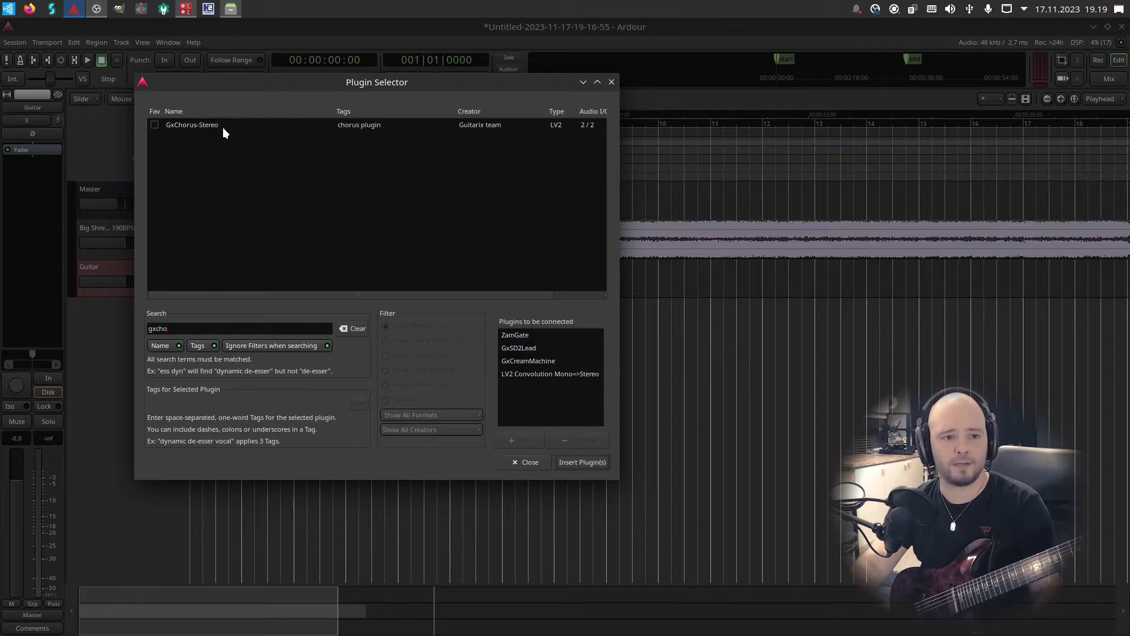
double_click(222, 125)
Queue Gxdigital_delay_st and GxReverb-Stereo
triple_click(259, 328)
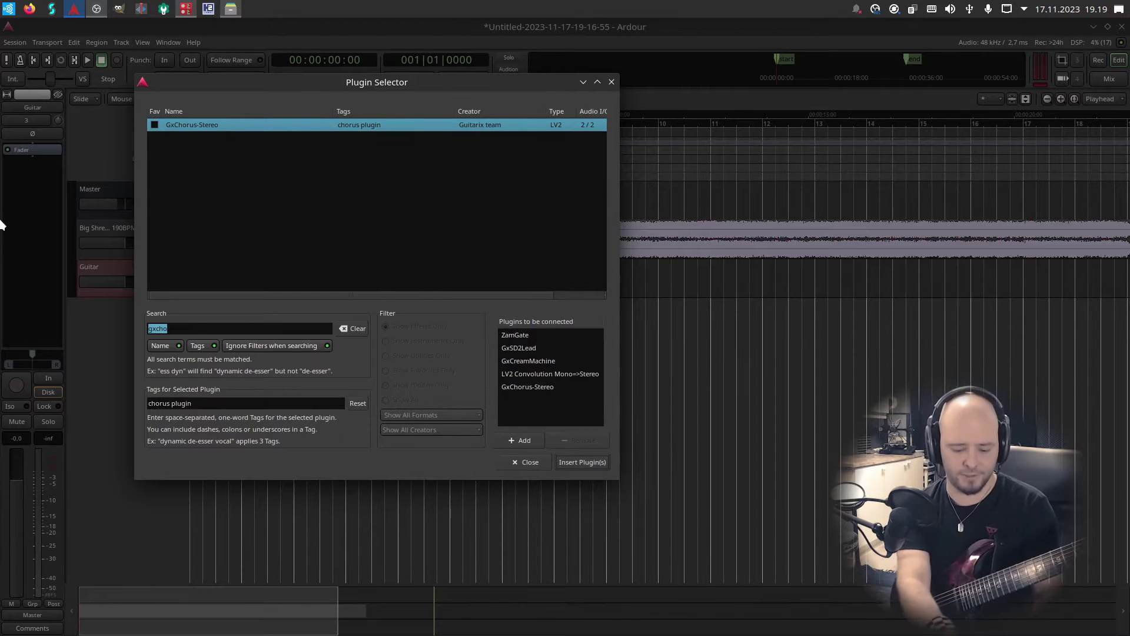
type("xg")
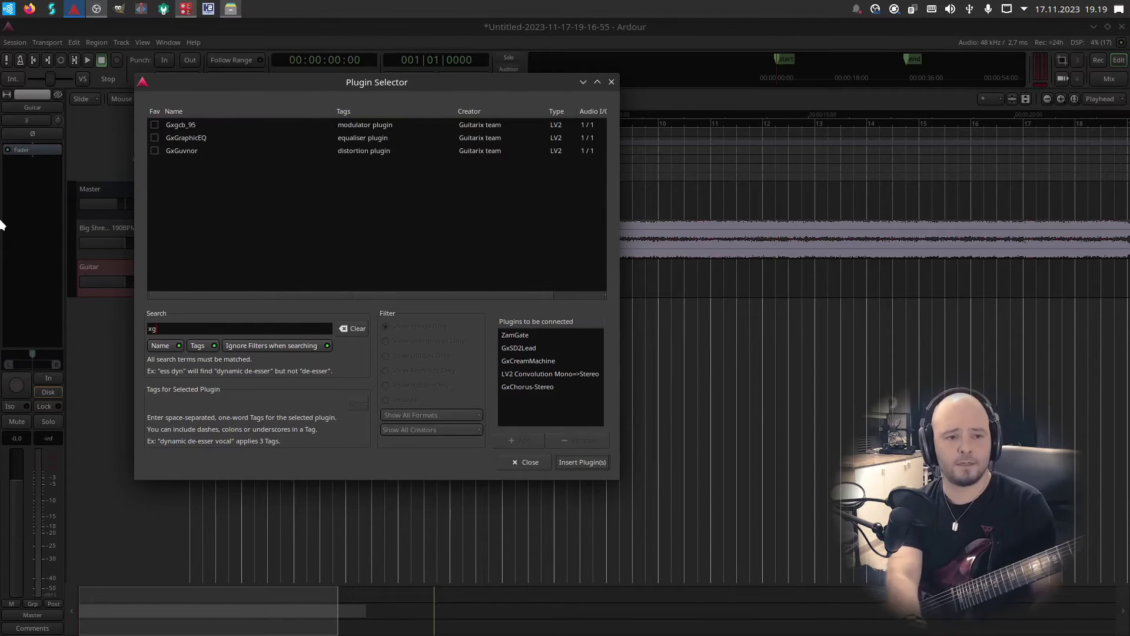
key("BackSpace")
key("BackSpace")
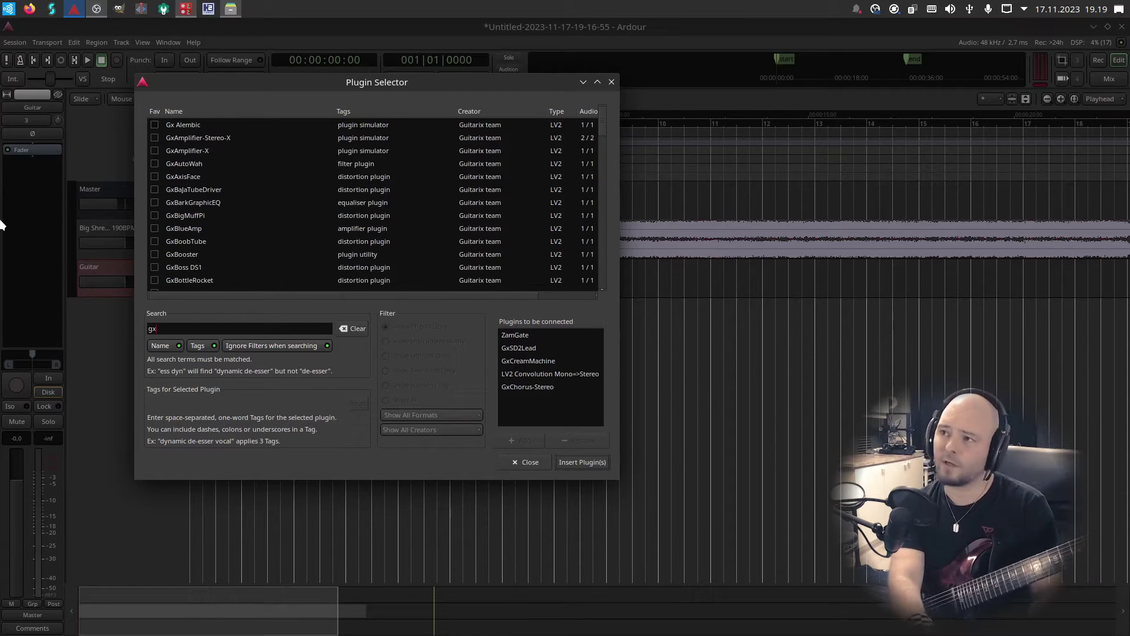
type("di")
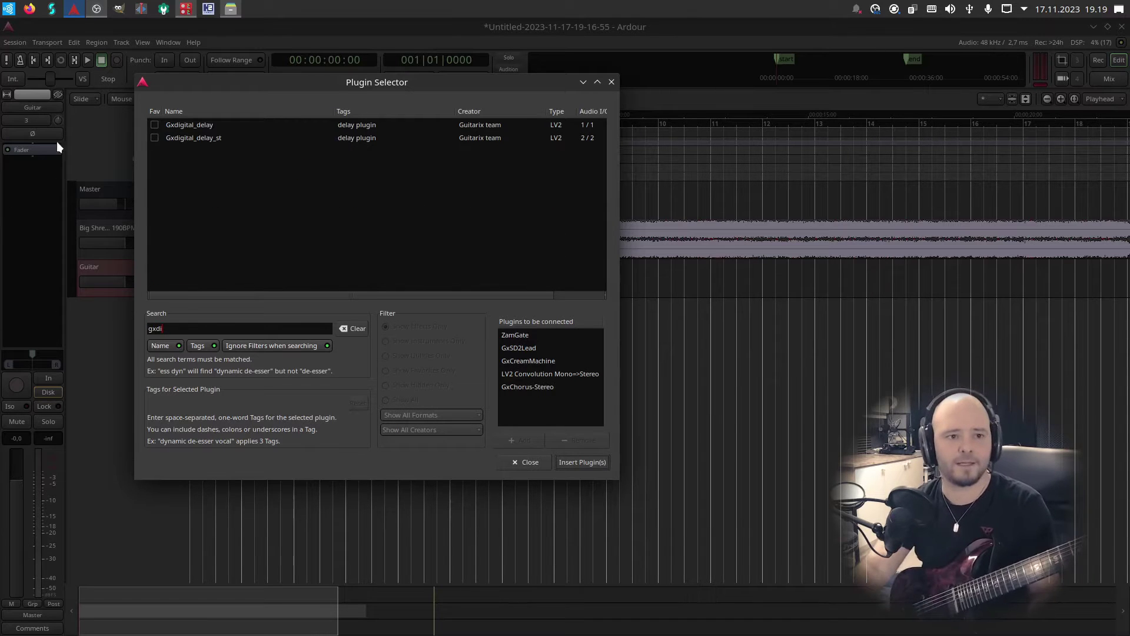
double_click(194, 140)
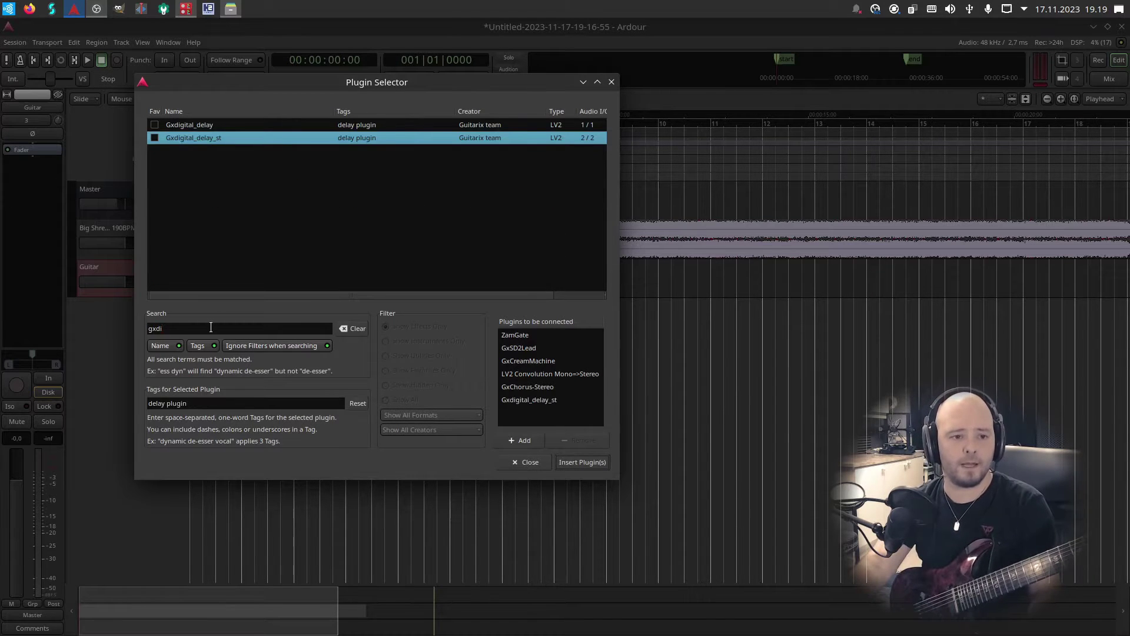
type("gxrev")
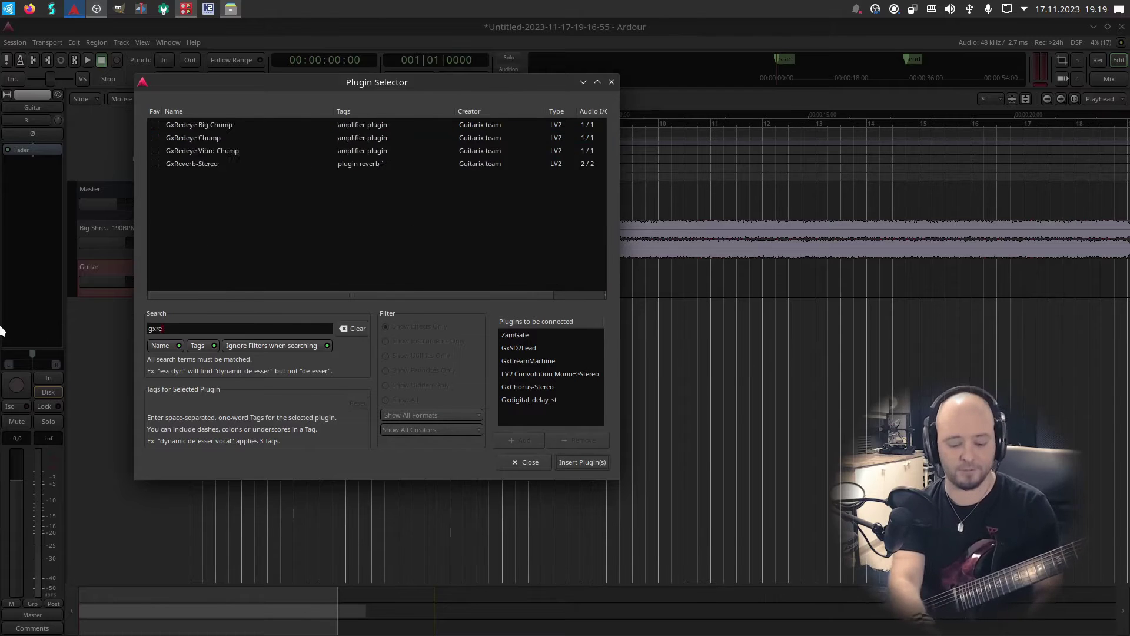
double_click(199, 124)
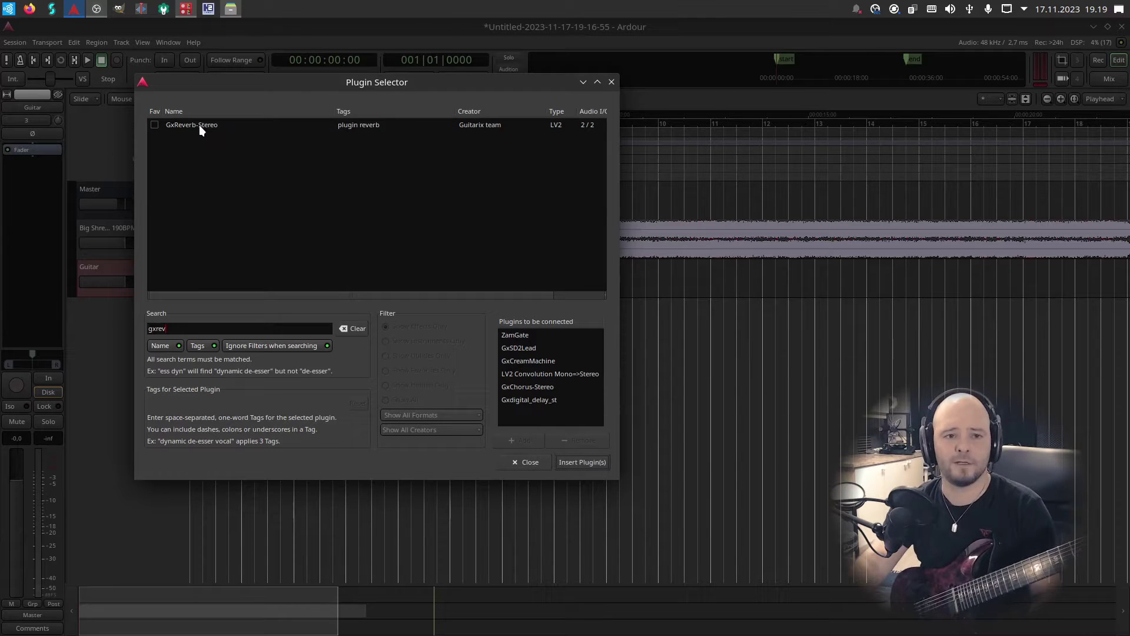
Insert the seven plugins before the fader, route Guitar input from in 1, and enable In monitoring
left_click(582, 462)
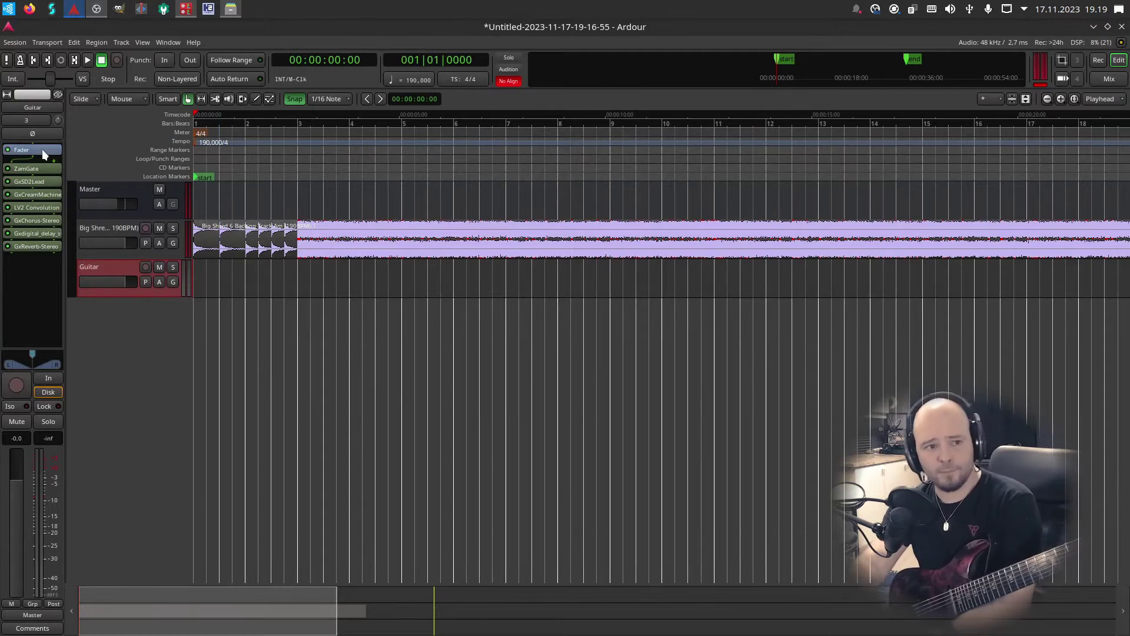
left_click_drag(41, 150, 36, 288)
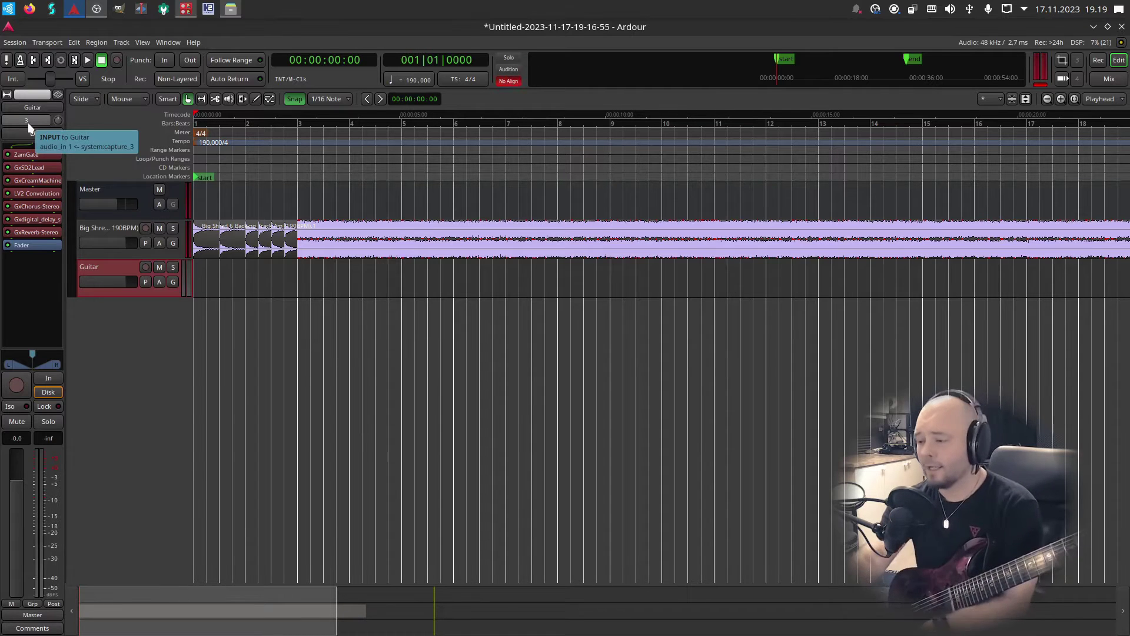
left_click(27, 123)
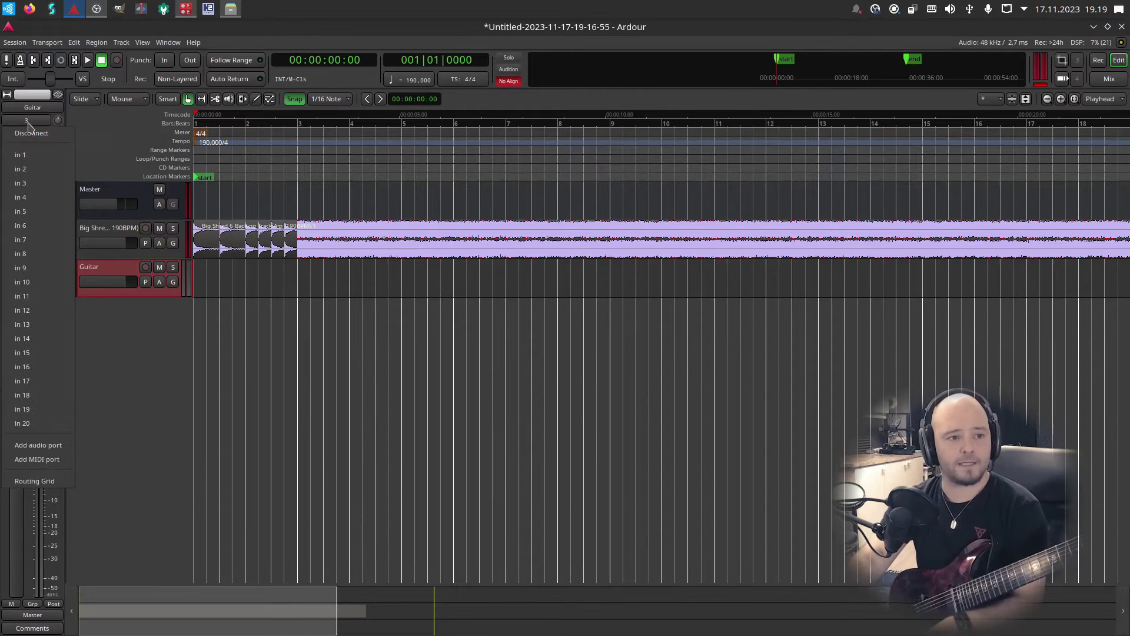
left_click(43, 157)
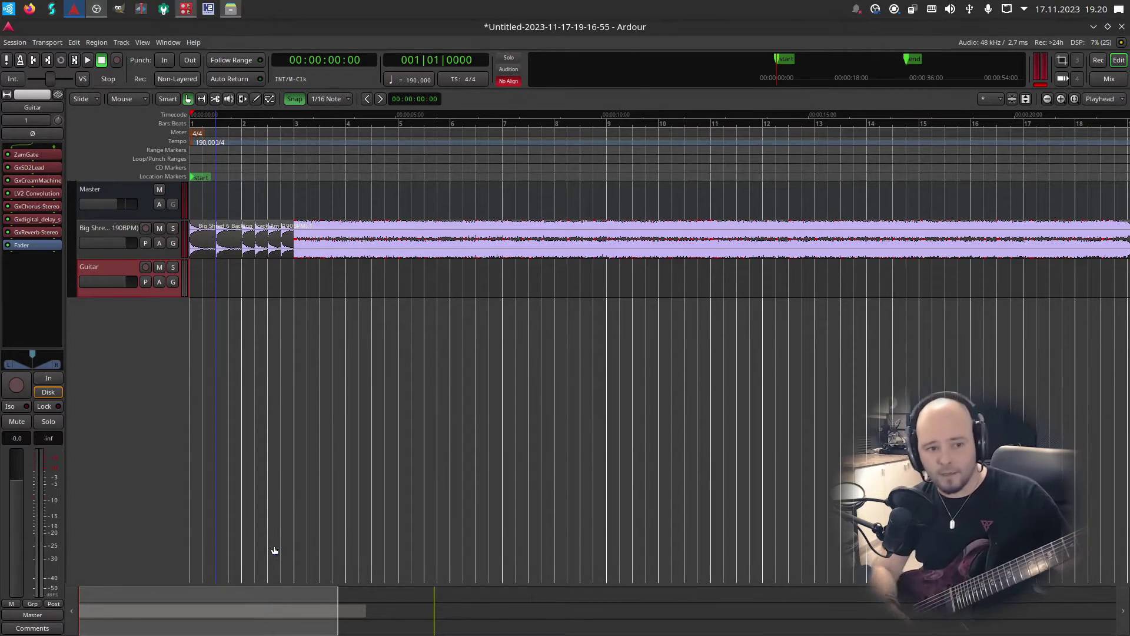
left_click(56, 378)
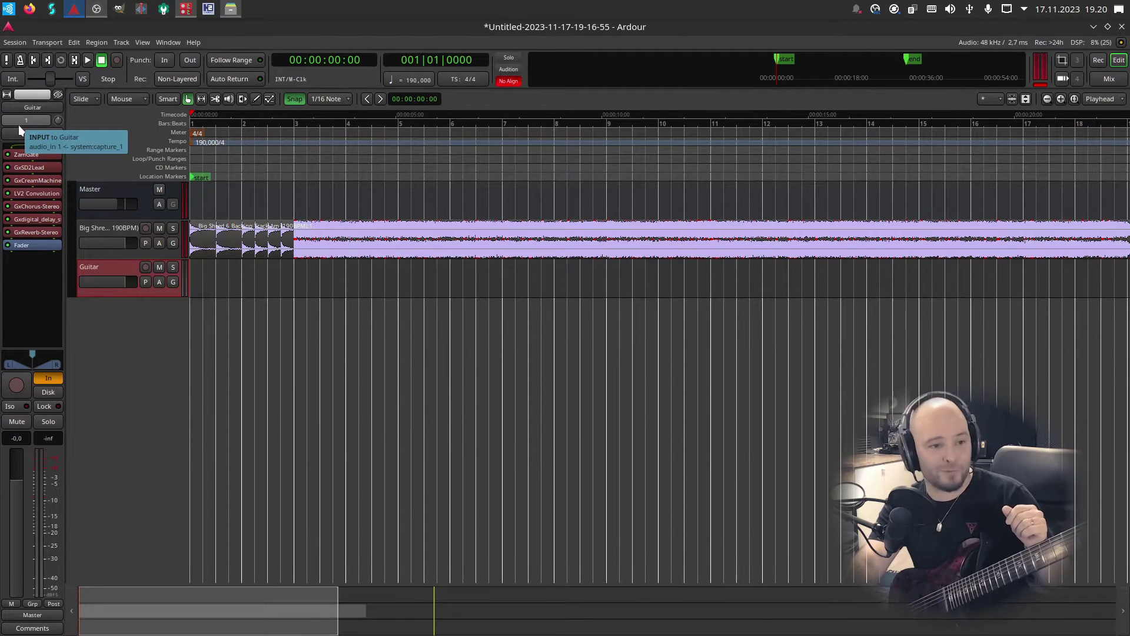
Load IR Packs › GuitarHacks Impulses › Original 3 Impulses › 'GuitarHack Original Between.wav' into LV2 Convolution
double_click(39, 193)
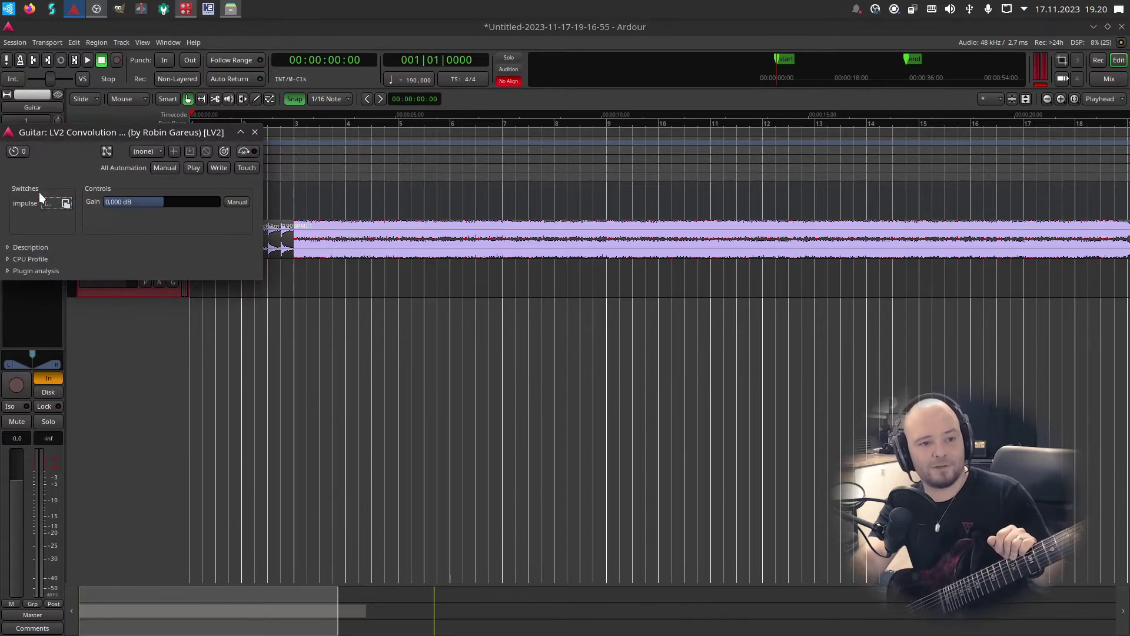
left_click(58, 203)
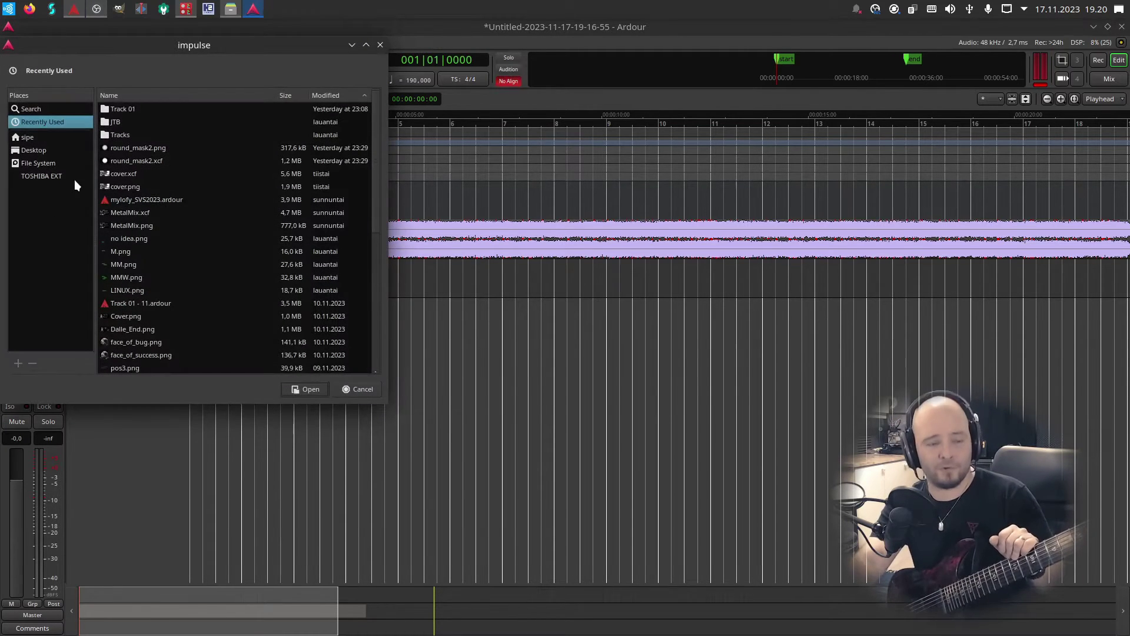
left_click(37, 136)
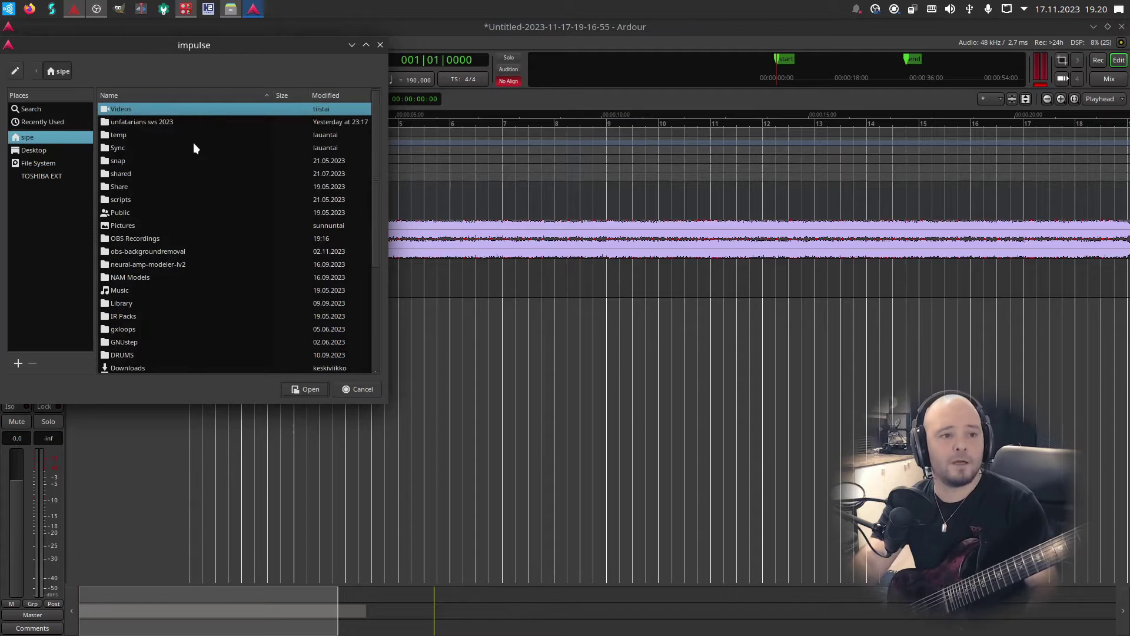
double_click(140, 316)
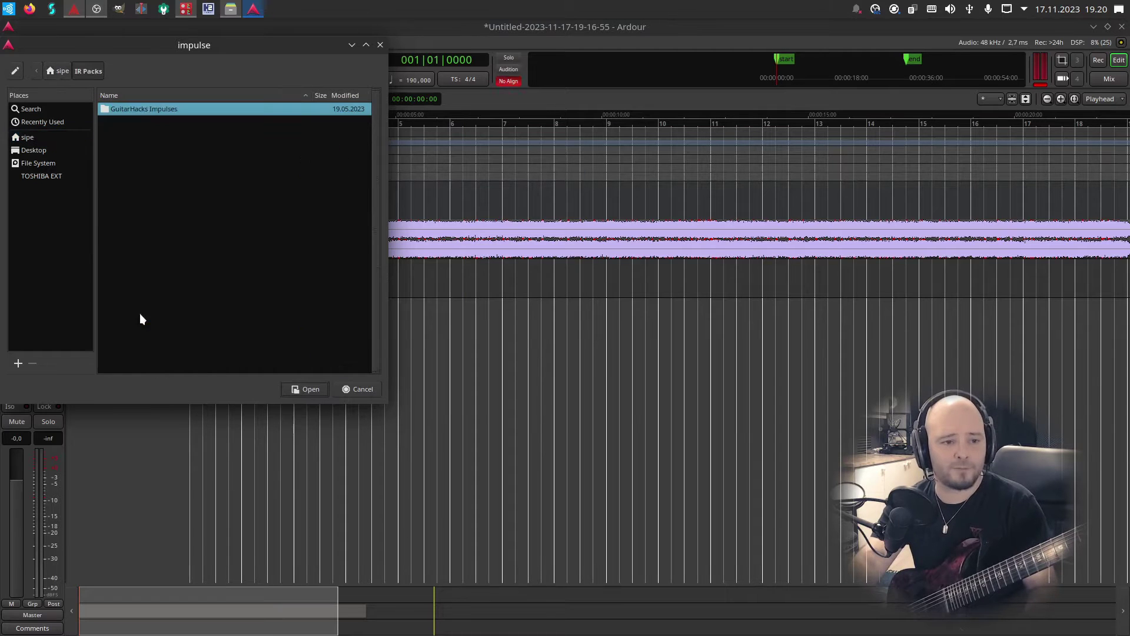
double_click(144, 108)
double_click(158, 121)
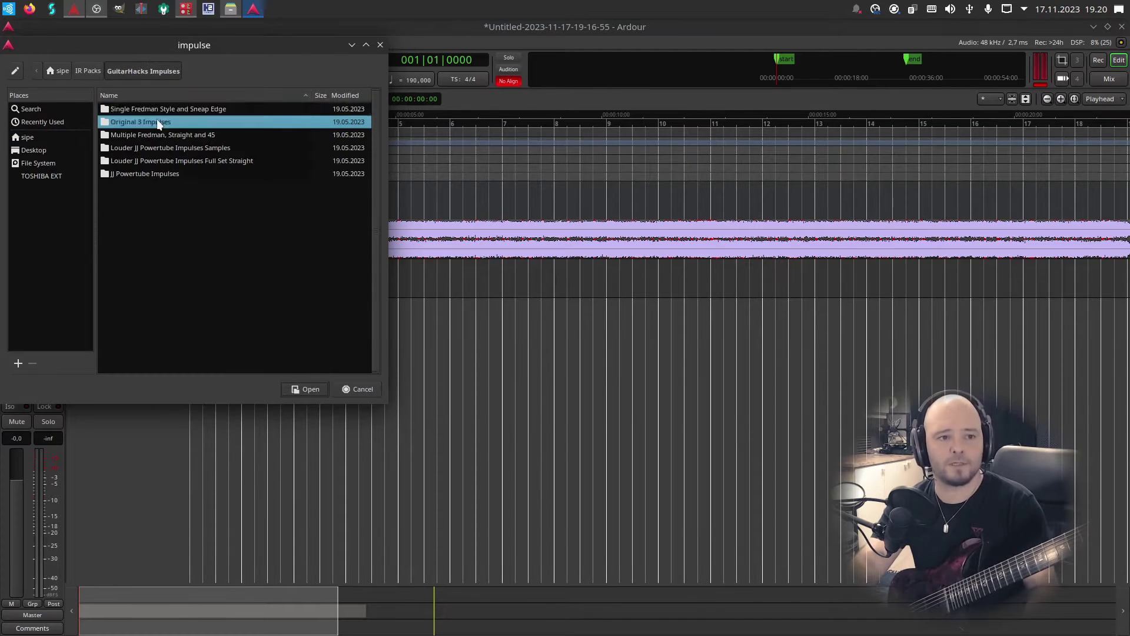
left_click(182, 136)
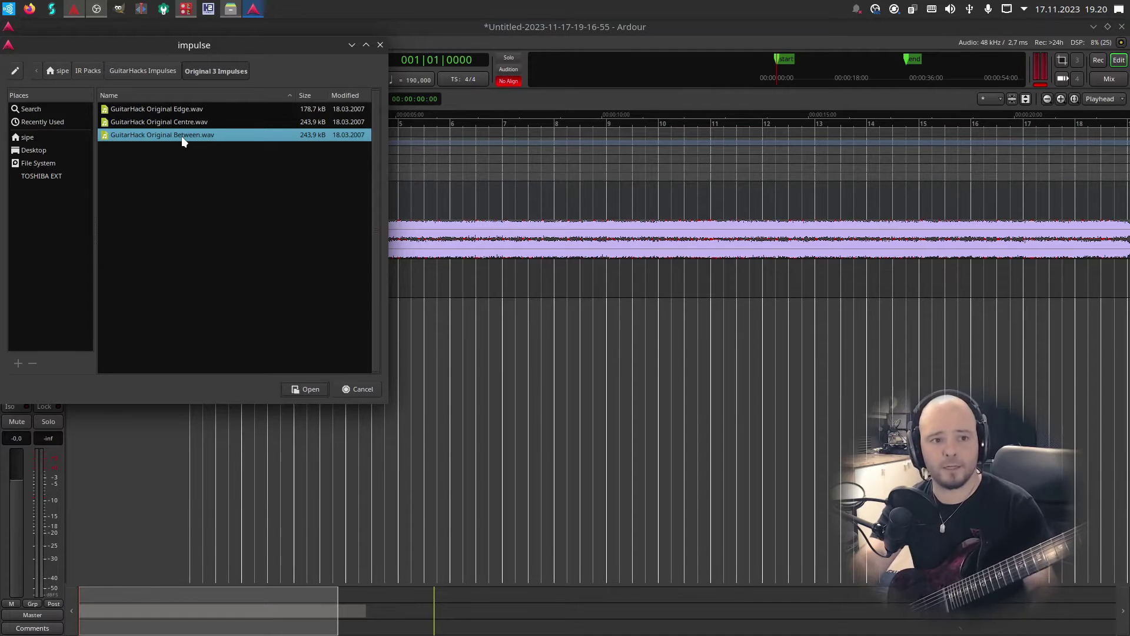
double_click(181, 136)
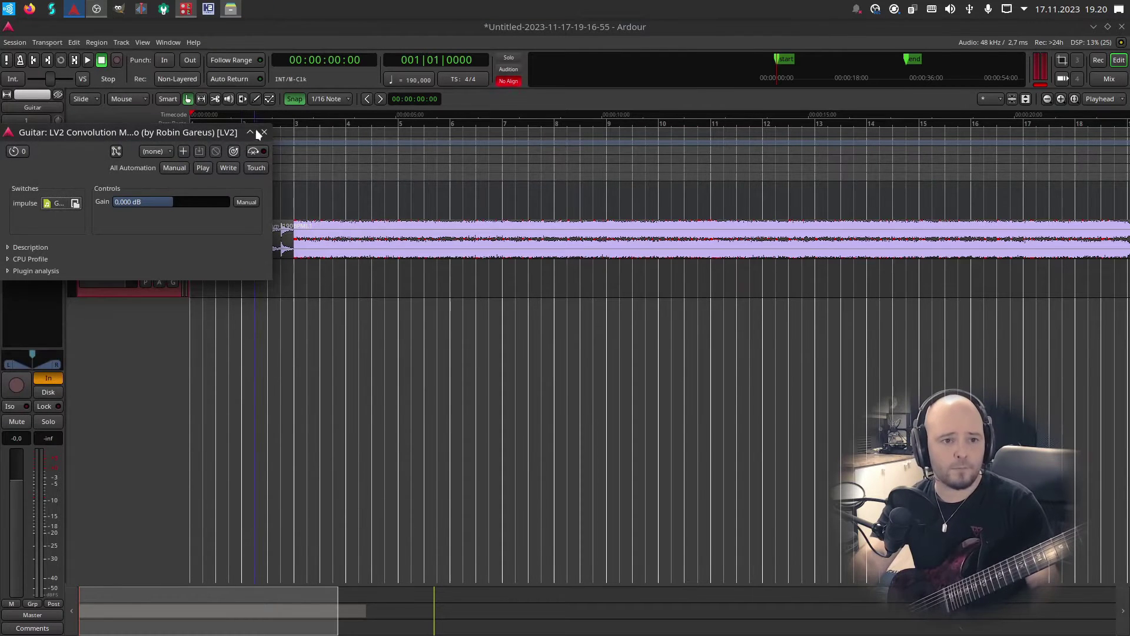
left_click(263, 132)
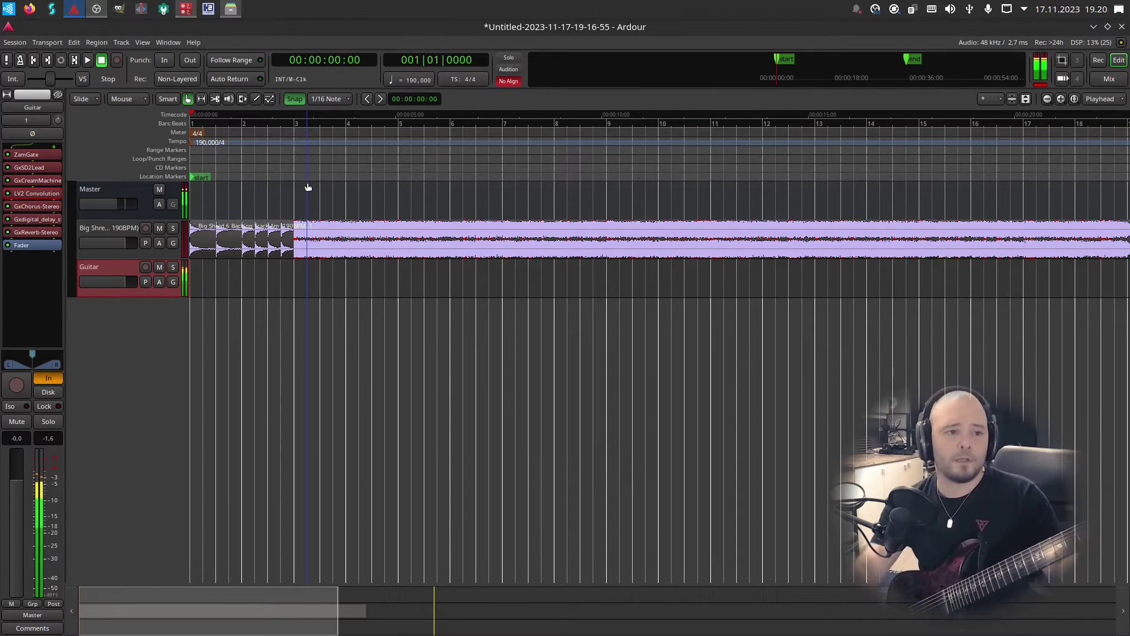
Open and arrange the ZamGate, GxSD2Lead and GxCreamMachine plugin windows
double_click(38, 156)
left_click_drag(202, 133, 268, 68)
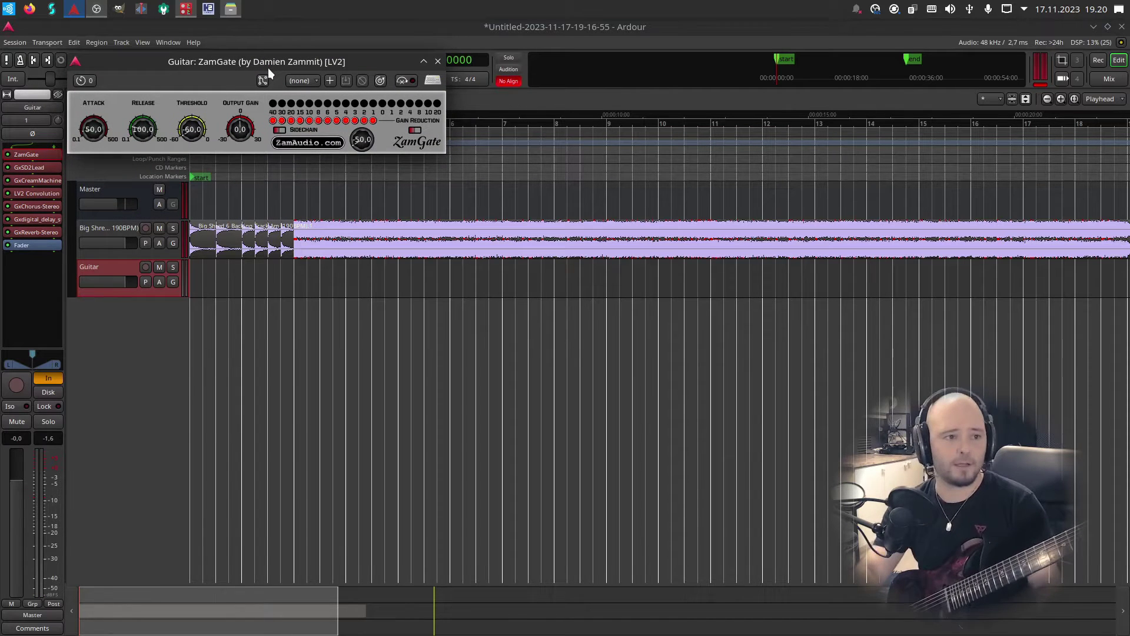
double_click(33, 168)
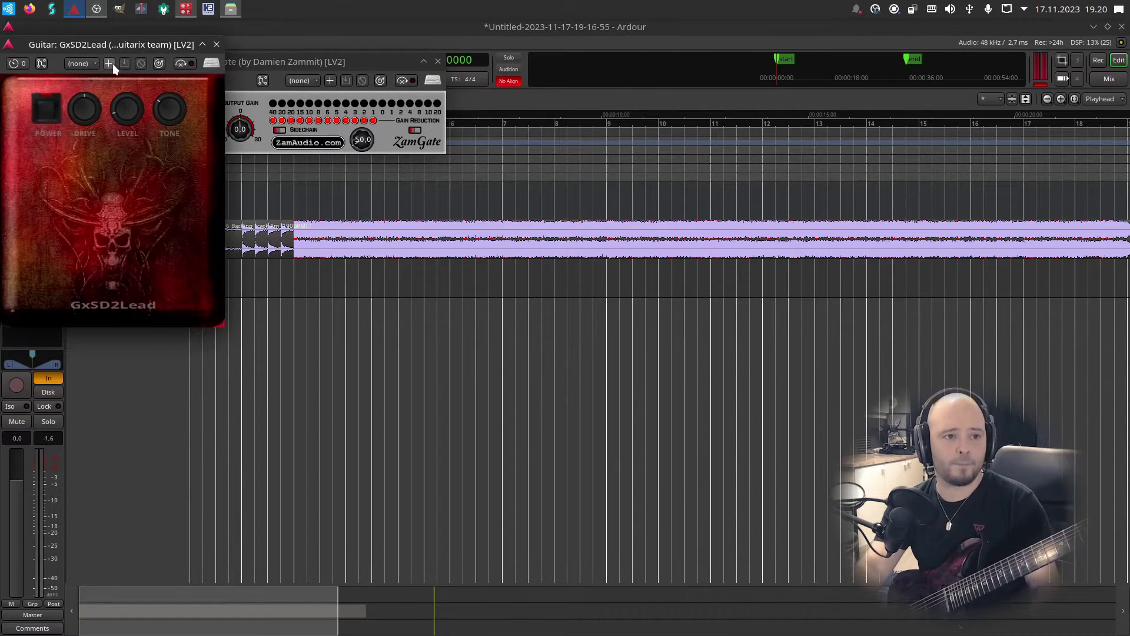
left_click_drag(98, 47, 600, 78)
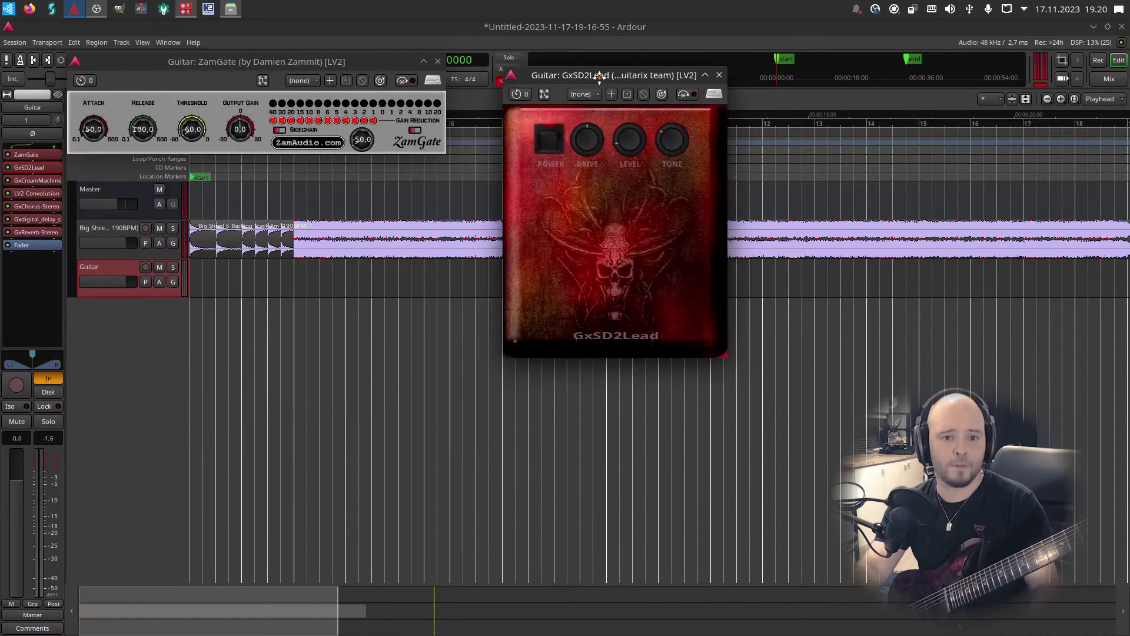
double_click(38, 182)
left_click_drag(221, 141, 340, 176)
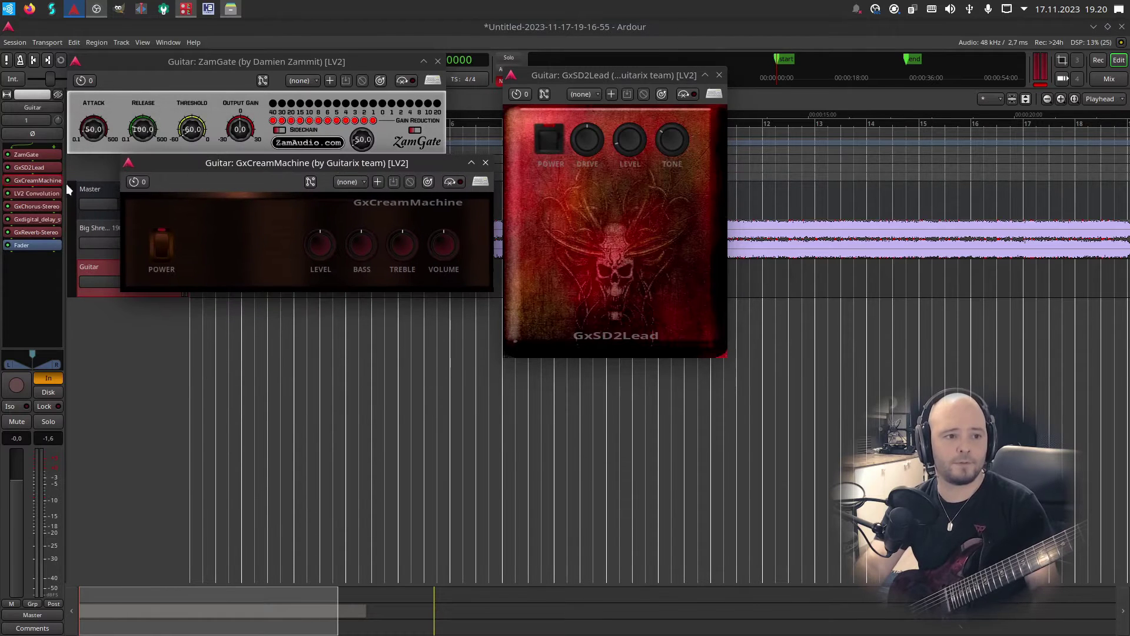
Open and arrange the GxChorus-Stereo, Gxdigital_delay_st and GxReverb-Stereo windows, leaving Convolution closed
double_click(50, 193)
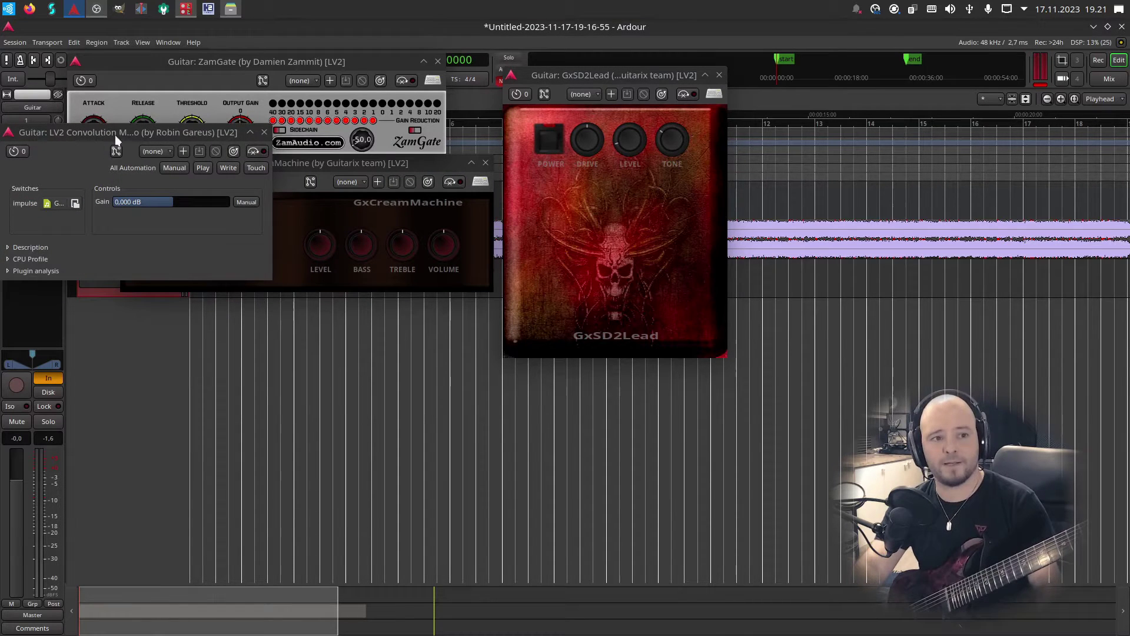
left_click(265, 133)
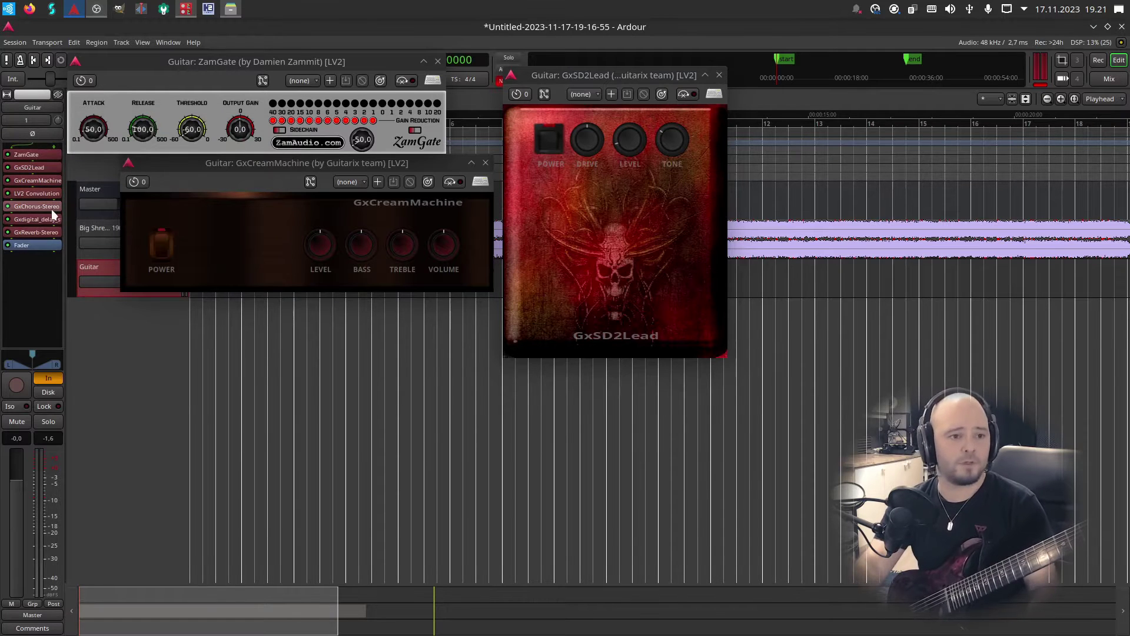
double_click(51, 209)
left_click_drag(485, 267, 263, 330)
double_click(37, 219)
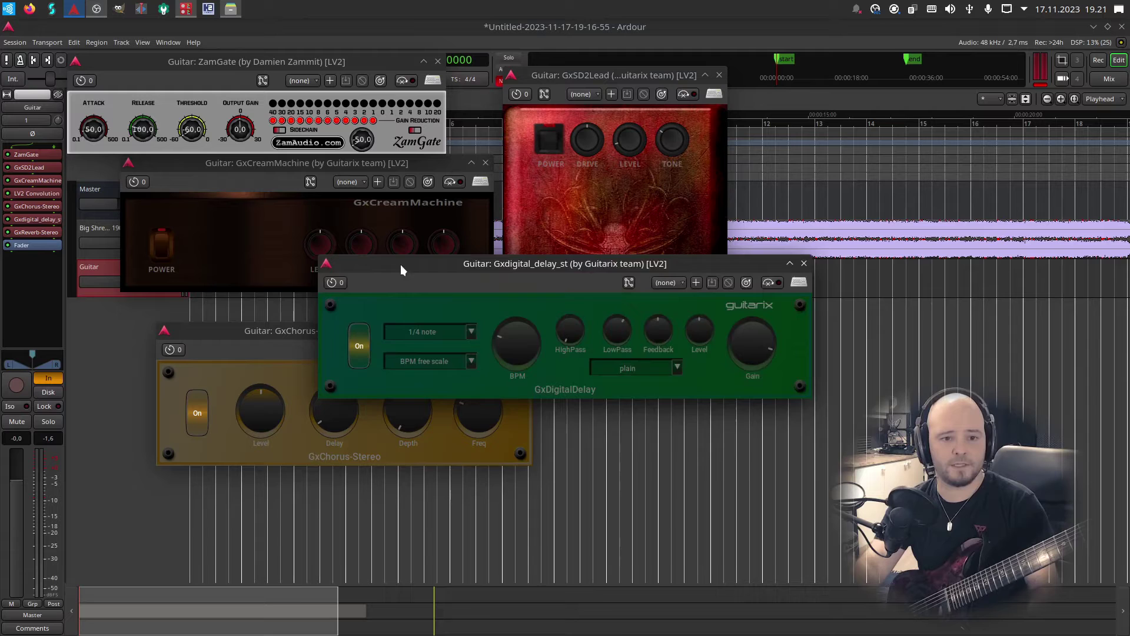
left_click_drag(401, 261, 671, 339)
double_click(32, 232)
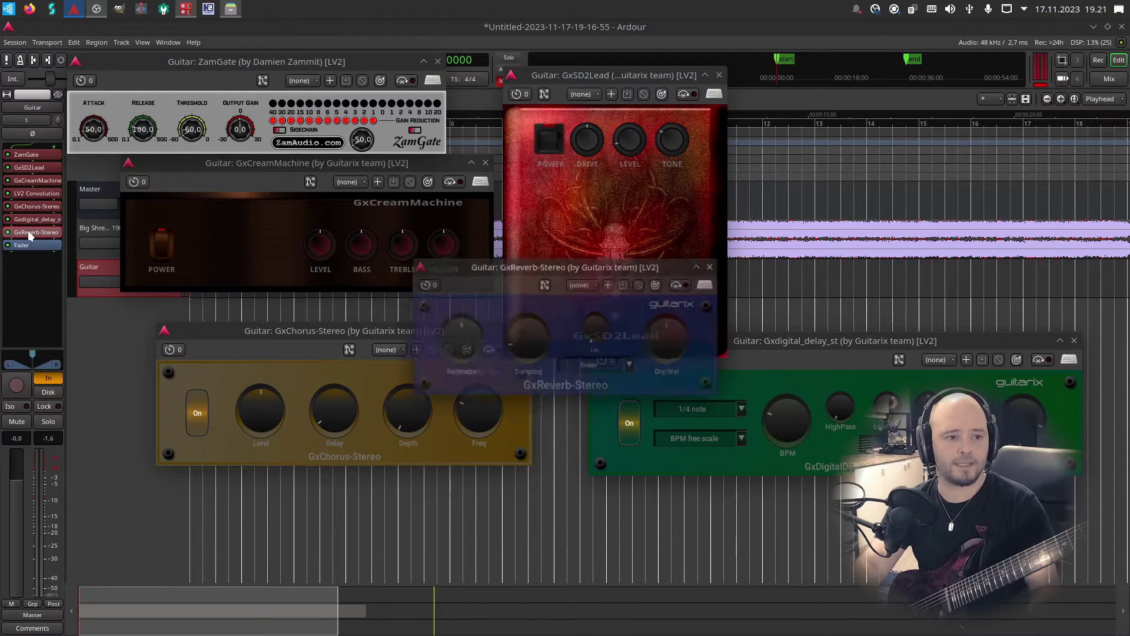
left_click_drag(507, 263, 657, 492)
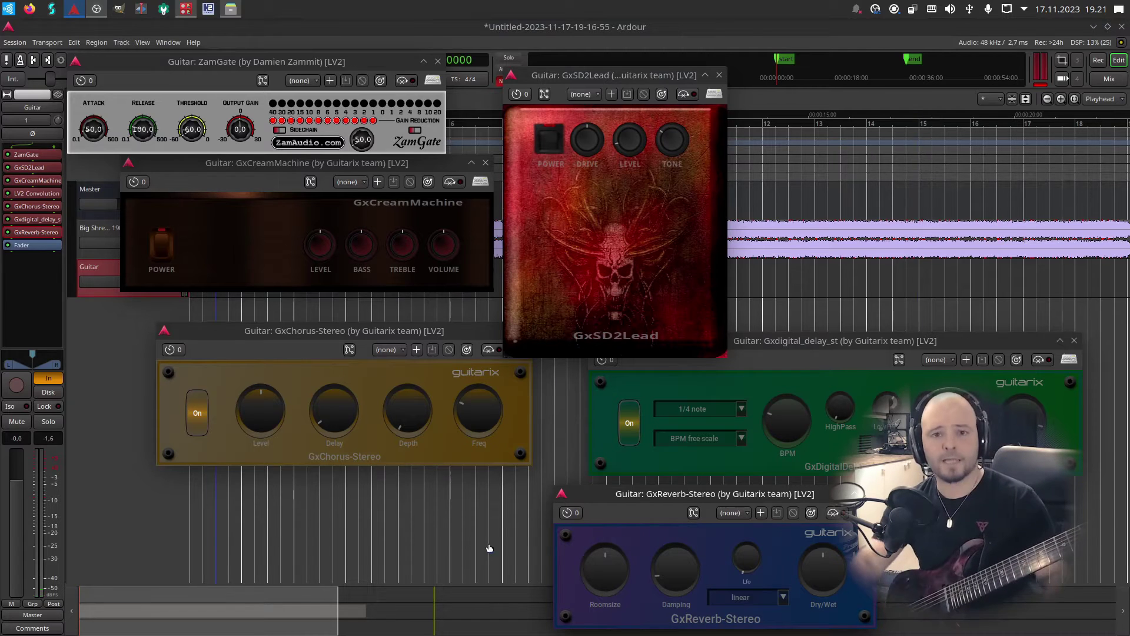
After checking the GxSD2Lead drive, turn the GxCreamMachine volume down to 0.31
left_click(585, 151)
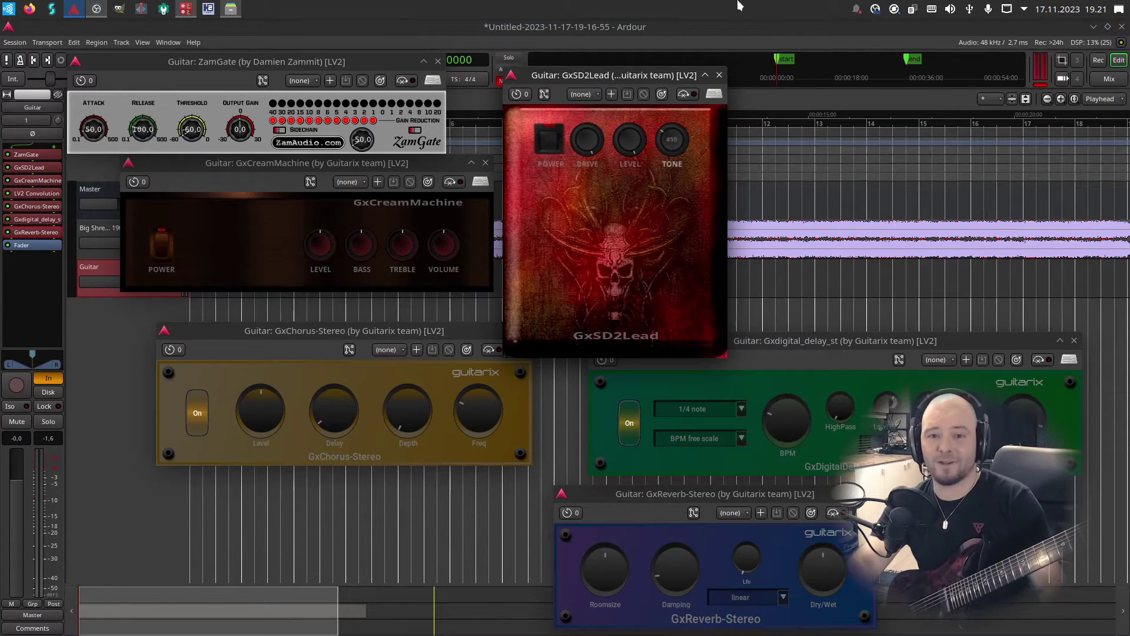
mouse_move(672, 147)
left_click(304, 216)
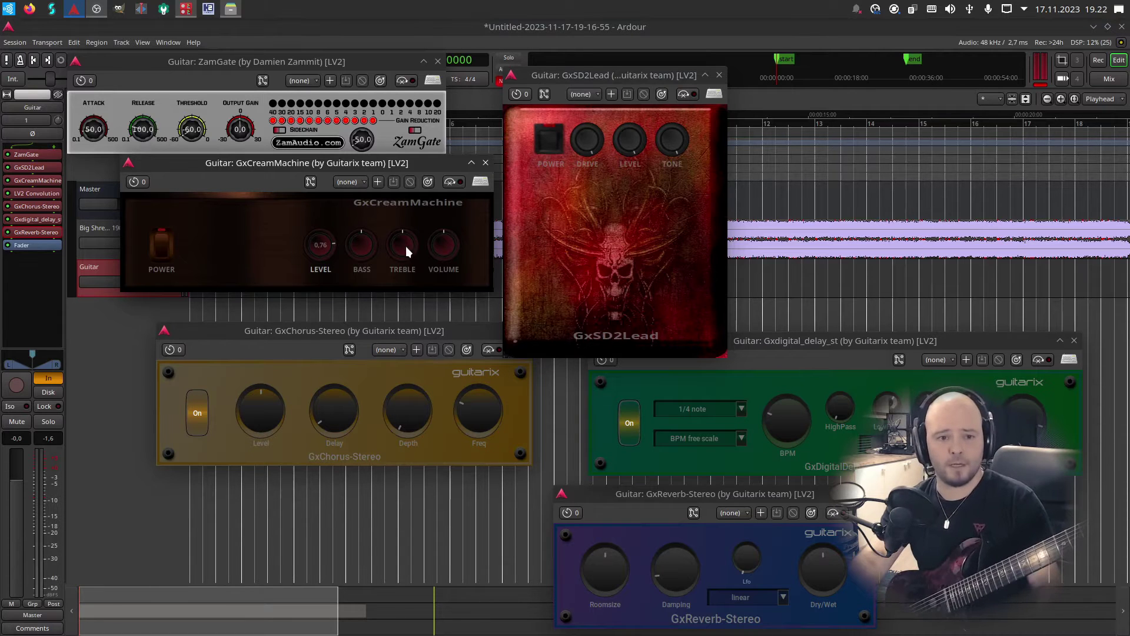
mouse_move(409, 249)
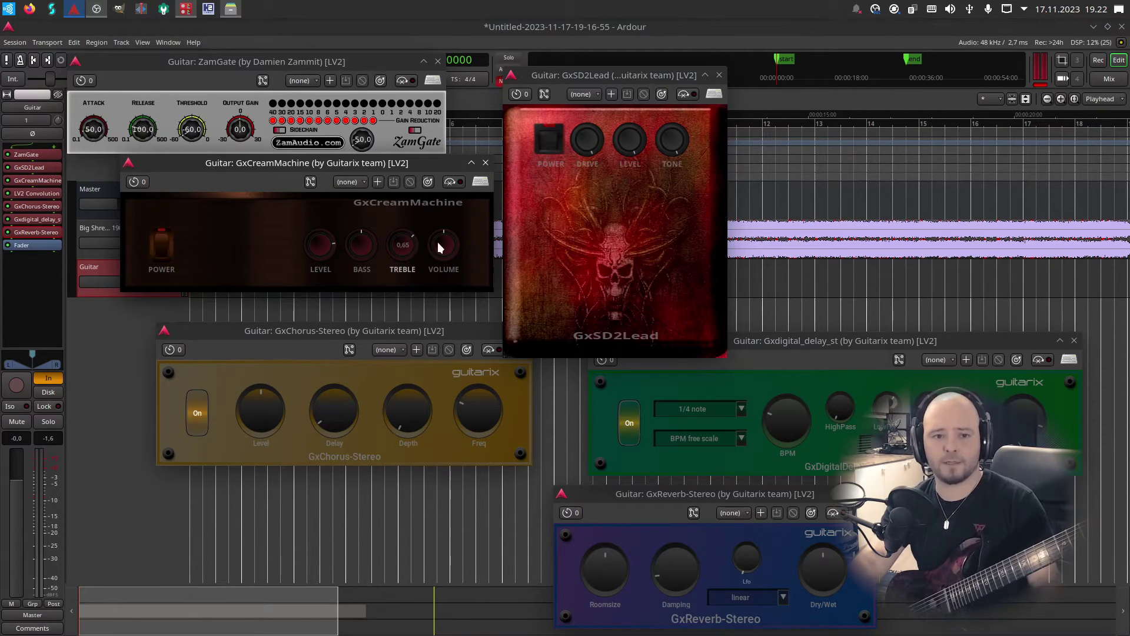
left_click_drag(439, 247, 436, 281)
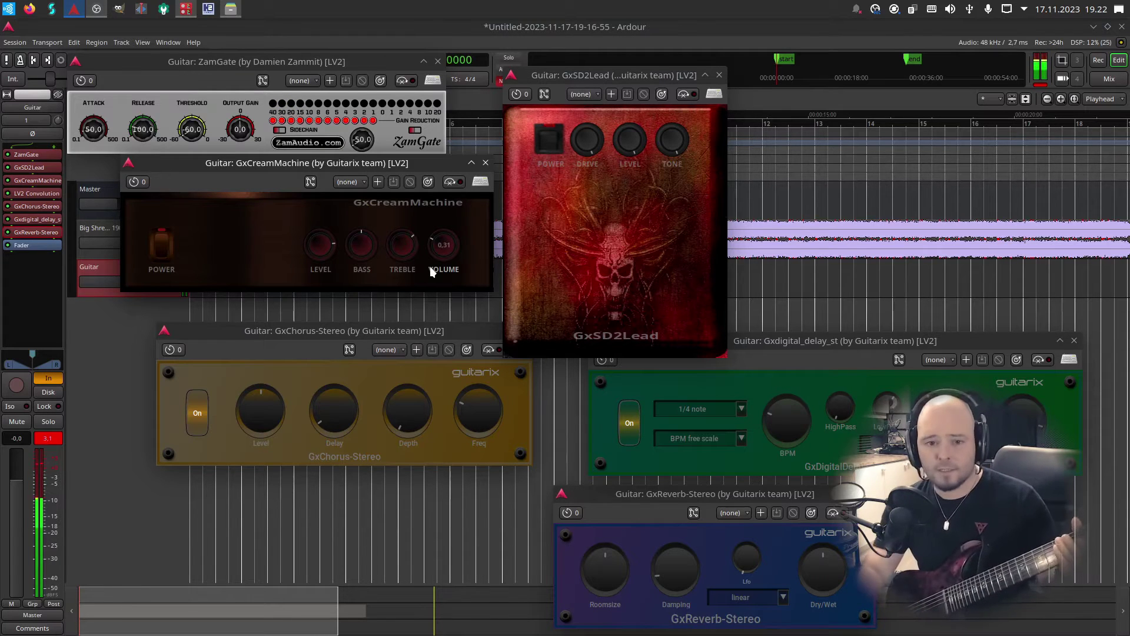
Raise the Gxdigital_delay_st BPM knob from 120 to 190
left_click(818, 343)
mouse_move(807, 424)
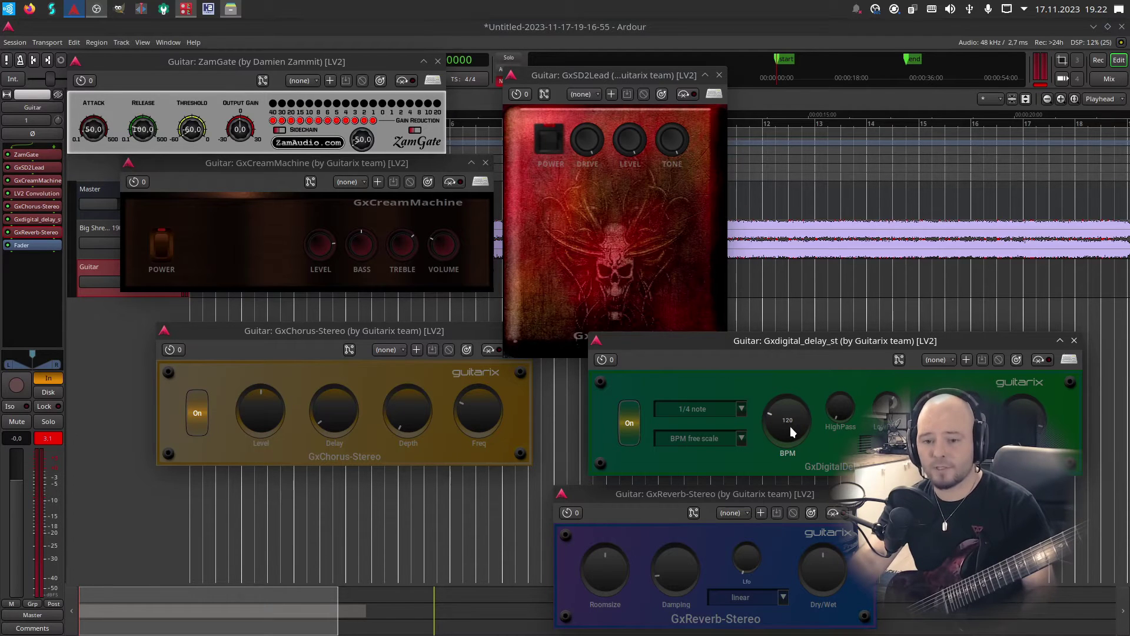
left_click_drag(790, 426, 799, 386)
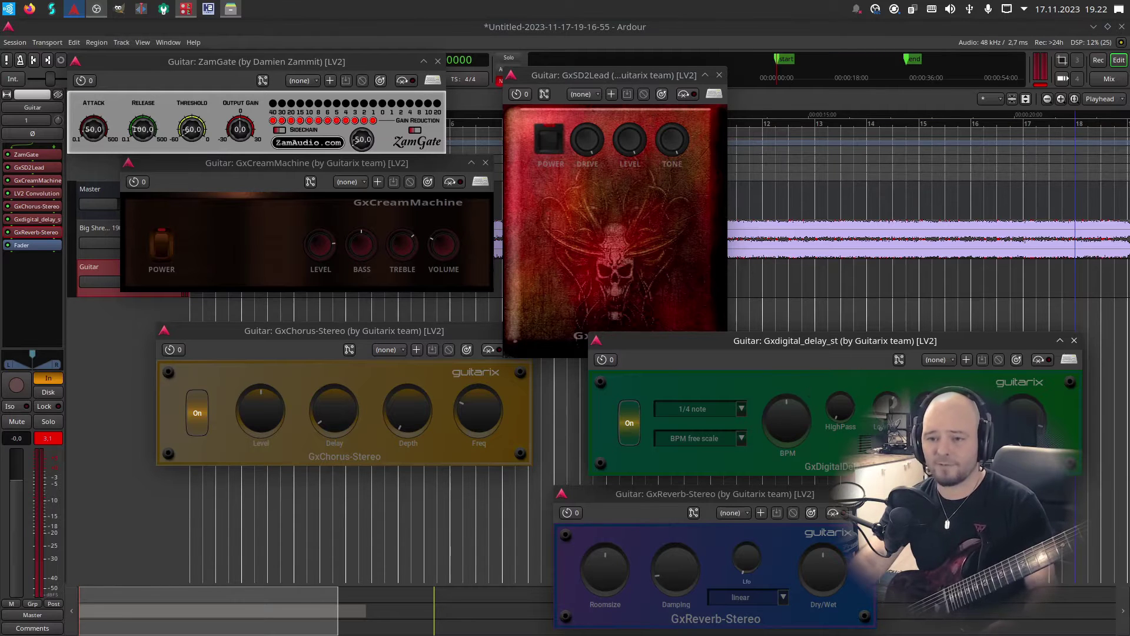
scroll(777, 445, "up", 1)
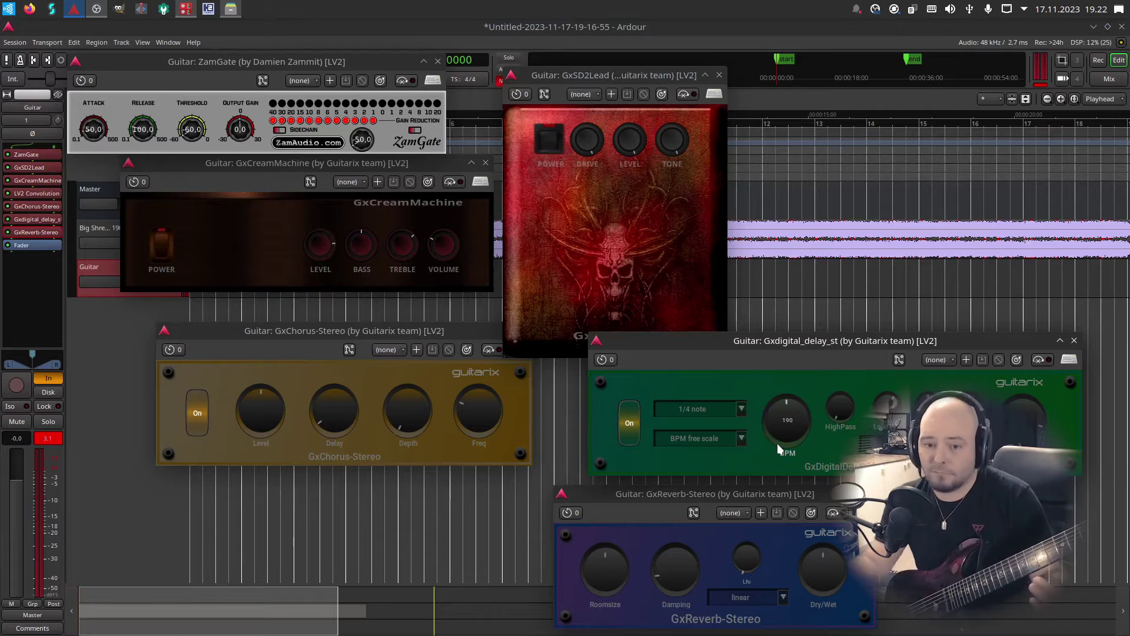
mouse_move(846, 397)
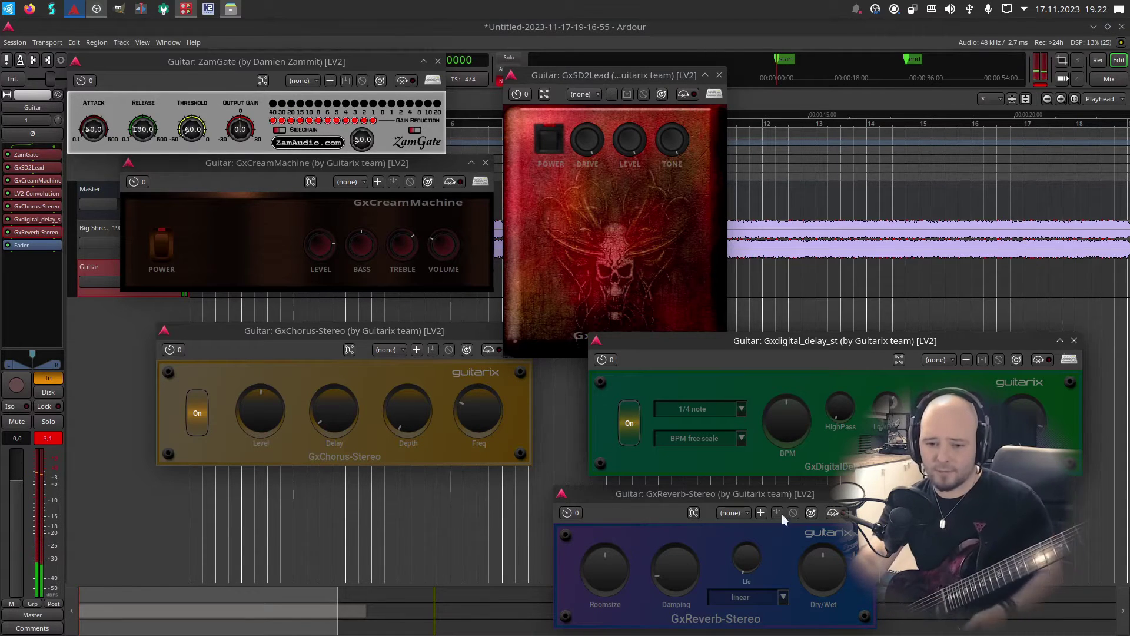
Raise the GxReverb-Stereo dry/wet mix to about 29
mouse_move(814, 554)
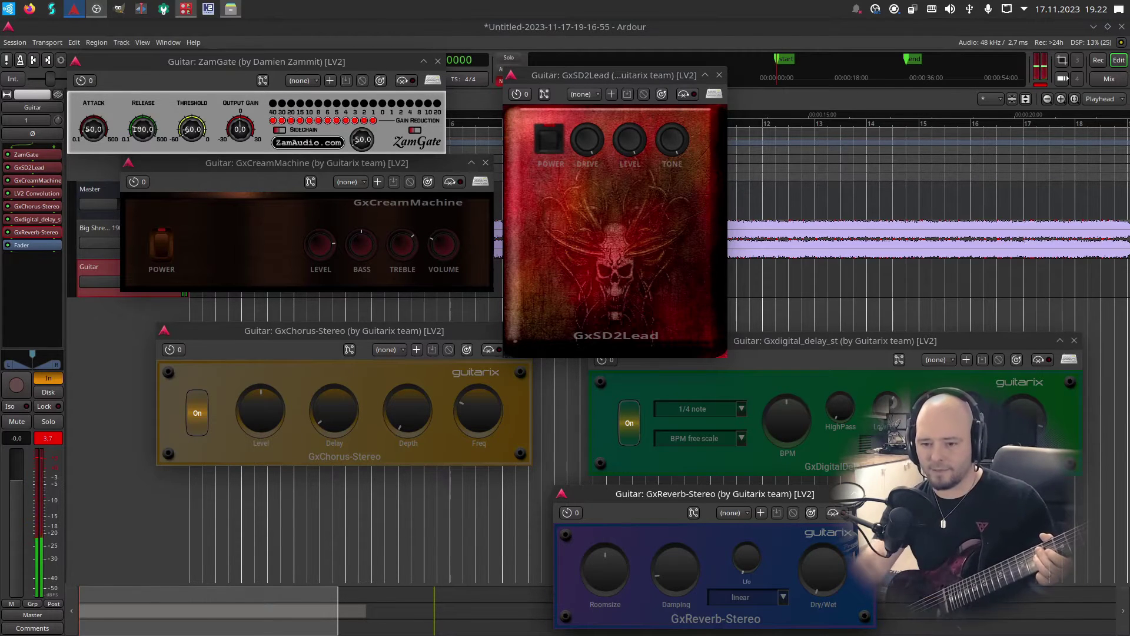
mouse_move(839, 589)
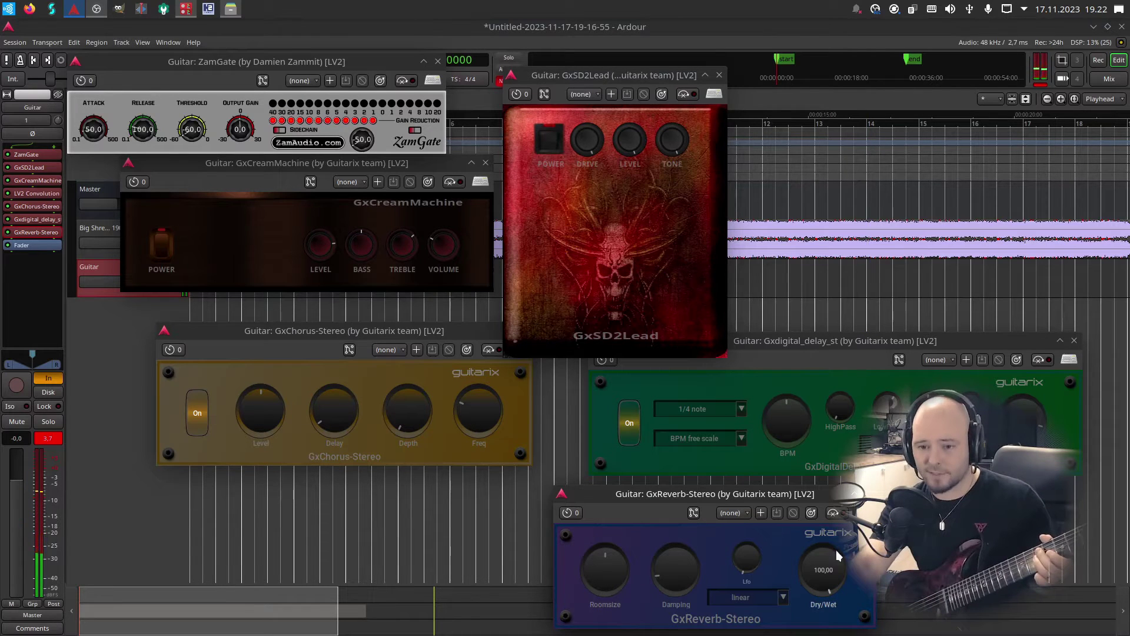
left_click_drag(823, 570, 803, 631)
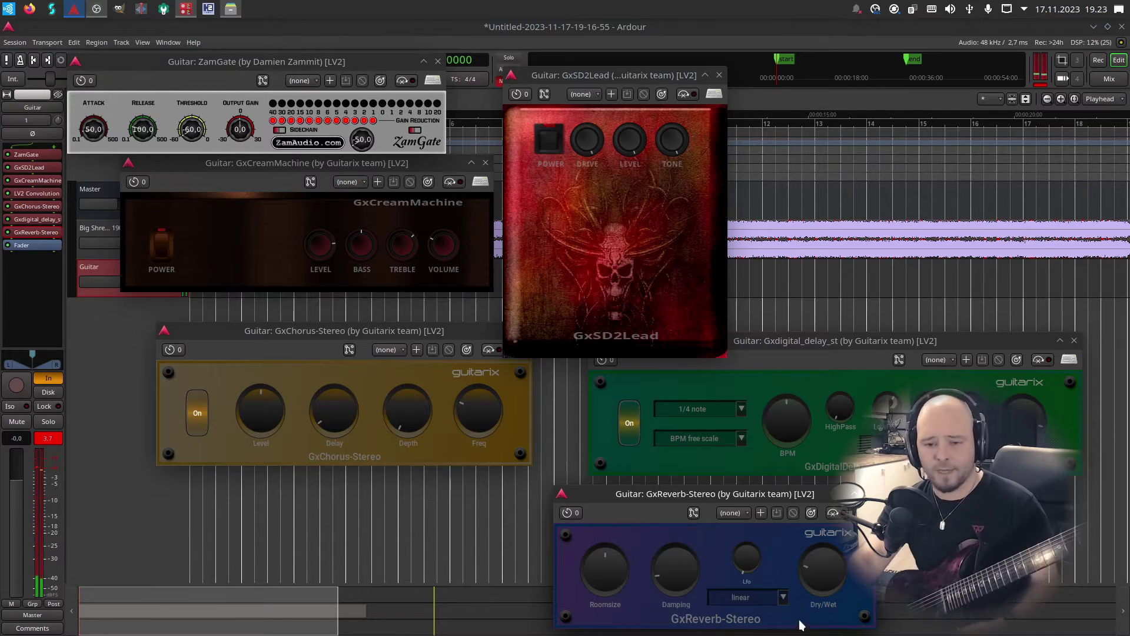
Close the delay, reverb, chorus, GxSD2Lead, GxCreamMachine and ZamGate plugin windows
left_click_drag(349, 323, 496, 323)
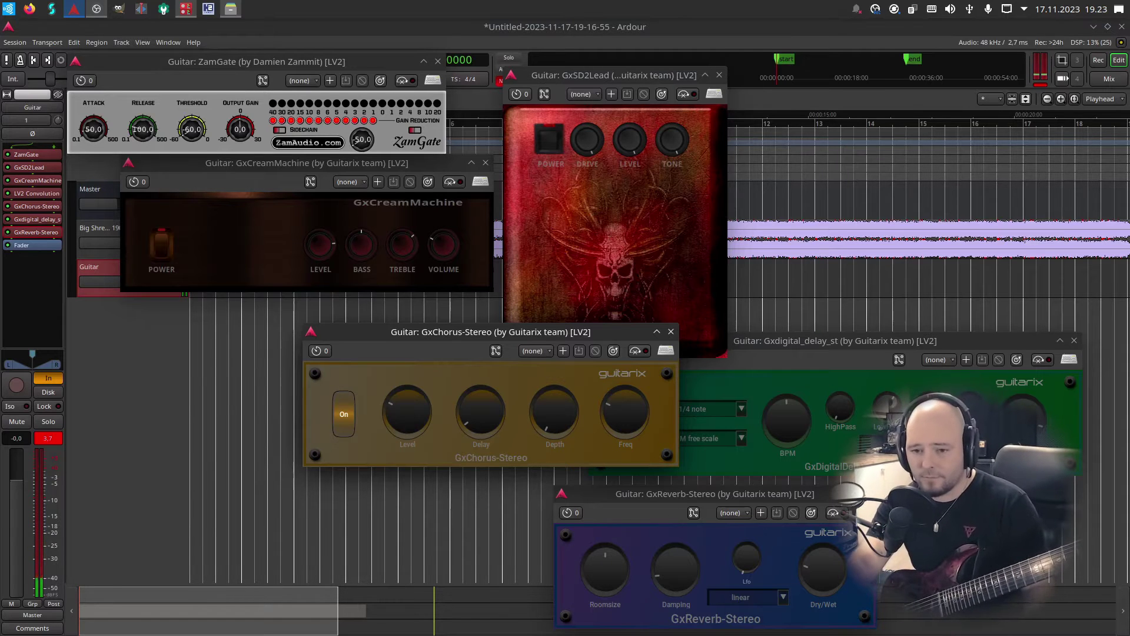
left_click_drag(807, 499, 532, 481)
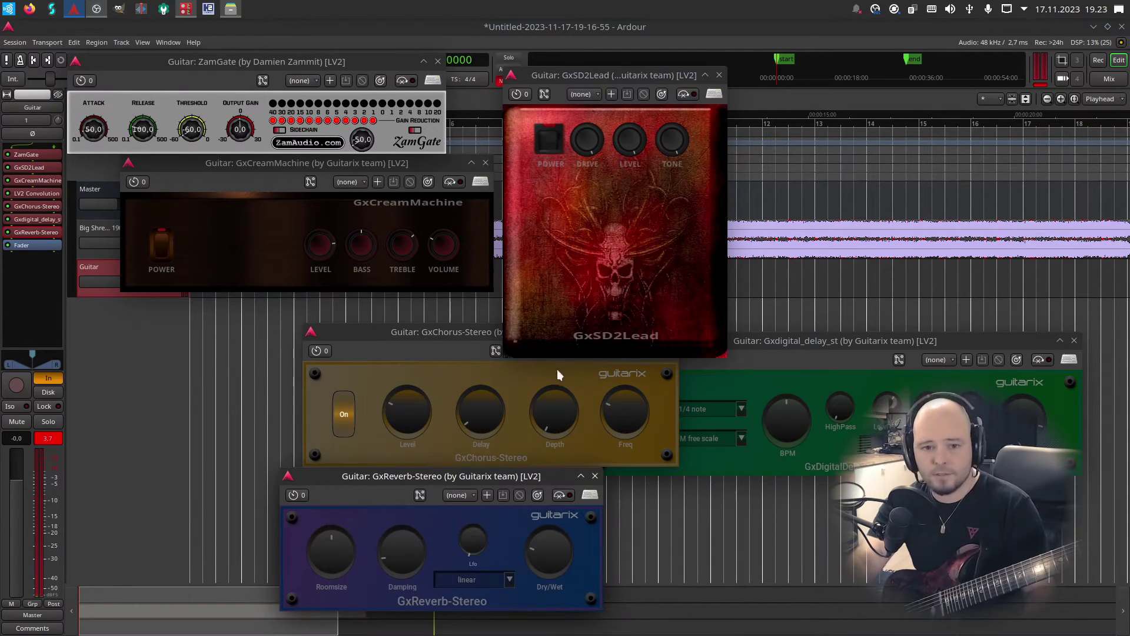
left_click_drag(830, 353, 385, 288)
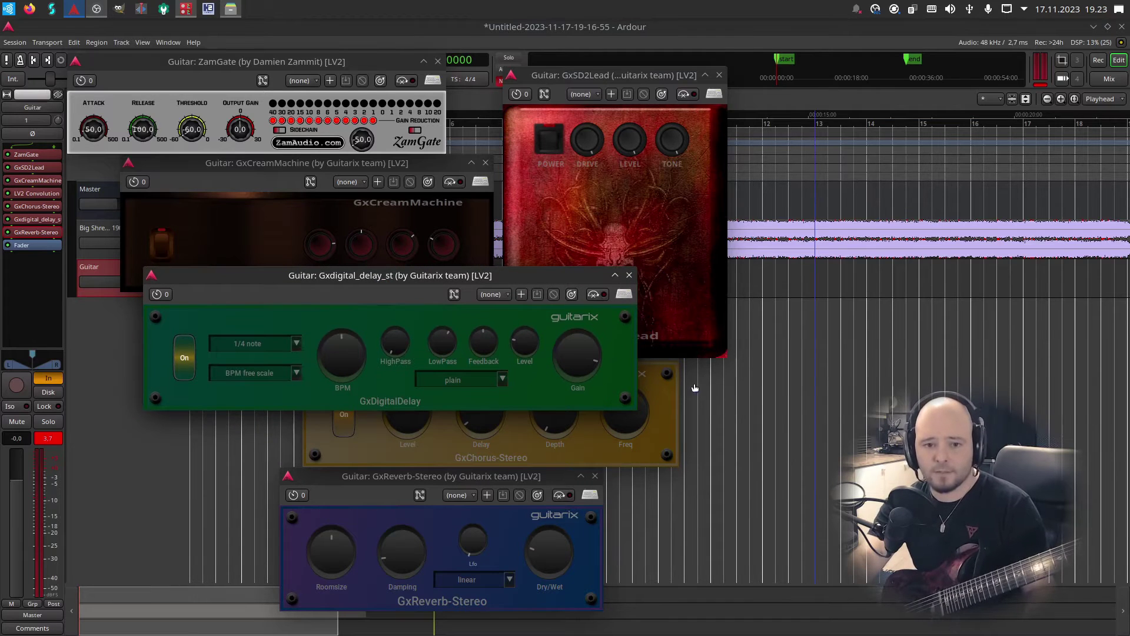
left_click(628, 274)
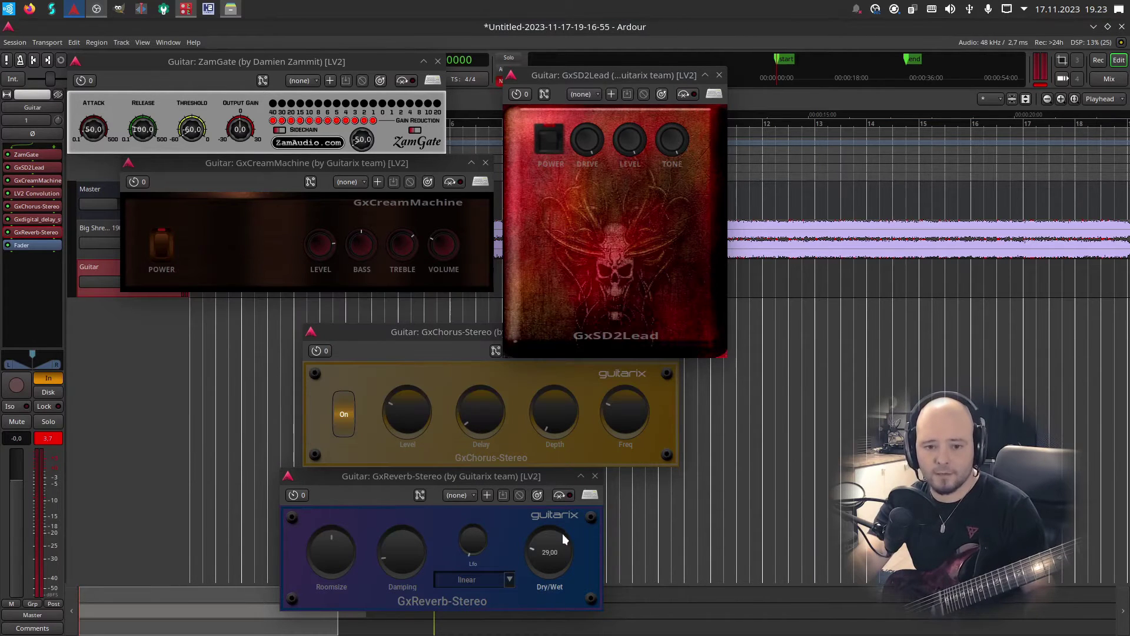
left_click(595, 476)
left_click_drag(468, 337, 383, 392)
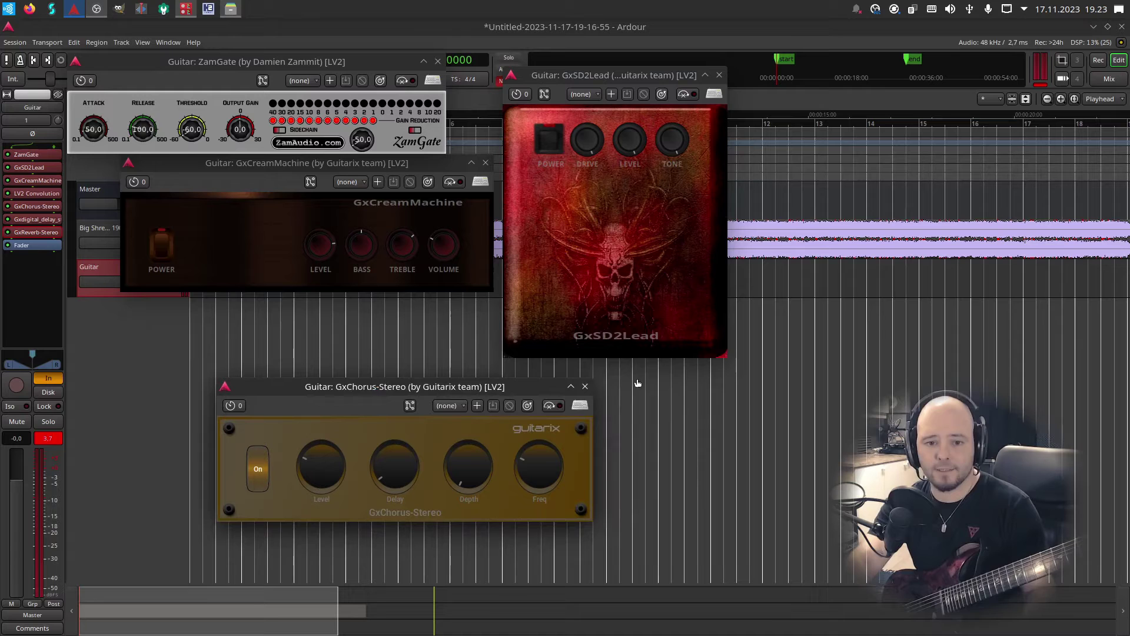
left_click(589, 391)
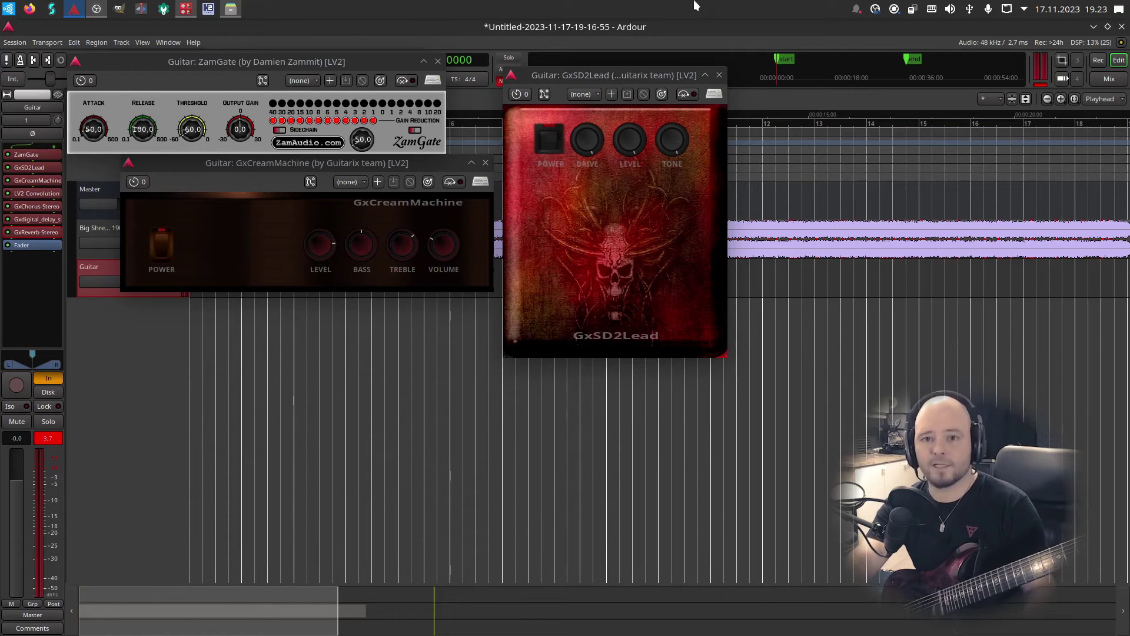
left_click(718, 75)
left_click(485, 162)
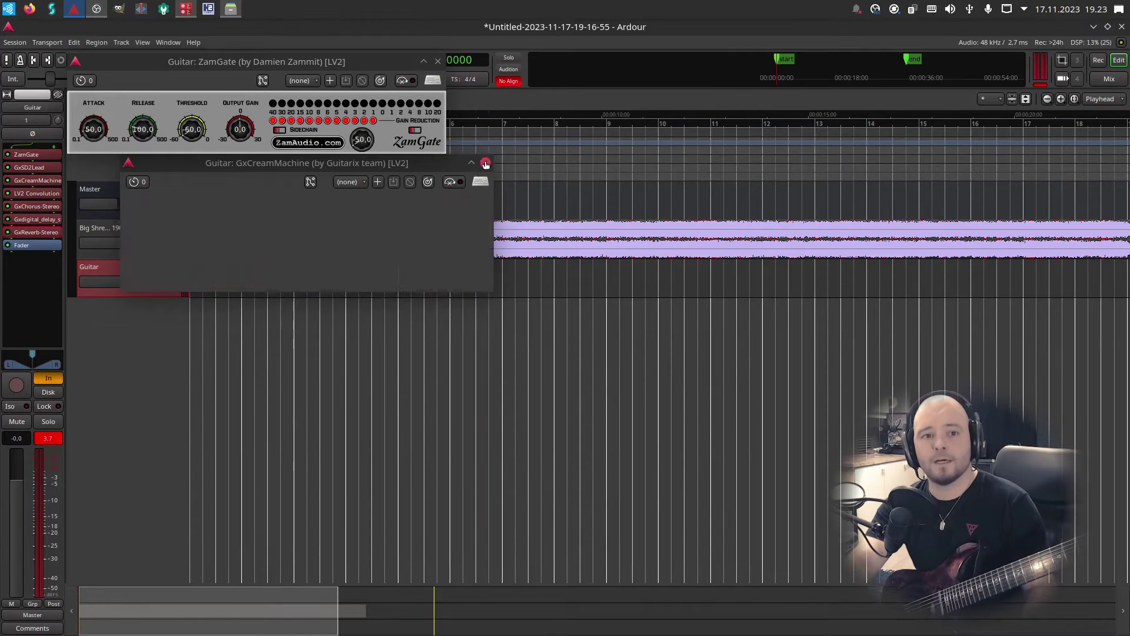
left_click(438, 61)
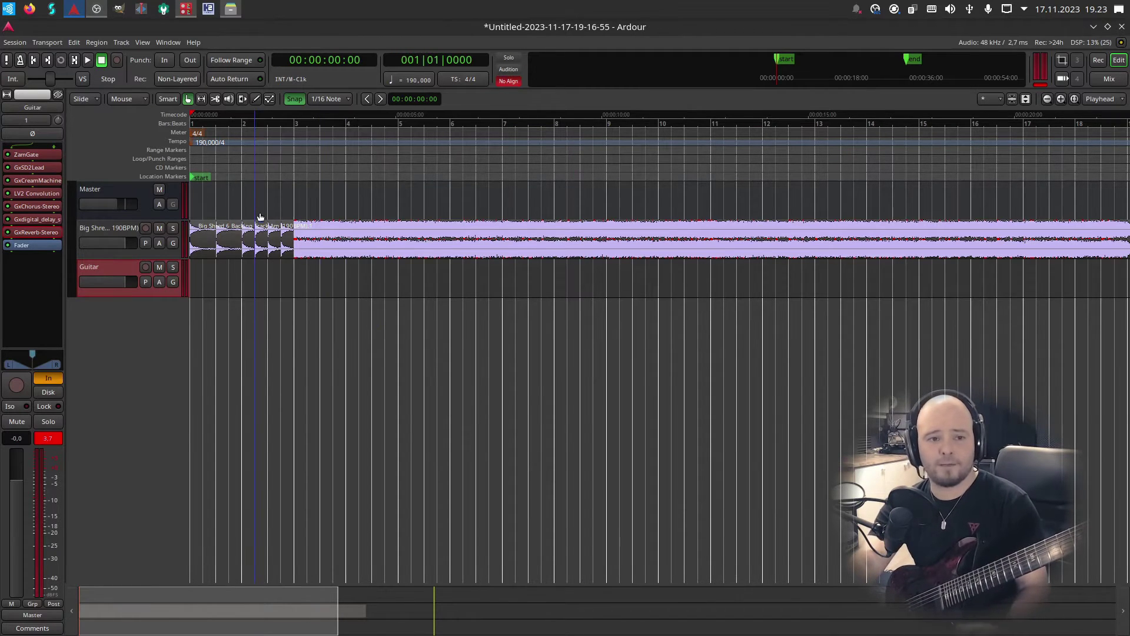
Create a loop range from bar 2 to bar 21, play it looping, then stop
scroll(486, 340, "down", 2)
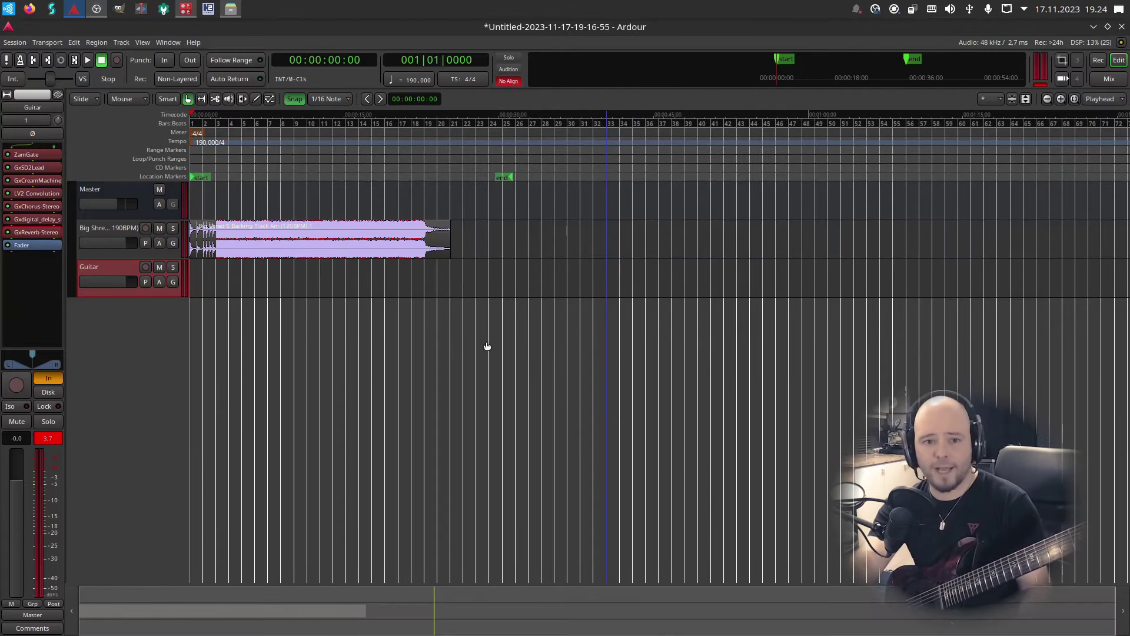
scroll(273, 288, "up", 1)
scroll(245, 194, "left", 2)
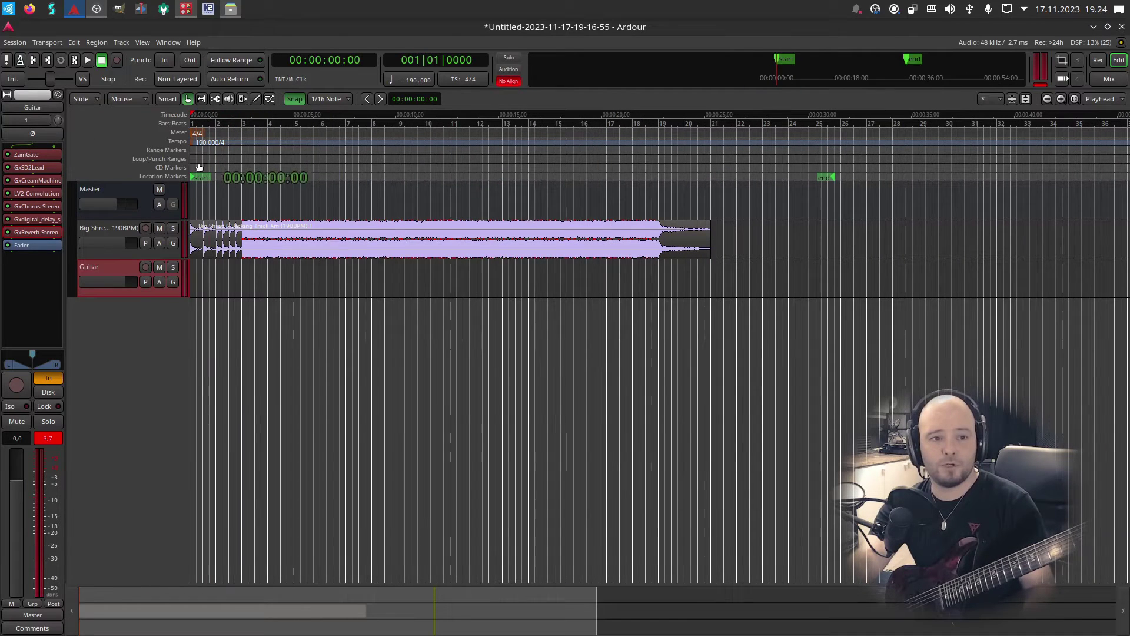
left_click(223, 169)
left_click_drag(225, 169, 300, 167)
left_click_drag(231, 162, 230, 156)
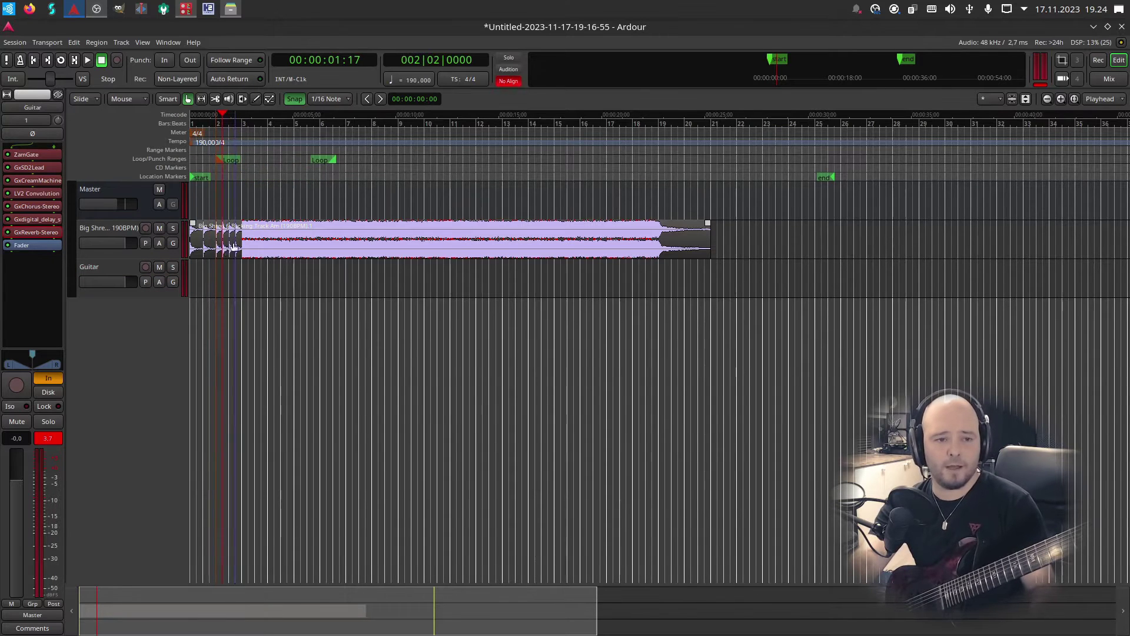
left_click_drag(331, 158, 706, 176)
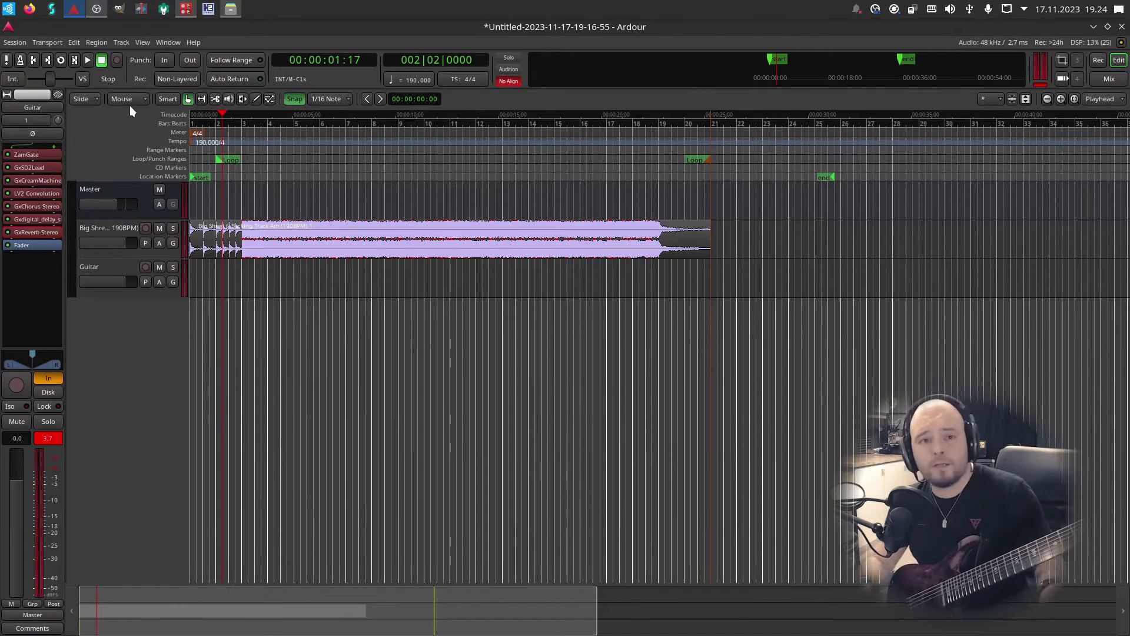
left_click(59, 60)
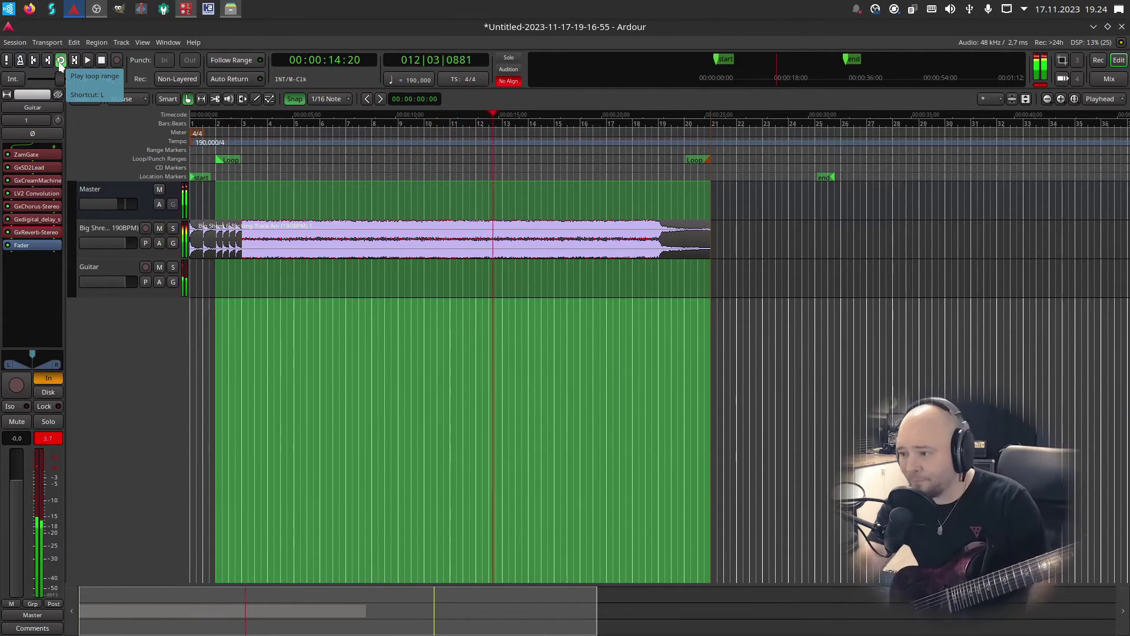
left_click(101, 59)
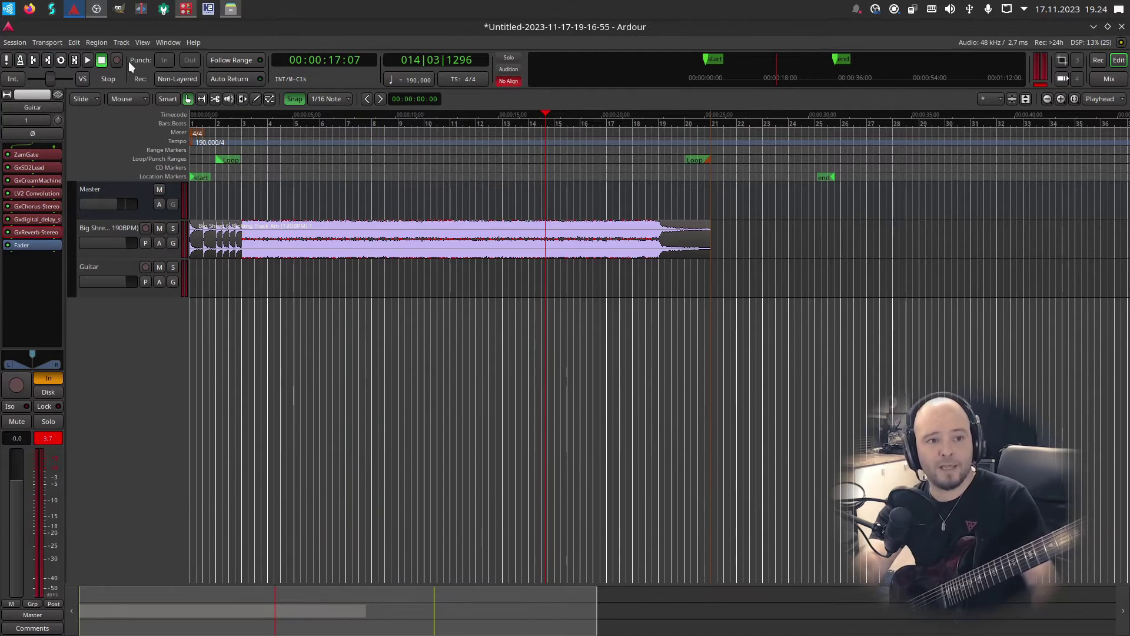
Add a new punch range spanning bar 3 to about bar 20
right_click(249, 160)
left_click(290, 181)
left_click_drag(258, 160, 249, 161)
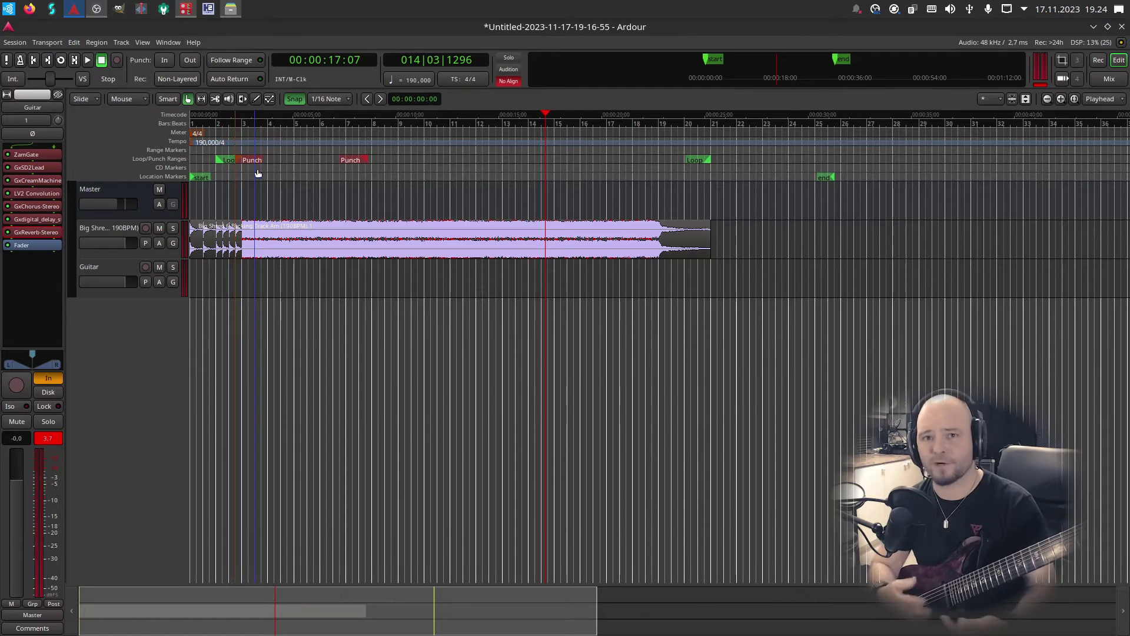
mouse_move(347, 162)
left_mouse_down()
mouse_move(676, 177)
mouse_move(694, 169)
left_mouse_up()
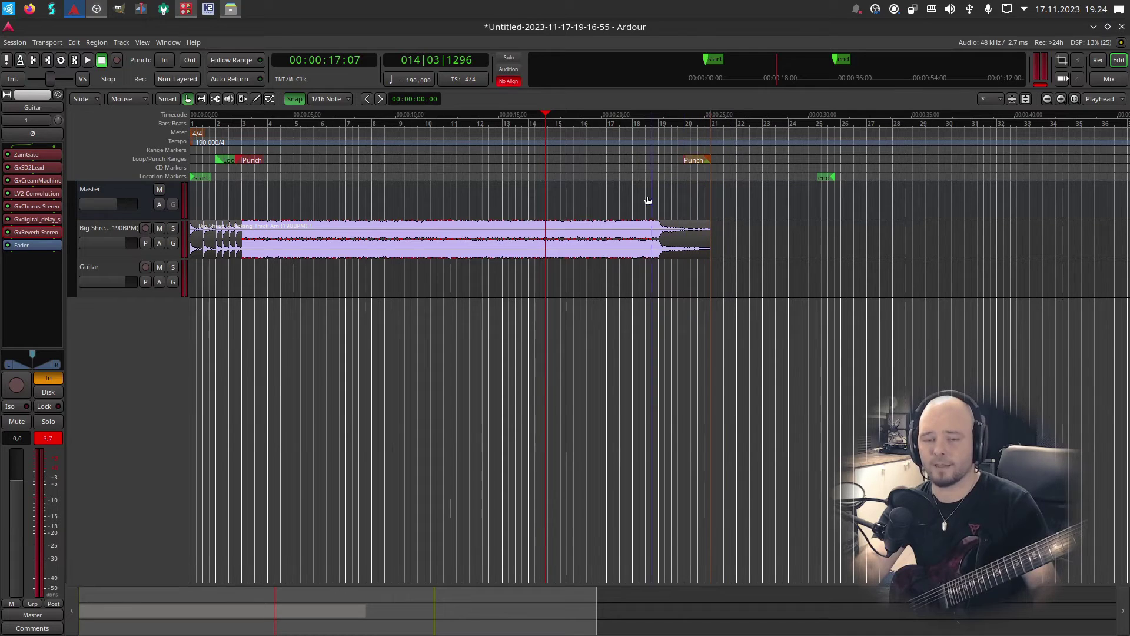
Enable Punch In and Punch Out and record-arm the Guitar track
left_click(163, 60)
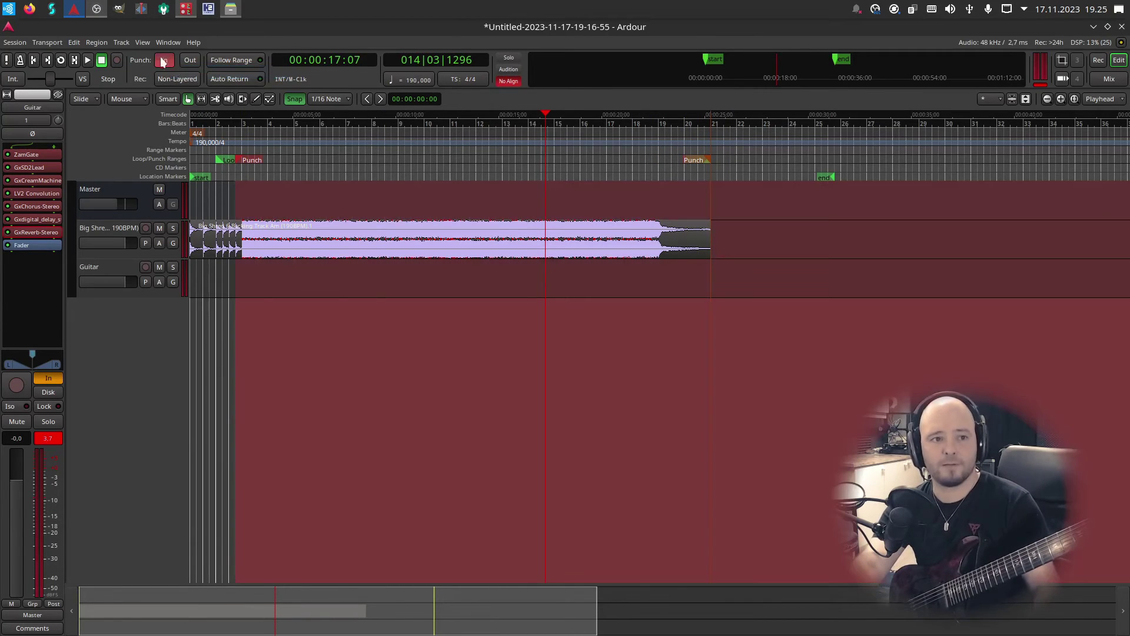
left_click(196, 61)
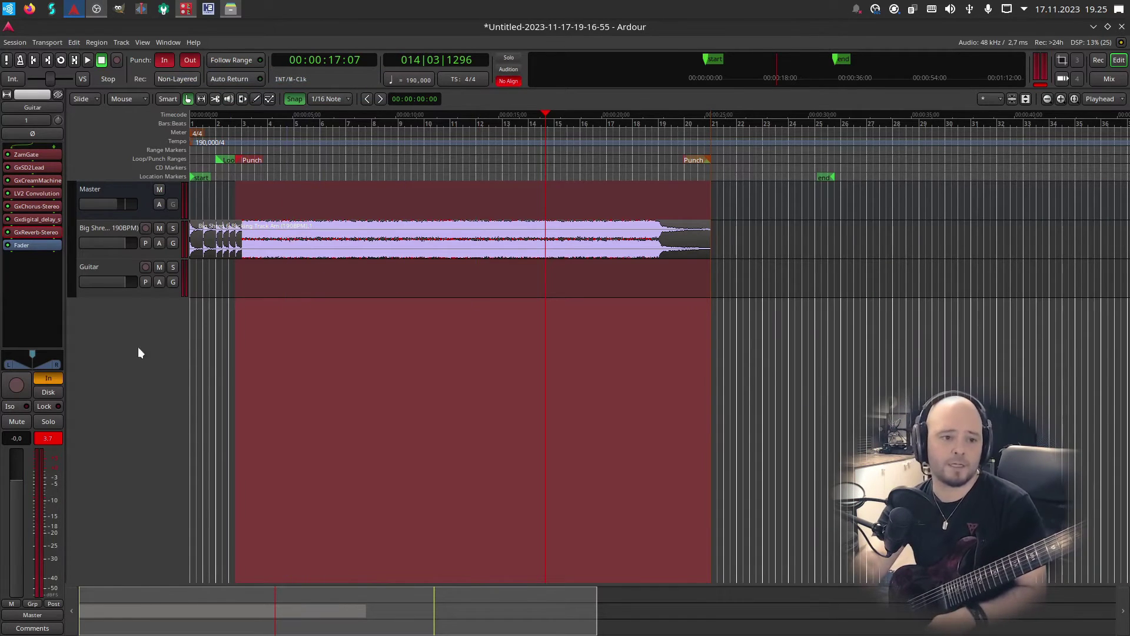
left_click(148, 265)
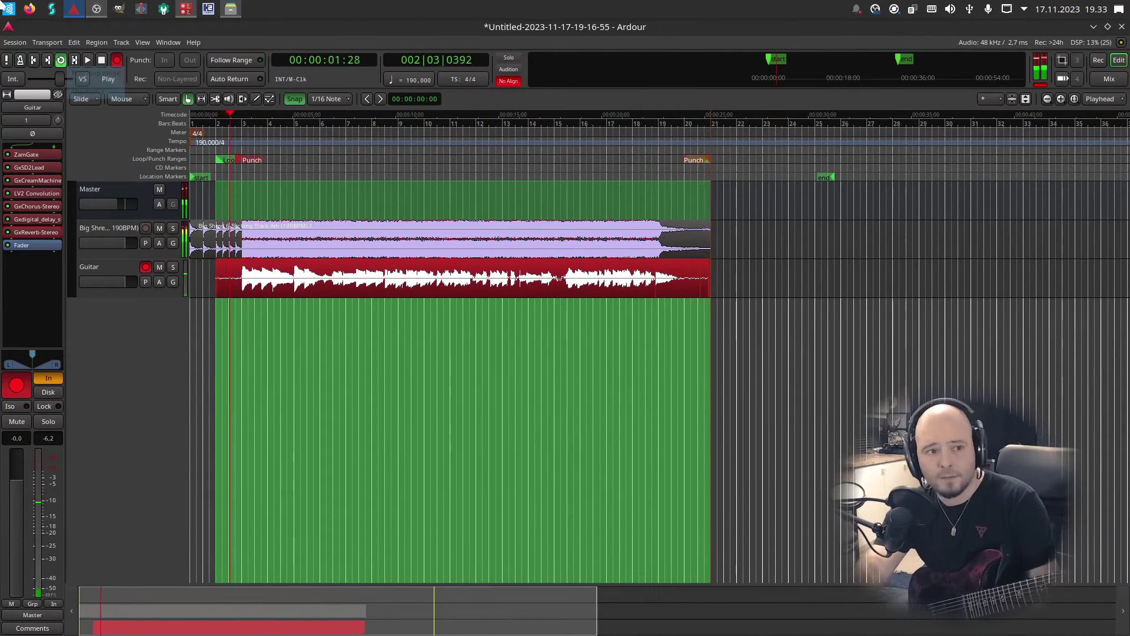
Stop recording, switch to stacked layer display, and enlarge the Guitar track to show every take
left_click(106, 60)
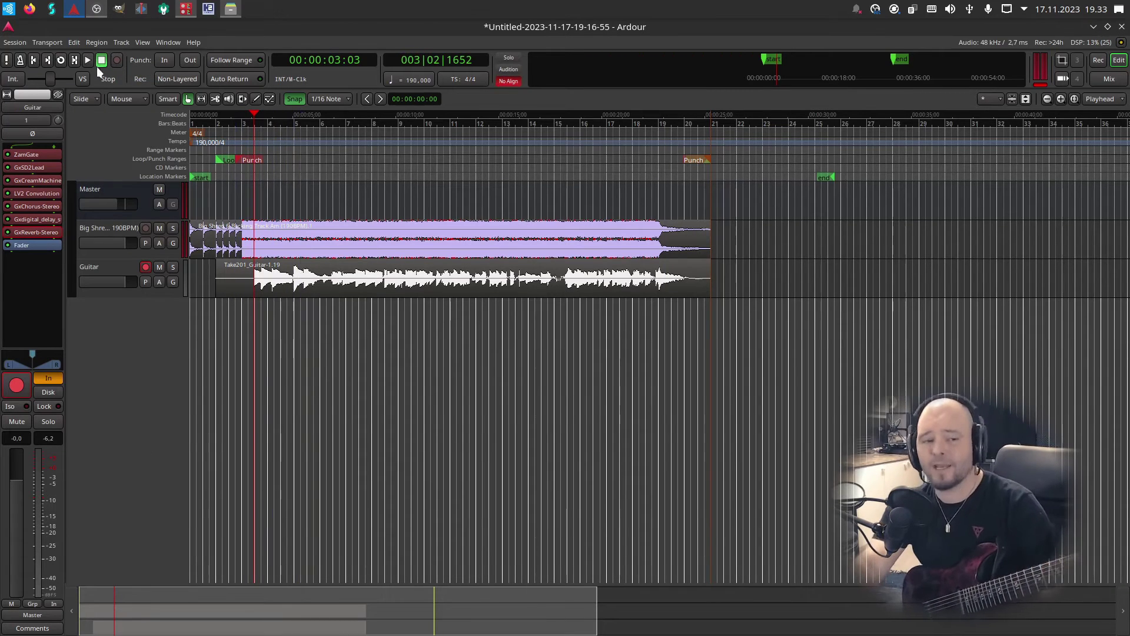
left_click(143, 43)
mouse_move(185, 92)
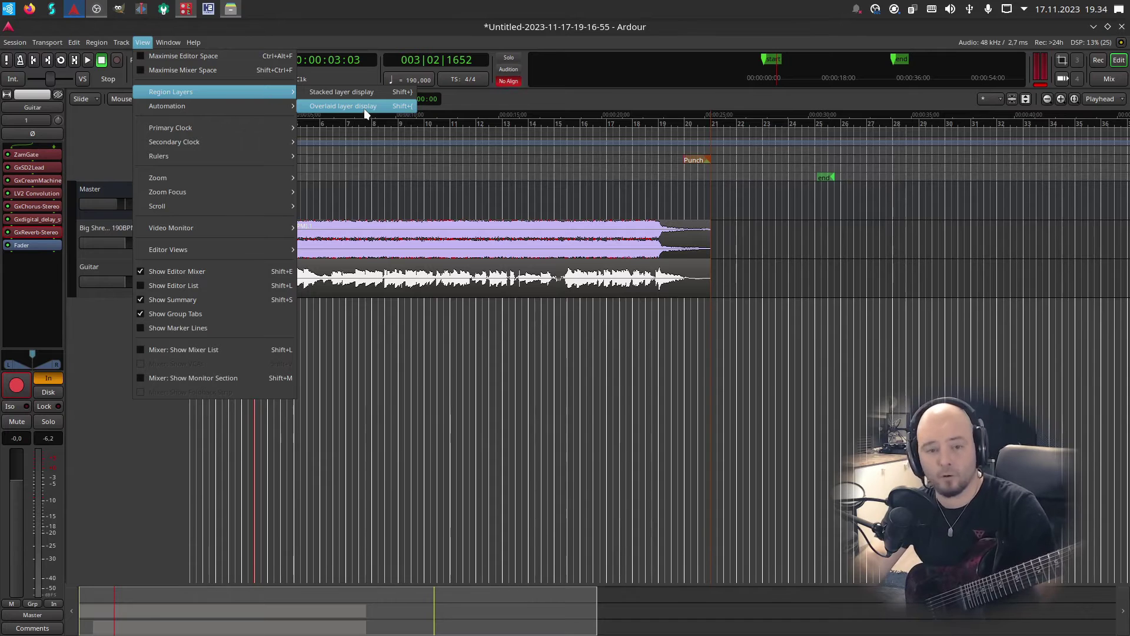
left_click(355, 93)
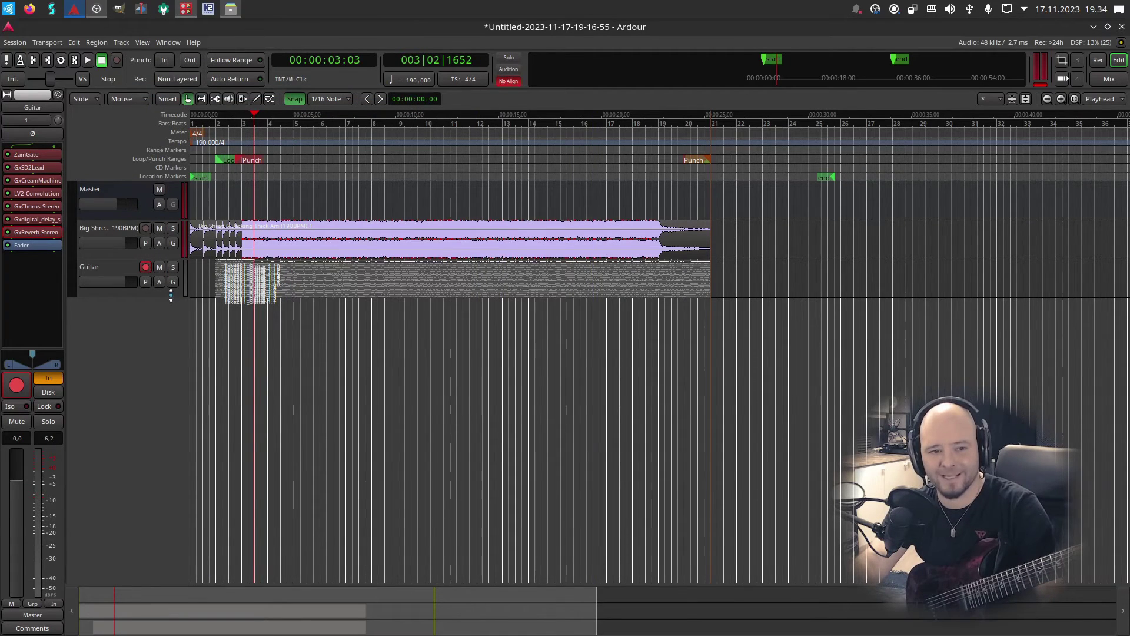
left_click_drag(174, 299, 155, 545)
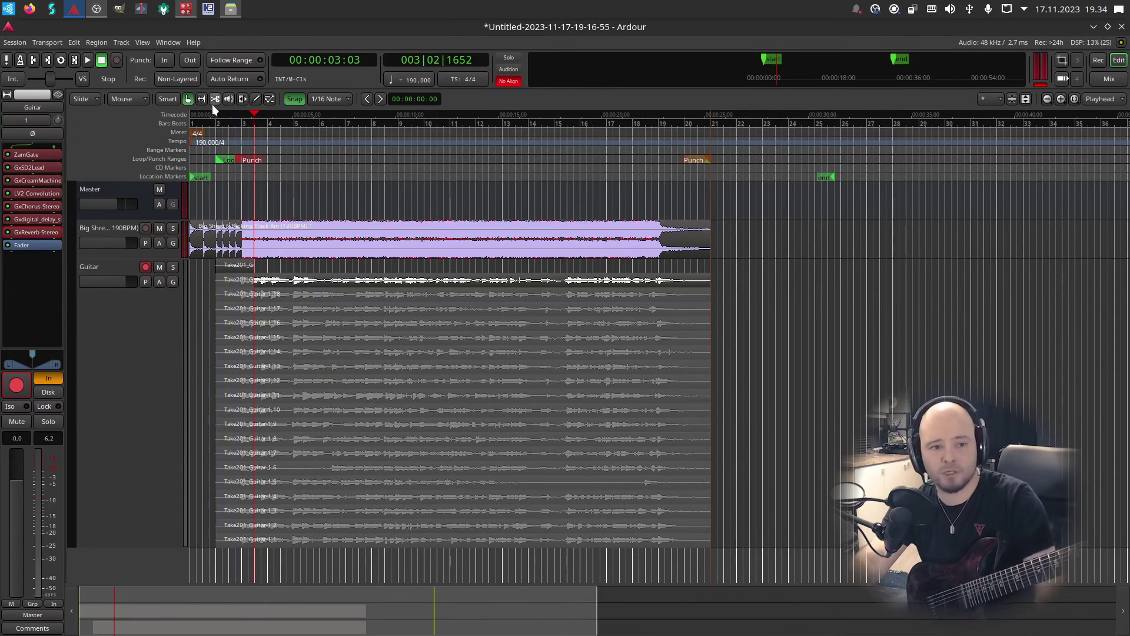
Play the stacked guitar takes with the backing track from near bar 2, zooming in while listening
left_click(215, 124)
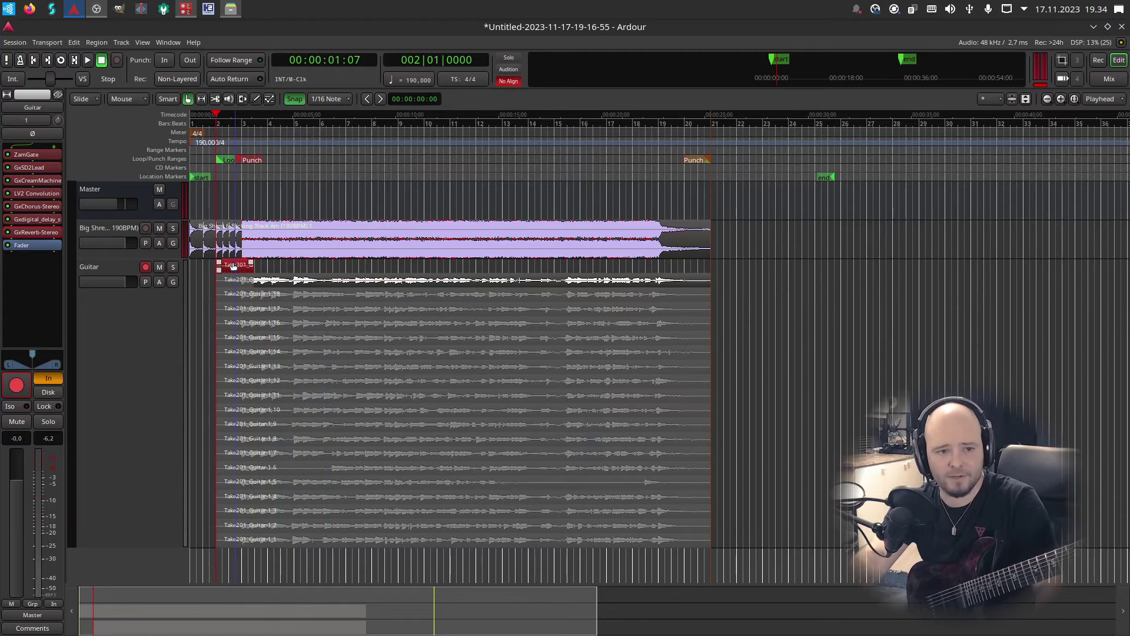
left_click(534, 295)
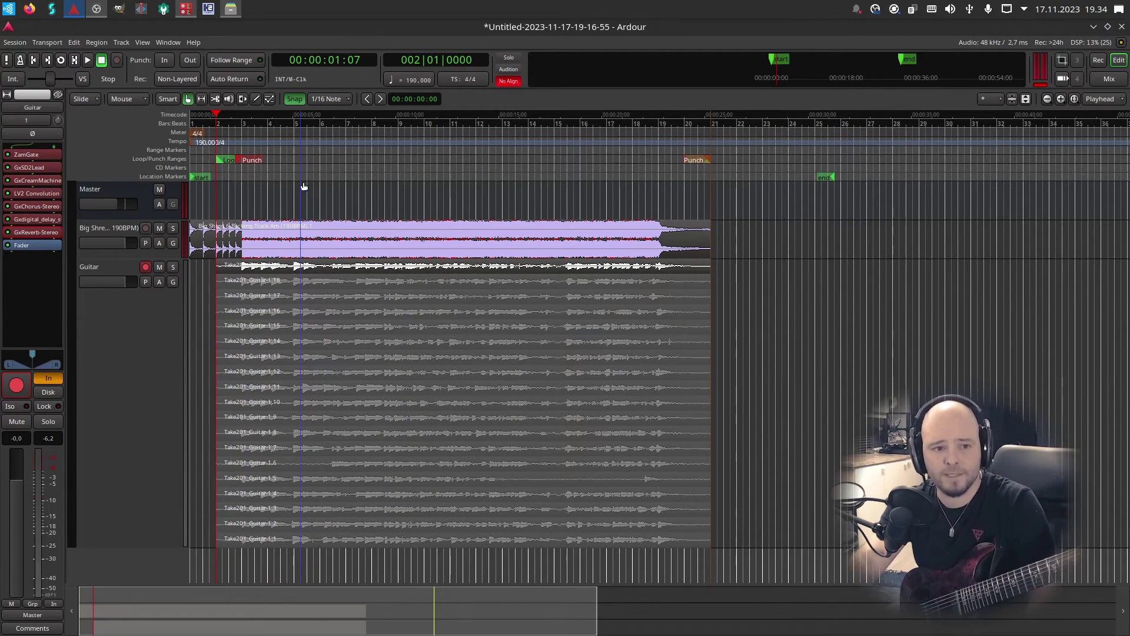
key("space")
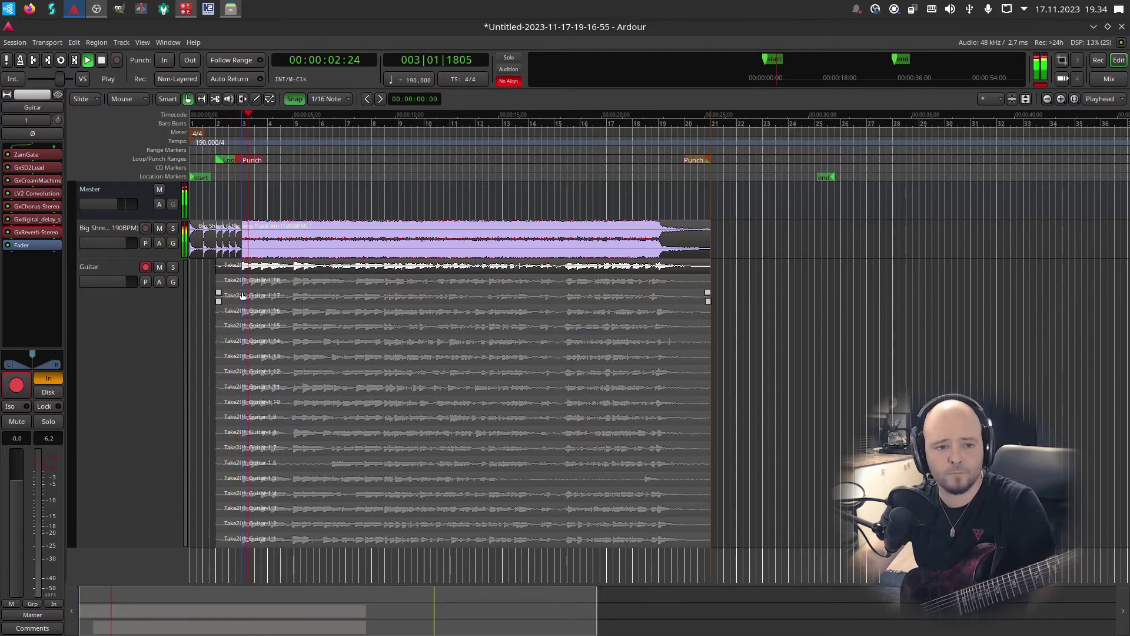
key("space")
left_click(158, 323)
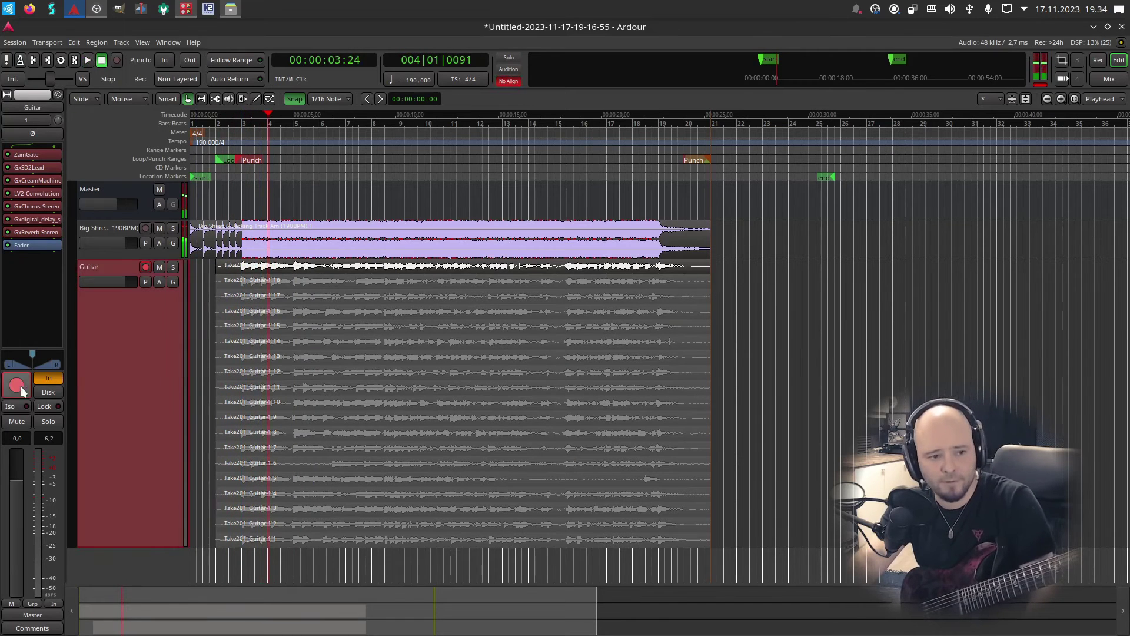
left_click(210, 120)
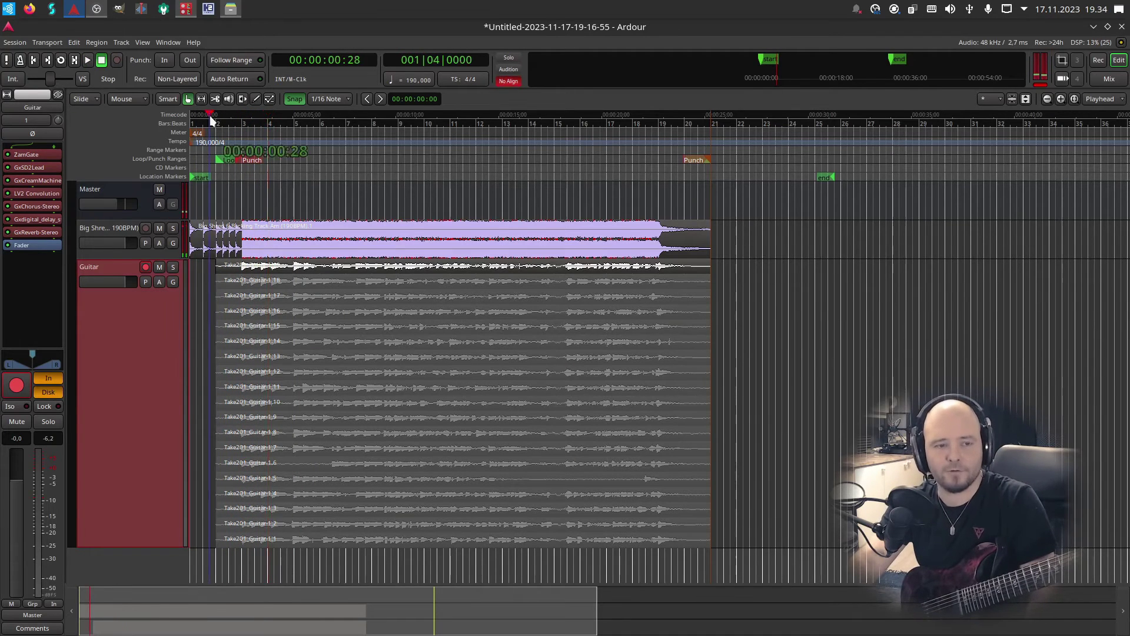
key("space")
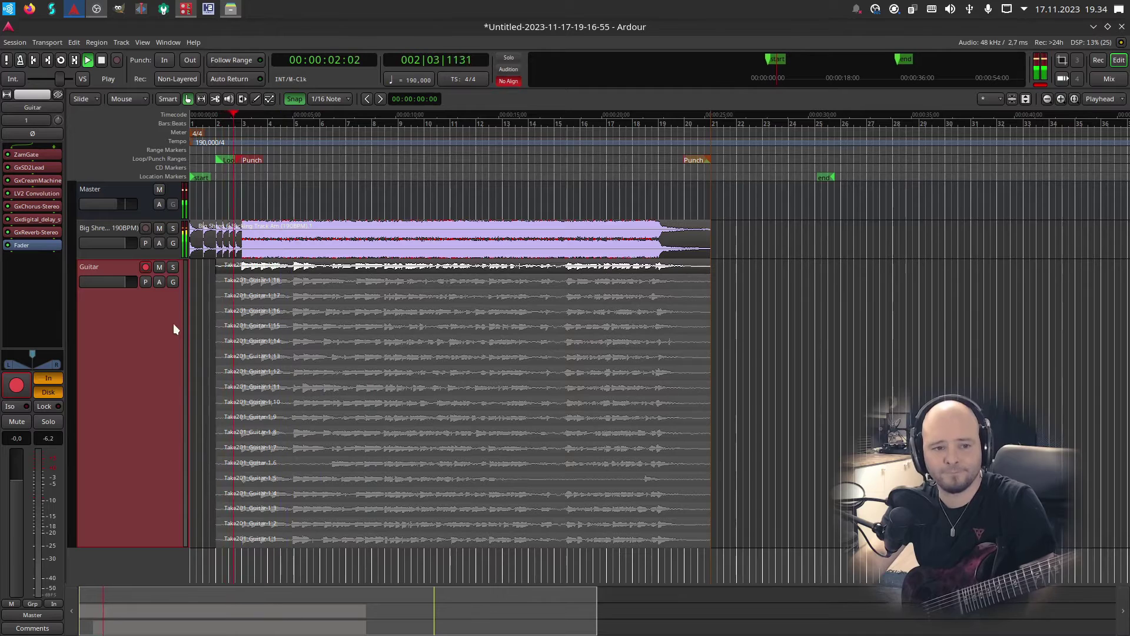
key("equal")
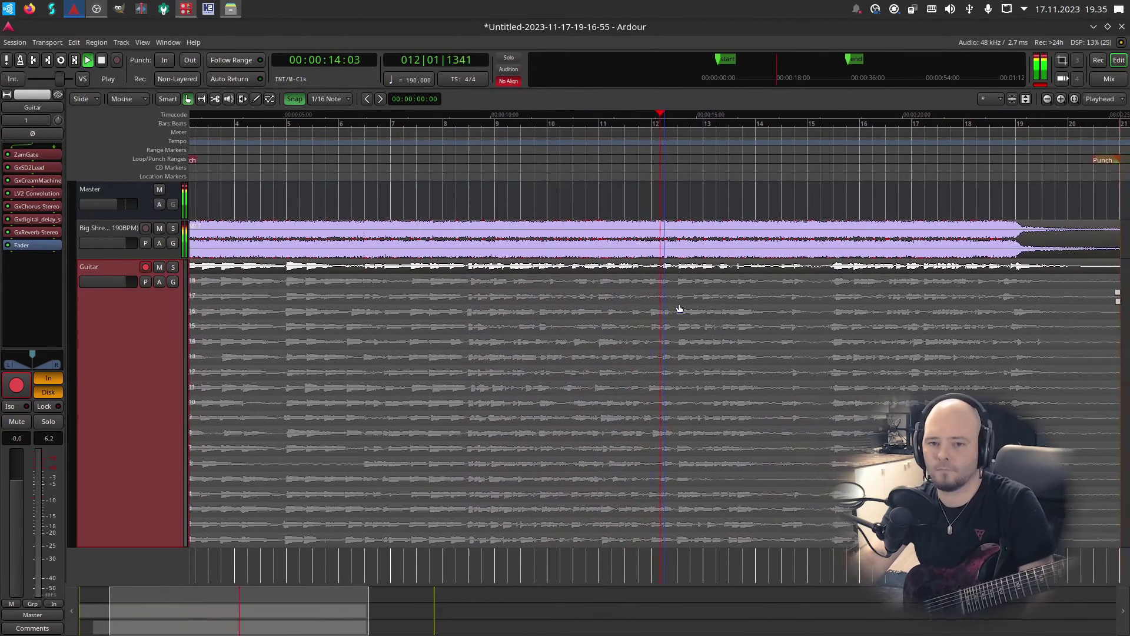
Play around bar 10 and park the playhead at bar 10 beat 2
key("space")
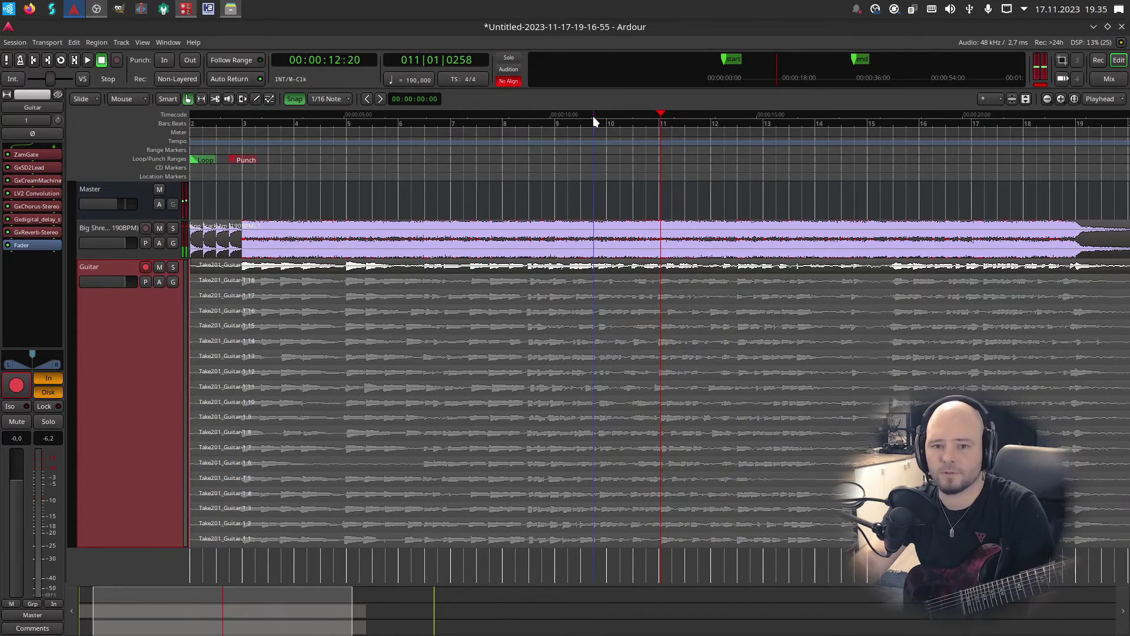
left_click(592, 115)
key("space")
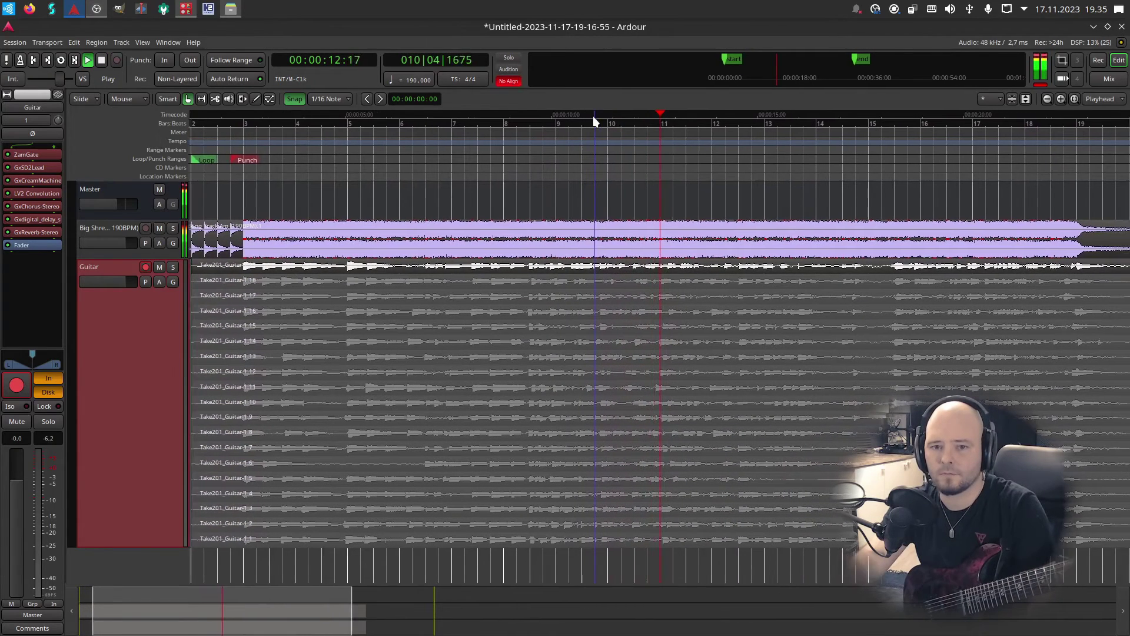
key("space")
left_click(602, 125)
key("space")
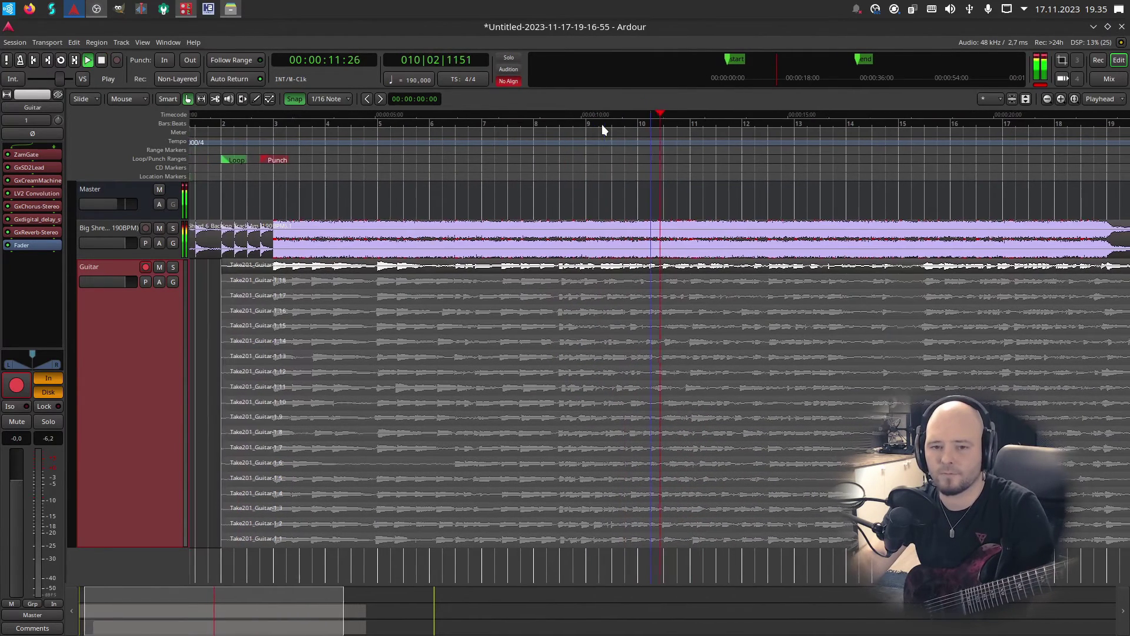
key("space")
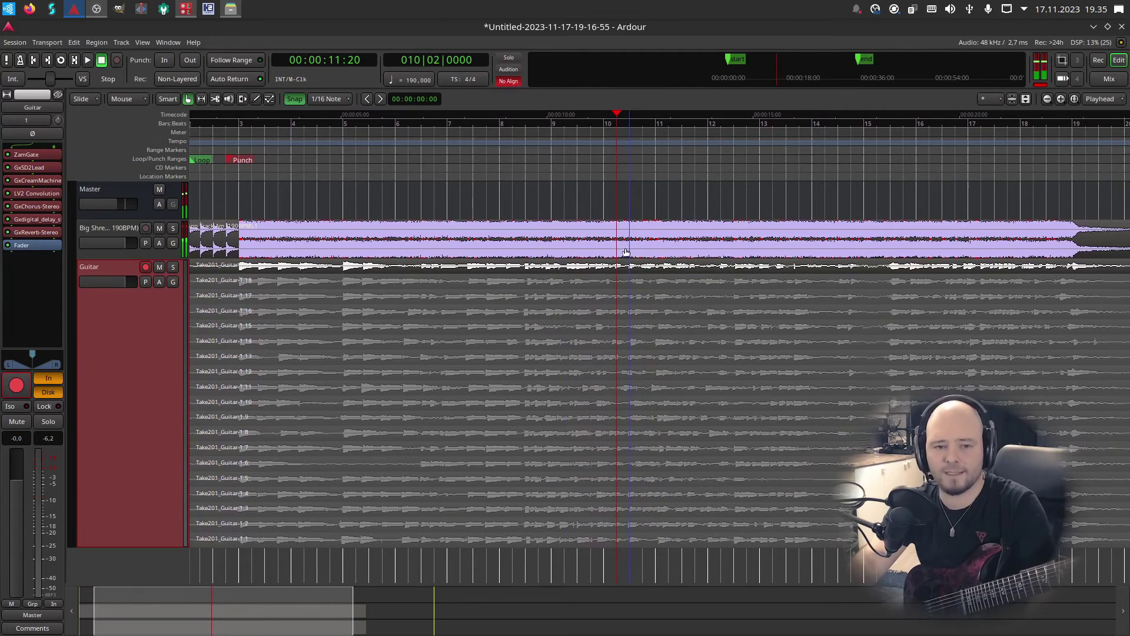
Split all guitar takes at bar 10 beat 2 and again just after, saving the session
left_click(150, 329)
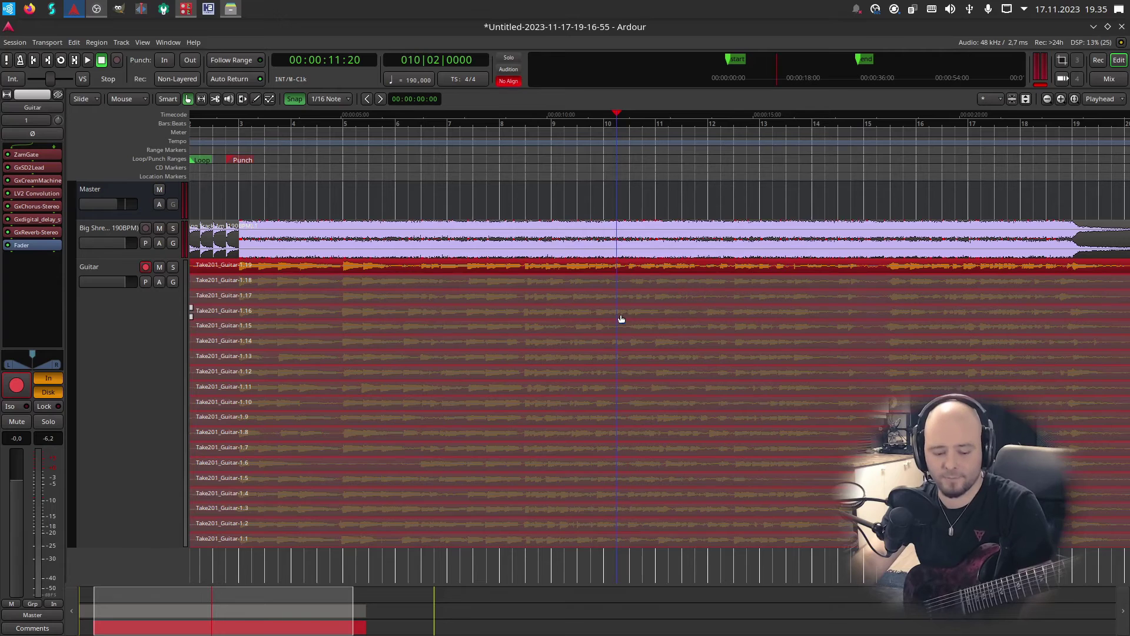
key("s")
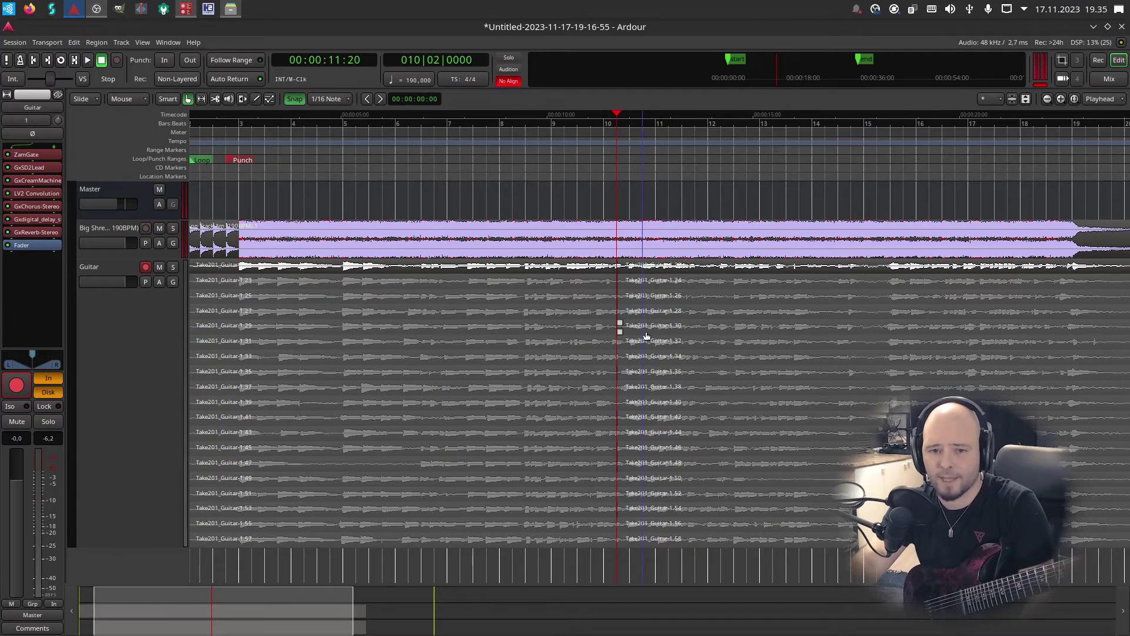
key("space")
key("space")
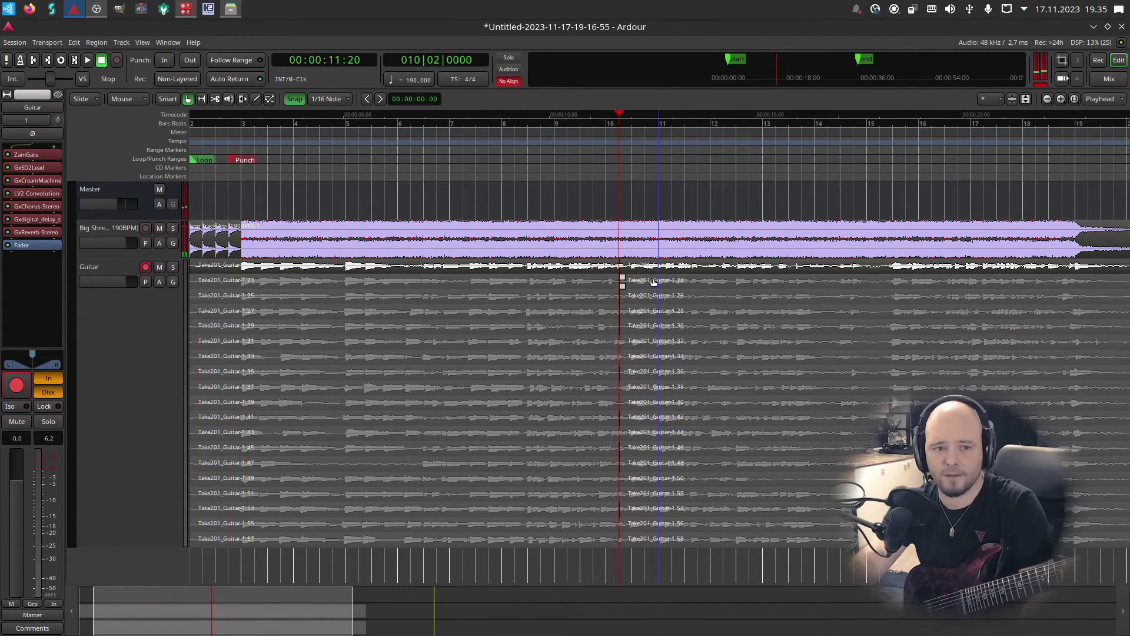
key("ctrl+s")
key("ctrl+a")
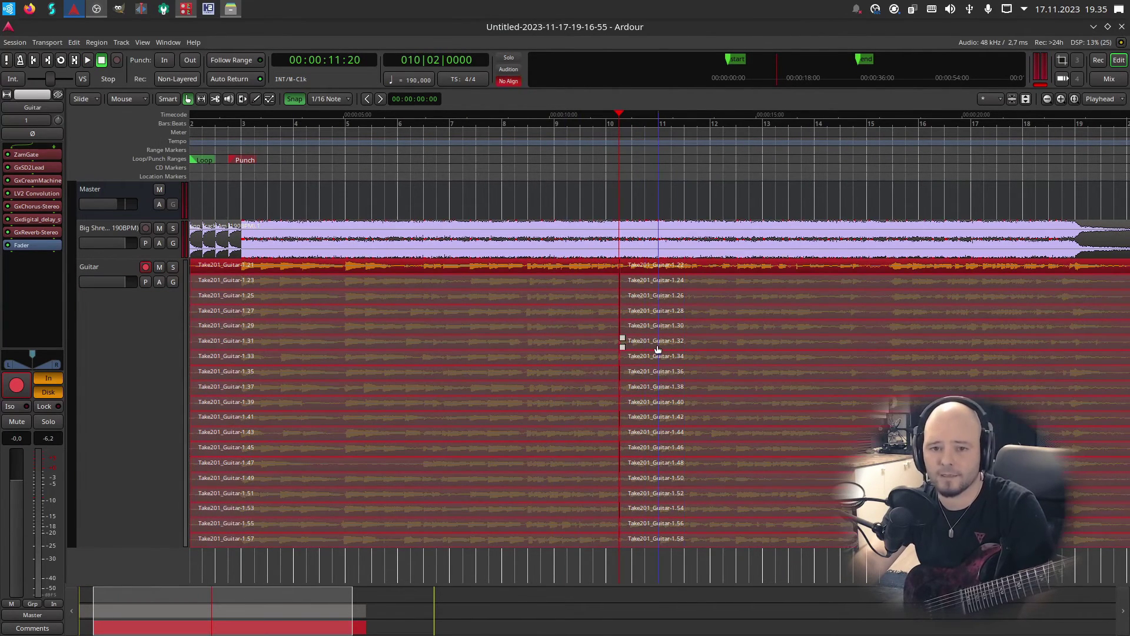
key("s")
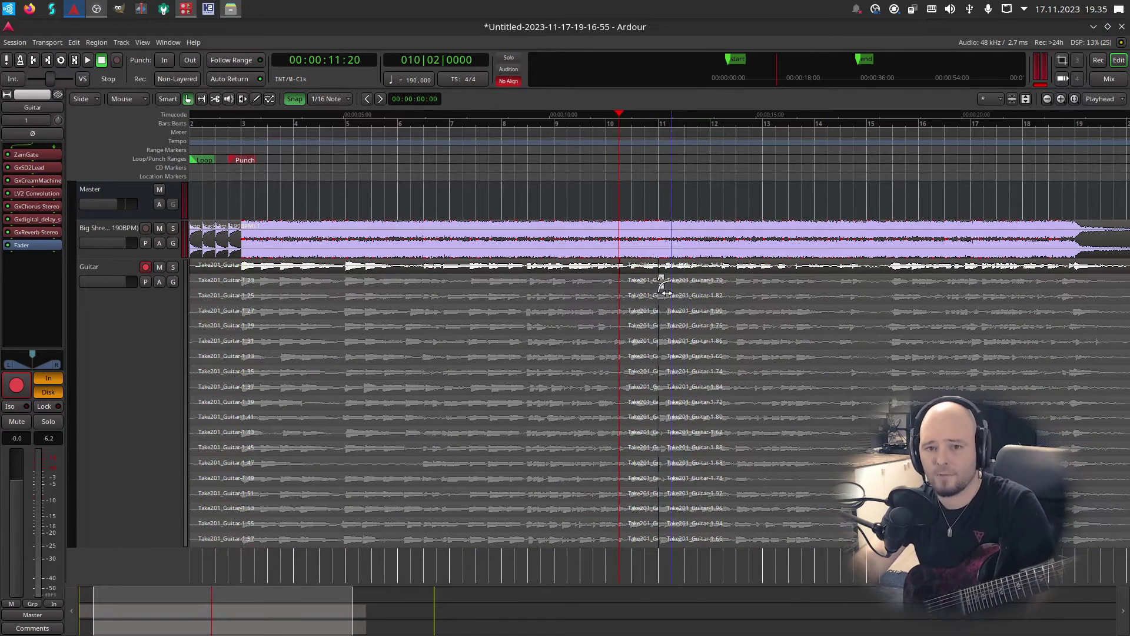
right_click(642, 267)
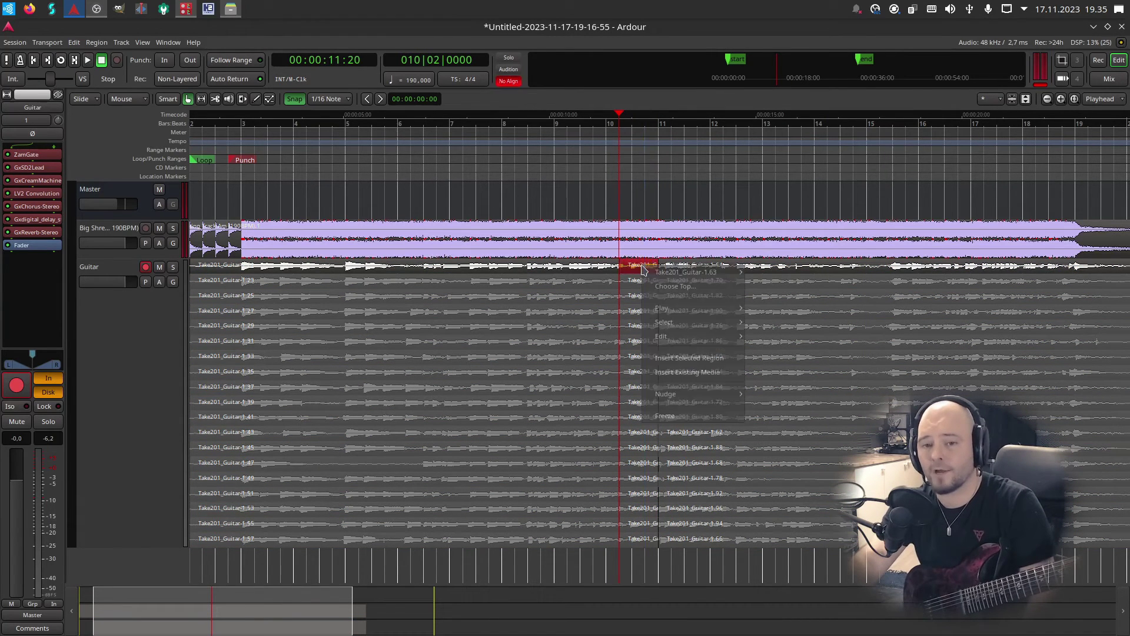
Open the take chooser and loop the short isolated section near bar 10
left_click(669, 287)
left_click_drag(644, 200, 932, 193)
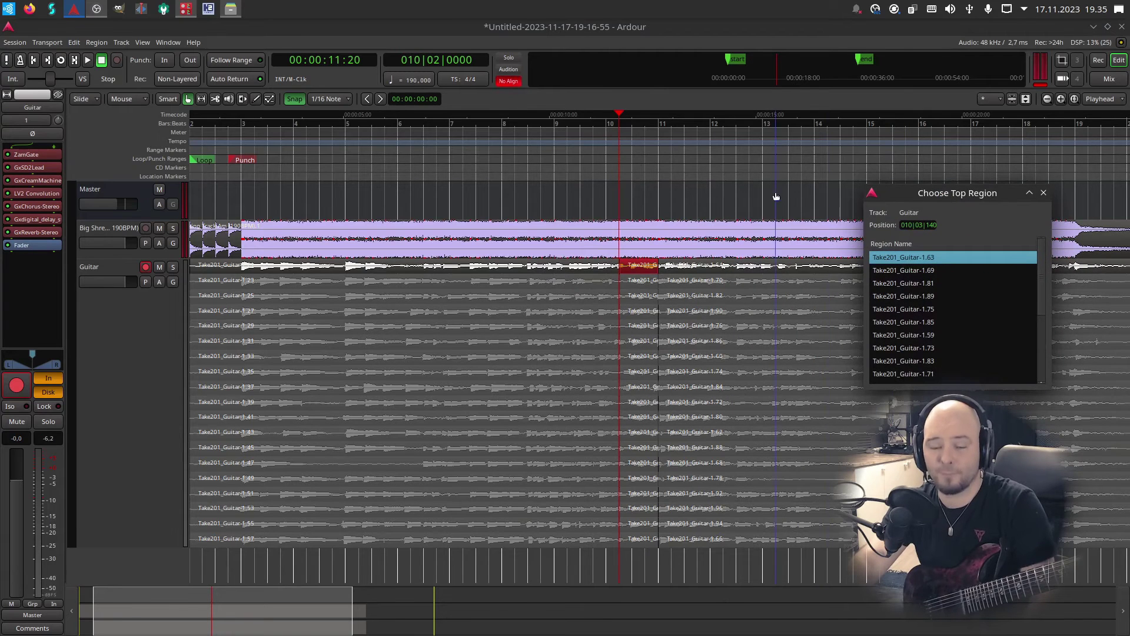
right_click(622, 163)
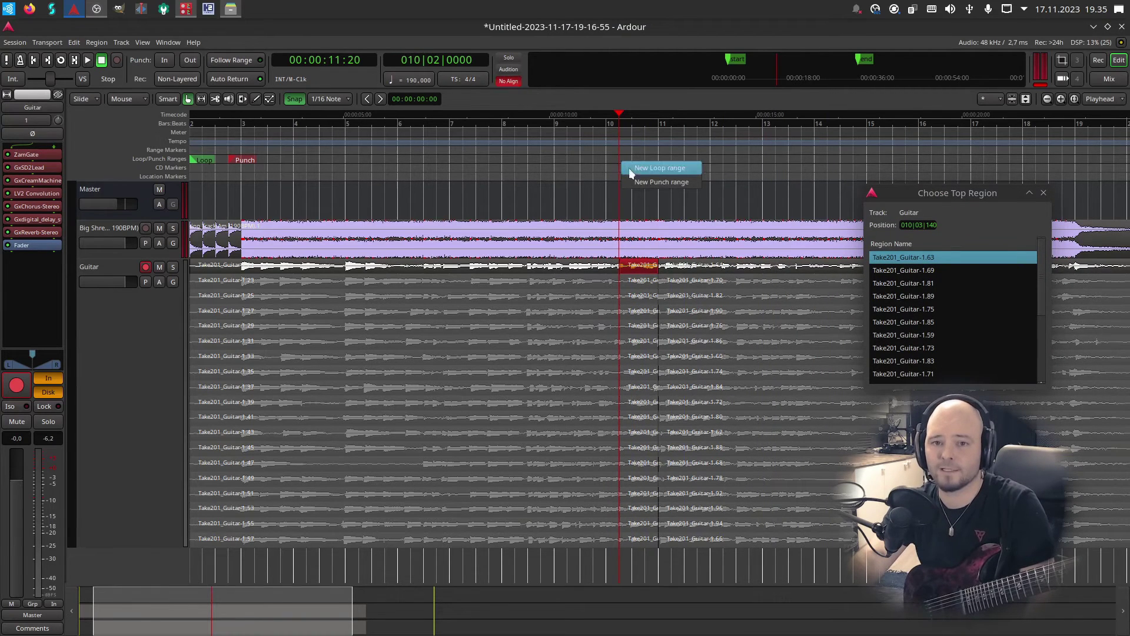
left_click(629, 169)
left_click_drag(714, 160, 627, 157)
key("l")
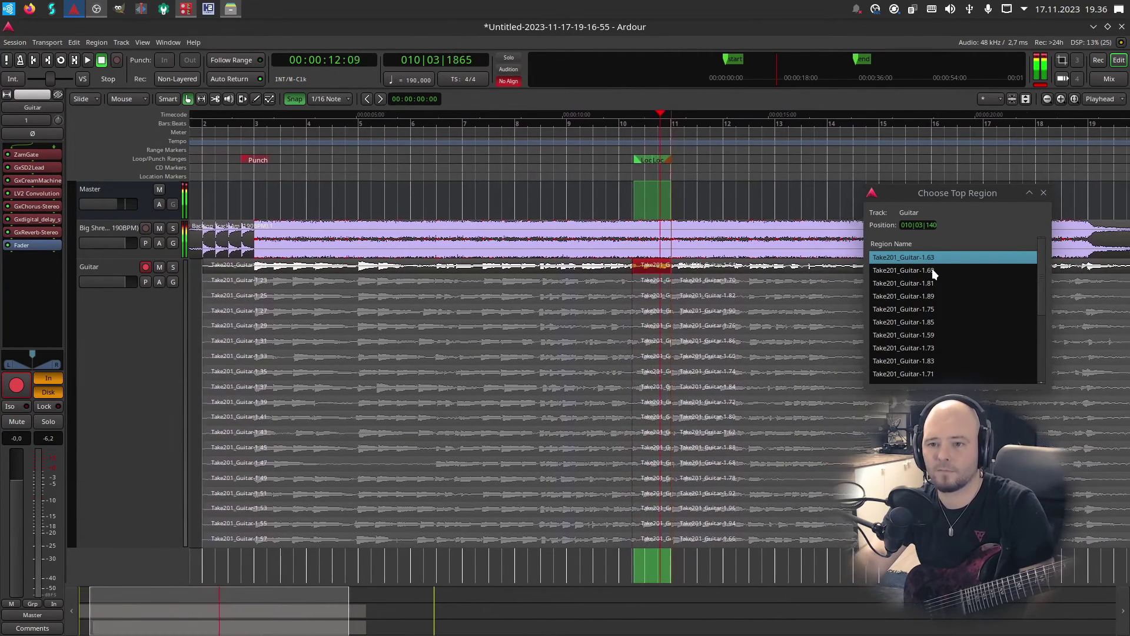
Audition takes 1.69, 1.81 and 1.89, keeping Take201_Guitar-1.81 on top
left_click(932, 270)
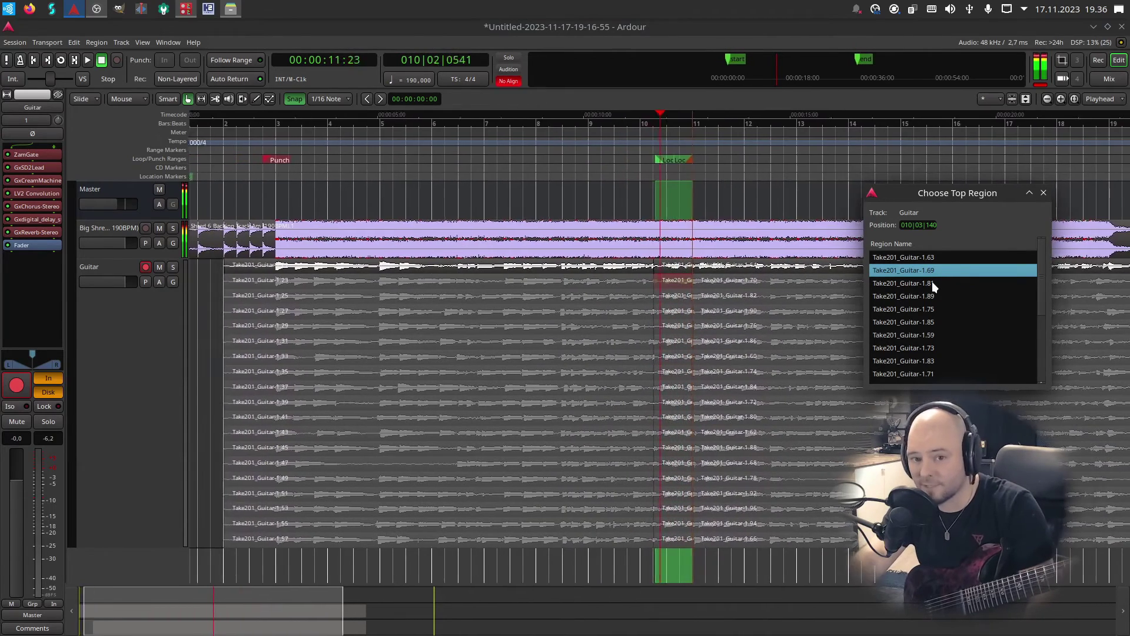
left_click(931, 283)
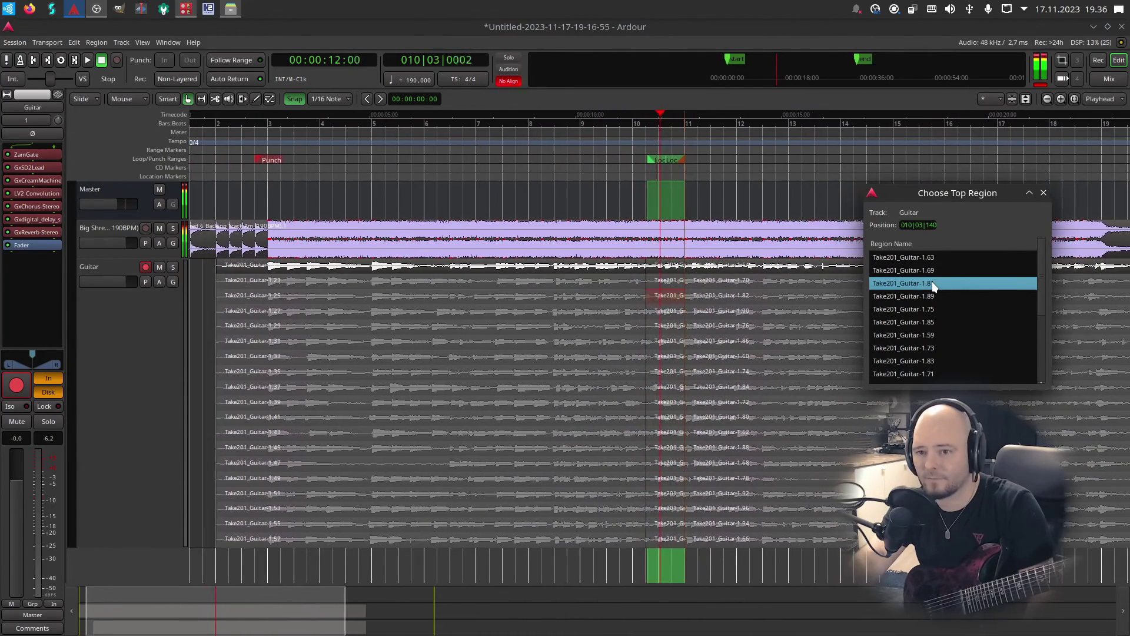
left_click(937, 296)
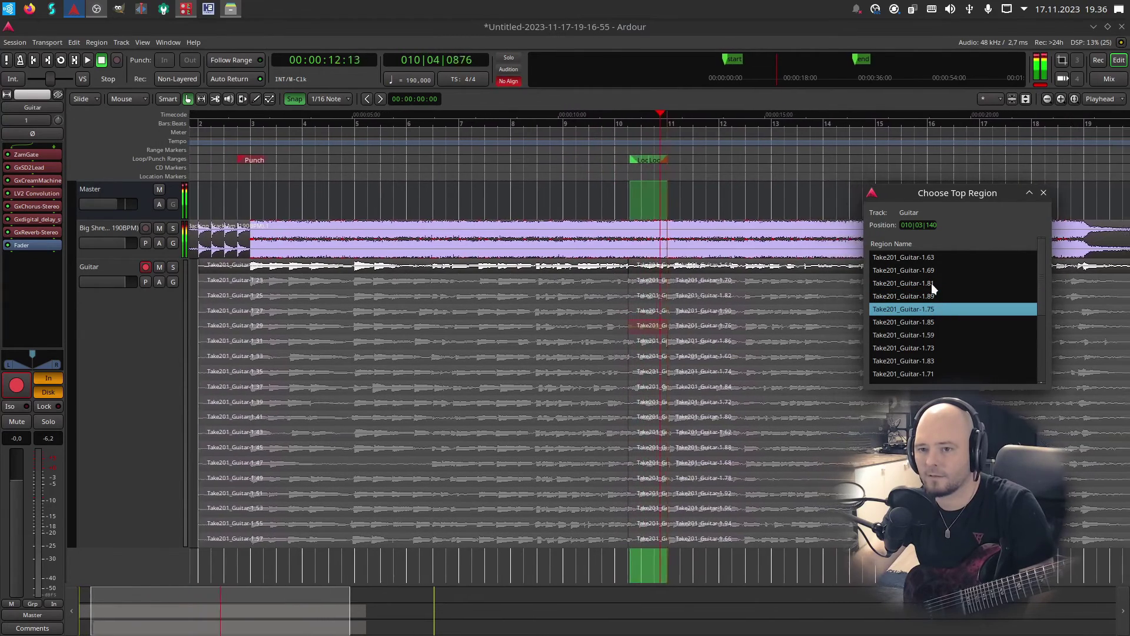
left_click(934, 285)
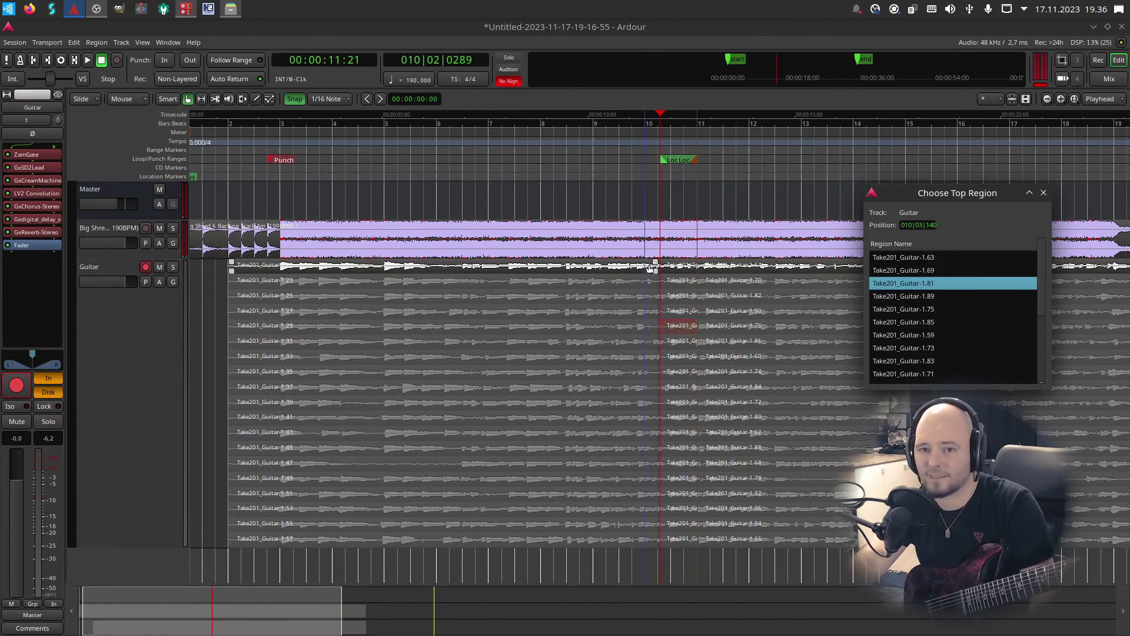
left_click(1043, 192)
Play around bar 11 to place the playhead at bar 11 beat 2
left_click(616, 114)
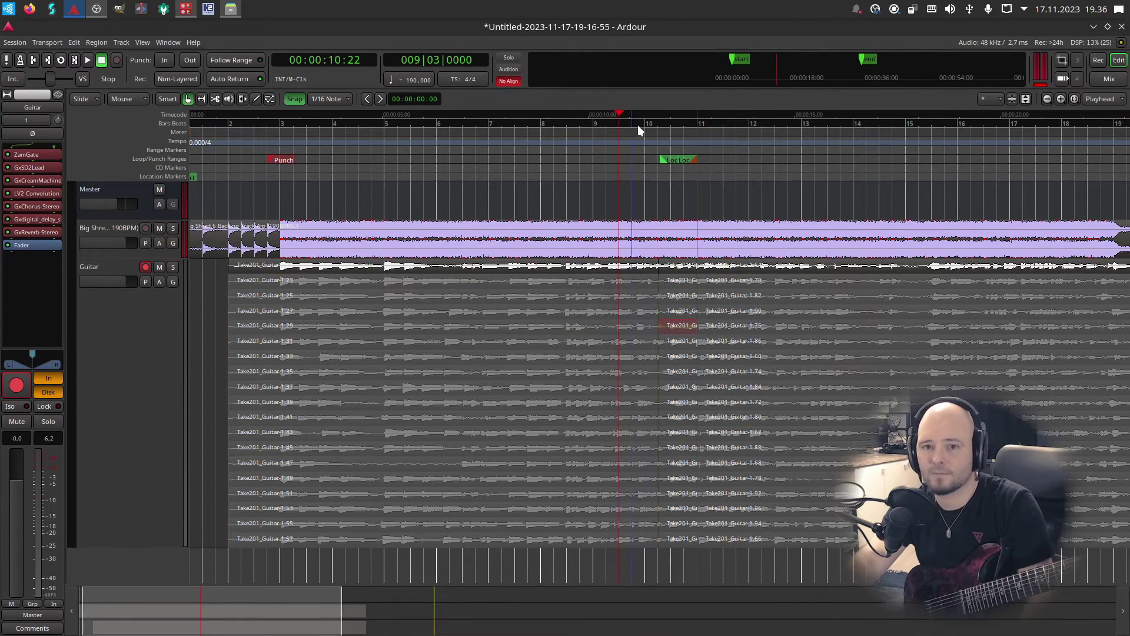
key("space")
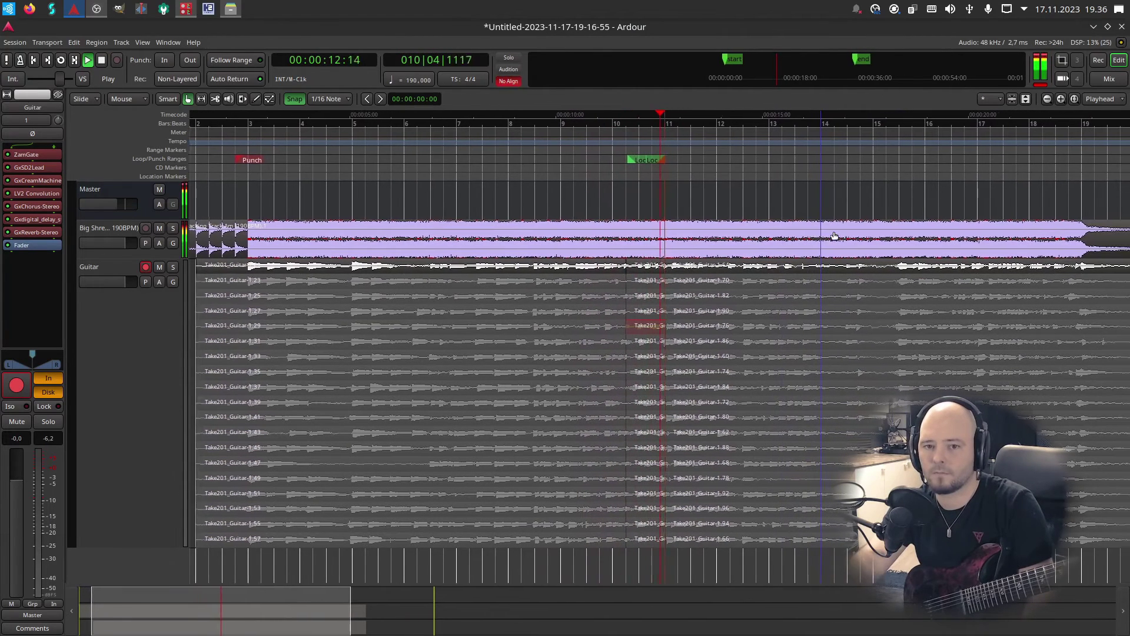
key("space")
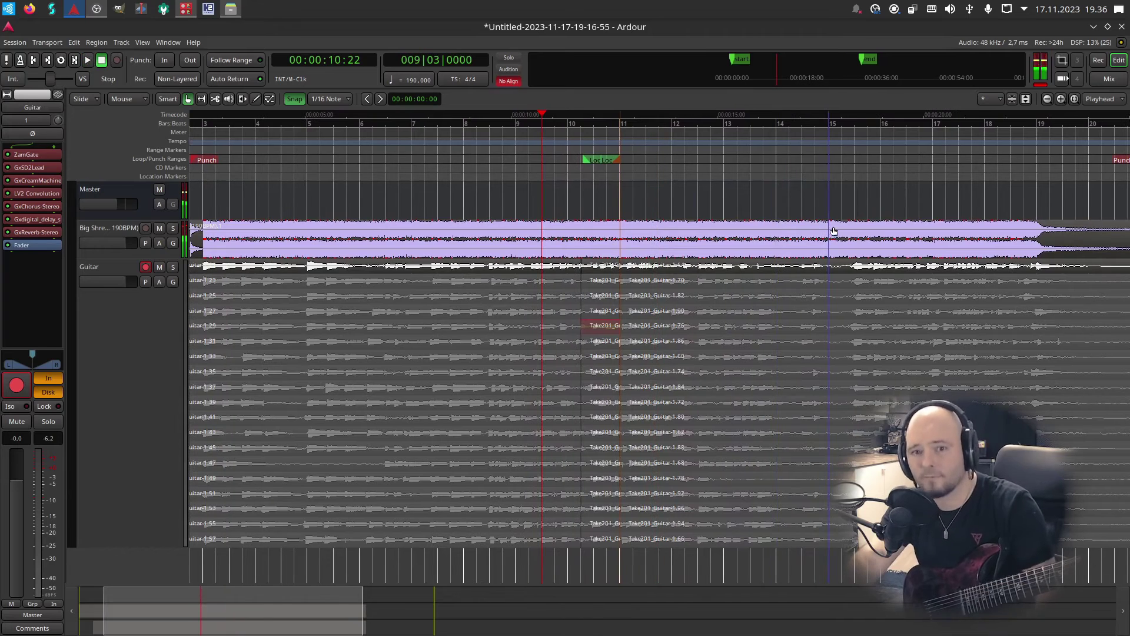
left_click(609, 122)
key("space")
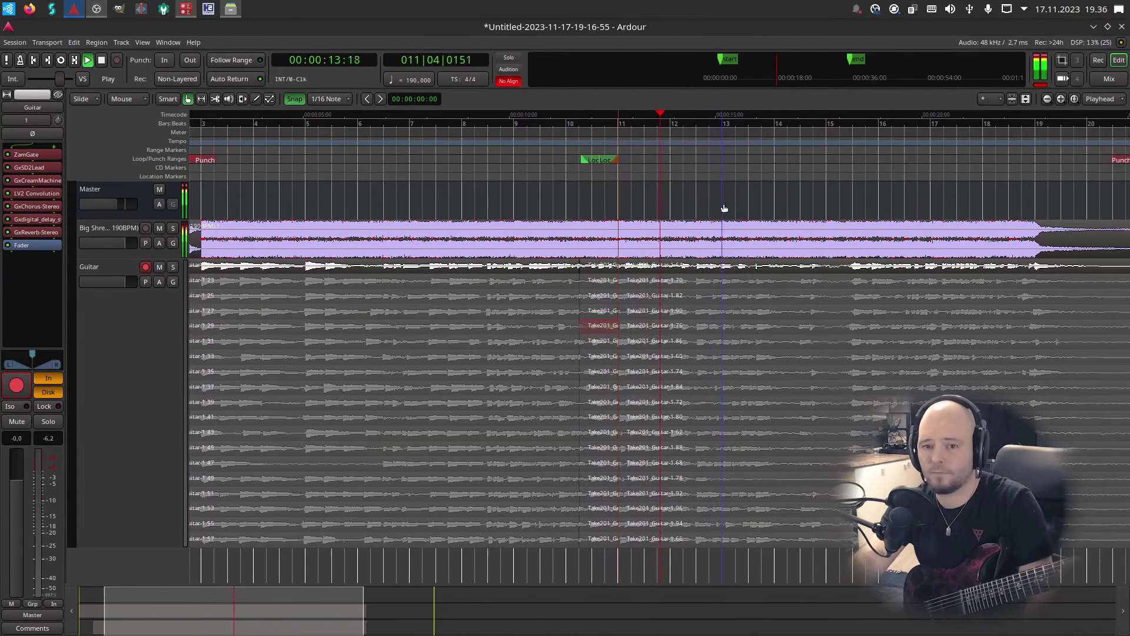
key("space")
key("space")
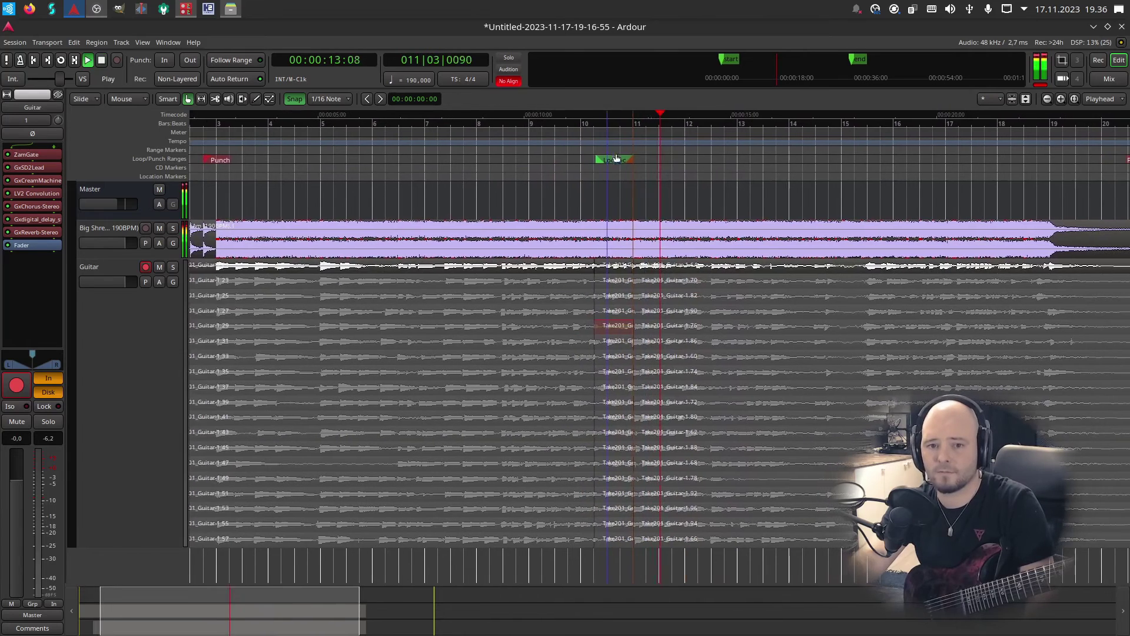
key("space")
key("space")
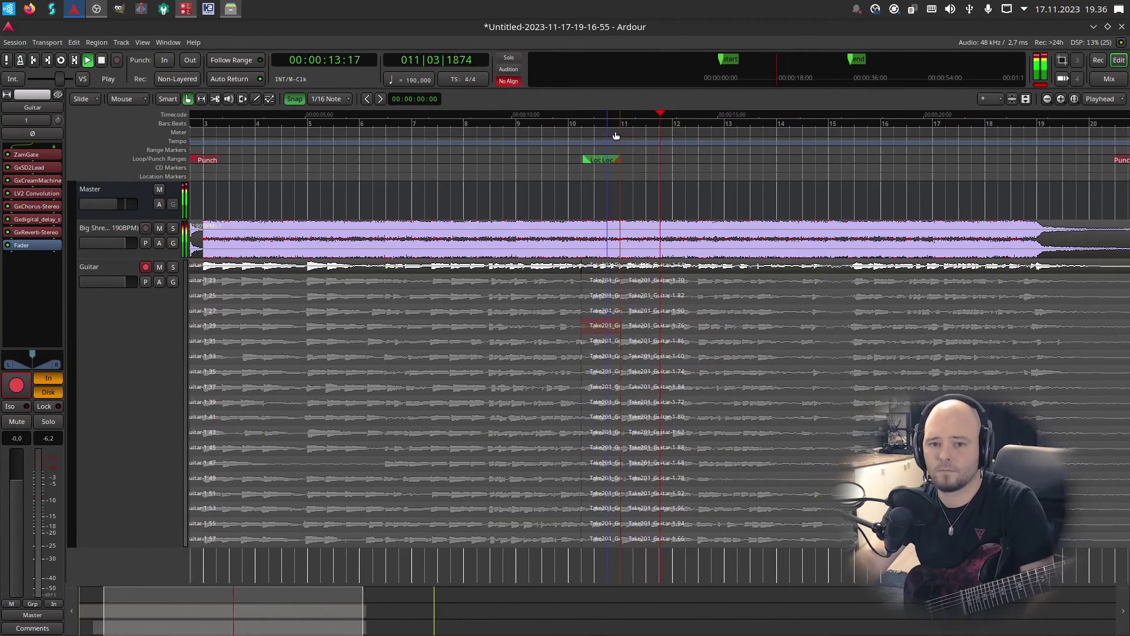
key("space")
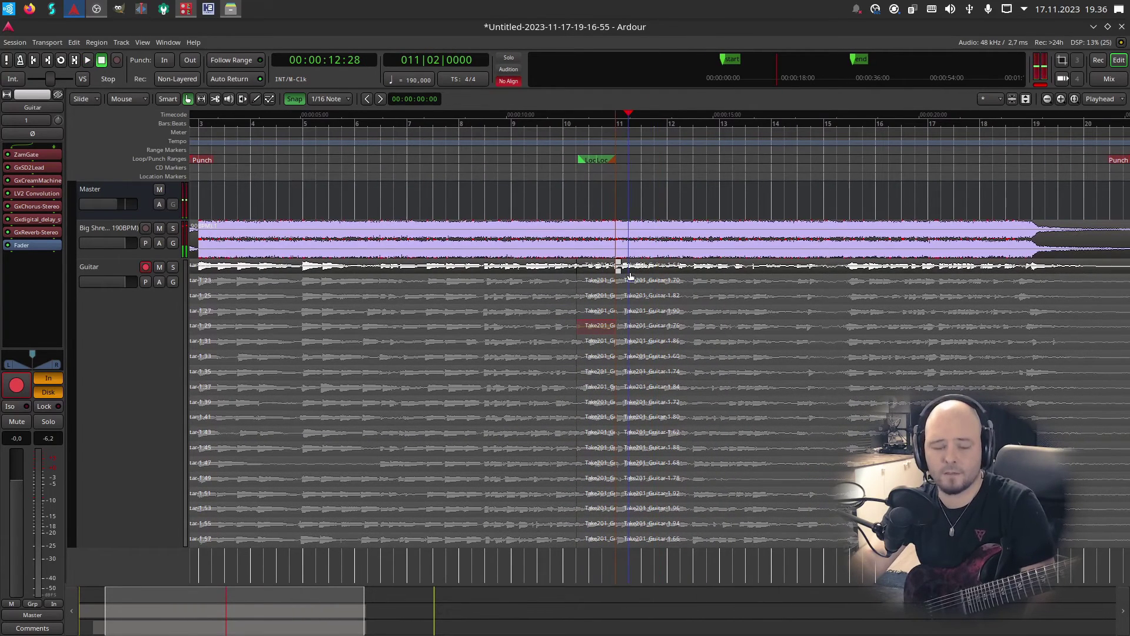
Split all Guitar regions at bar 11 beat 2 and again at a second point
left_click(165, 353)
key("ctrl+a")
key("s")
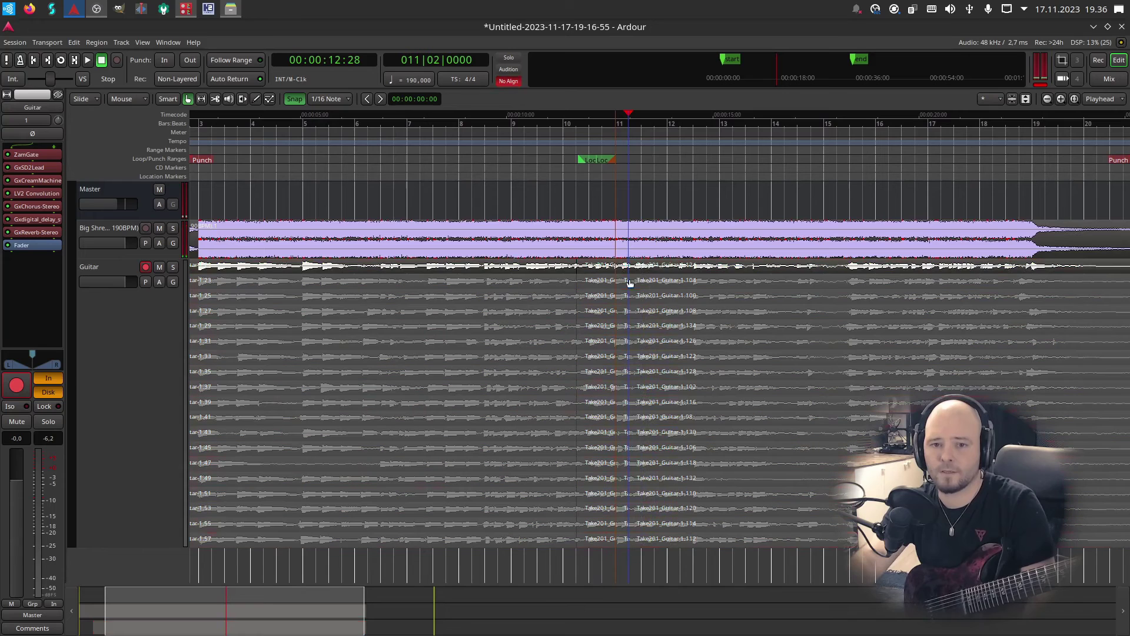
key("ctrl+a")
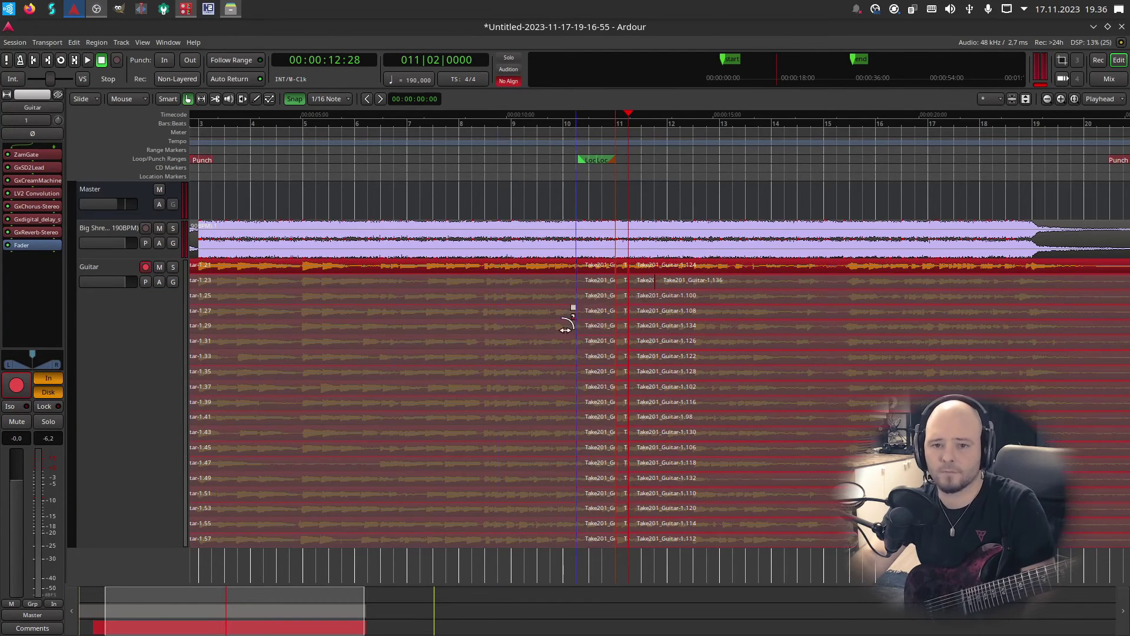
key("s")
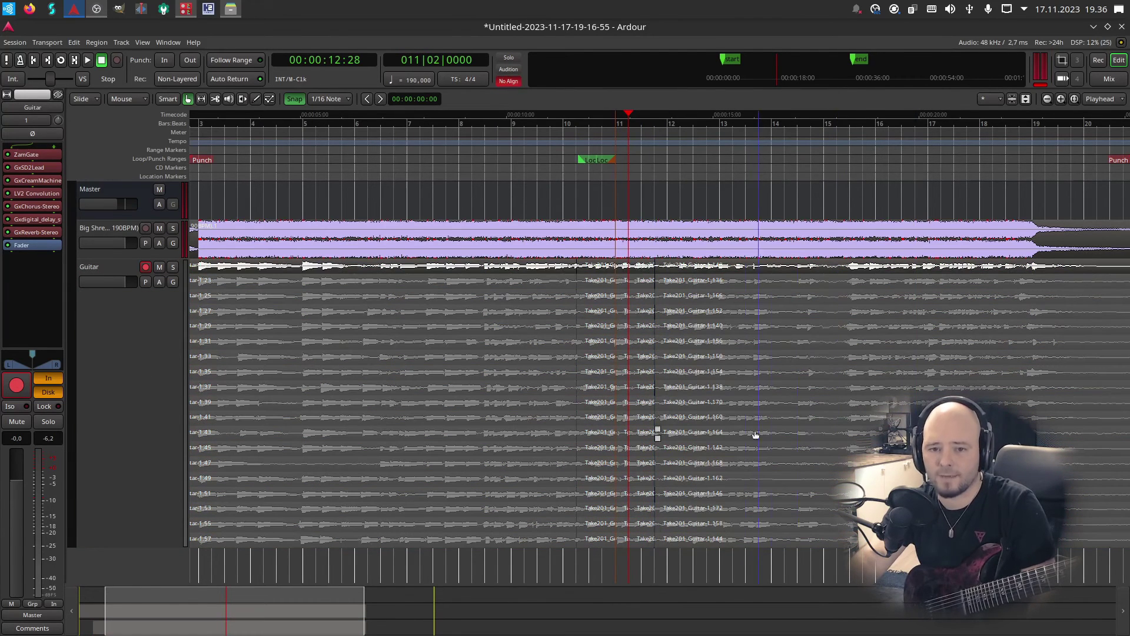
Loop the bar 11 passage and audition takes, bringing Take201_Guitar-1.167 to the top
right_click(638, 264)
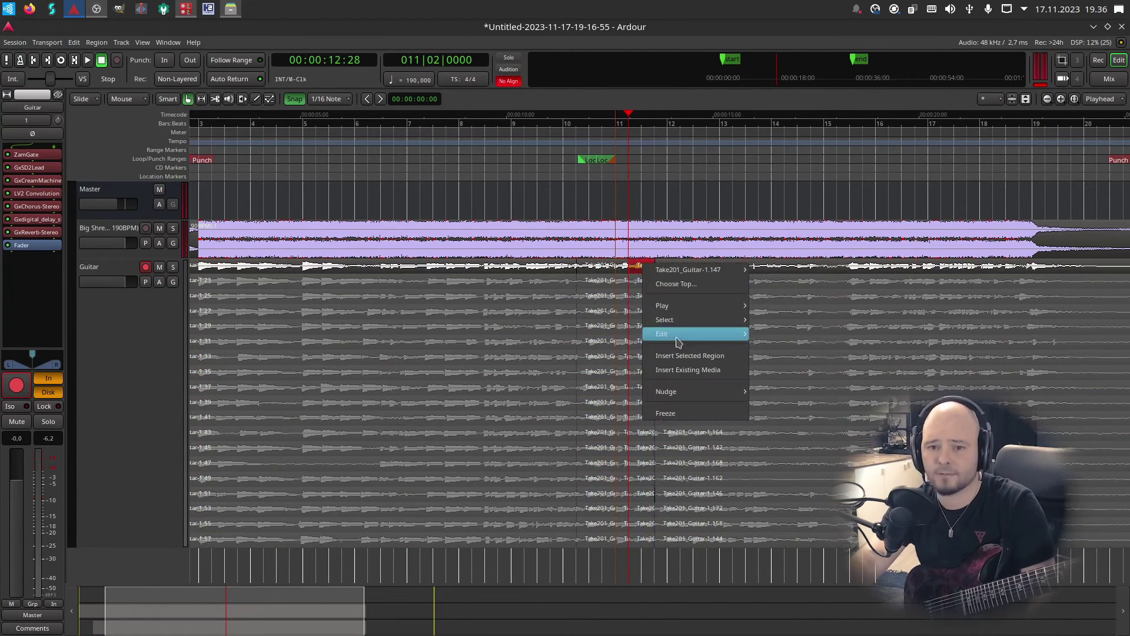
left_click(691, 287)
mouse_move(612, 161)
left_mouse_down()
mouse_move(682, 170)
mouse_move(620, 158)
mouse_move(618, 187)
left_mouse_up()
key("l")
left_click(806, 340)
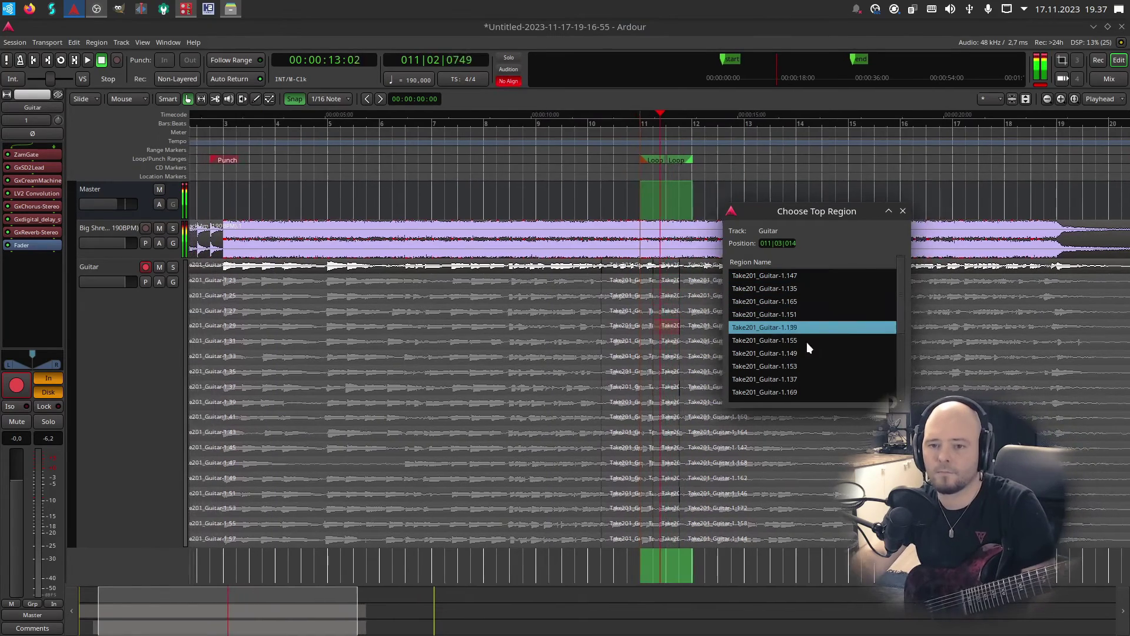
scroll(824, 359, "down", 3)
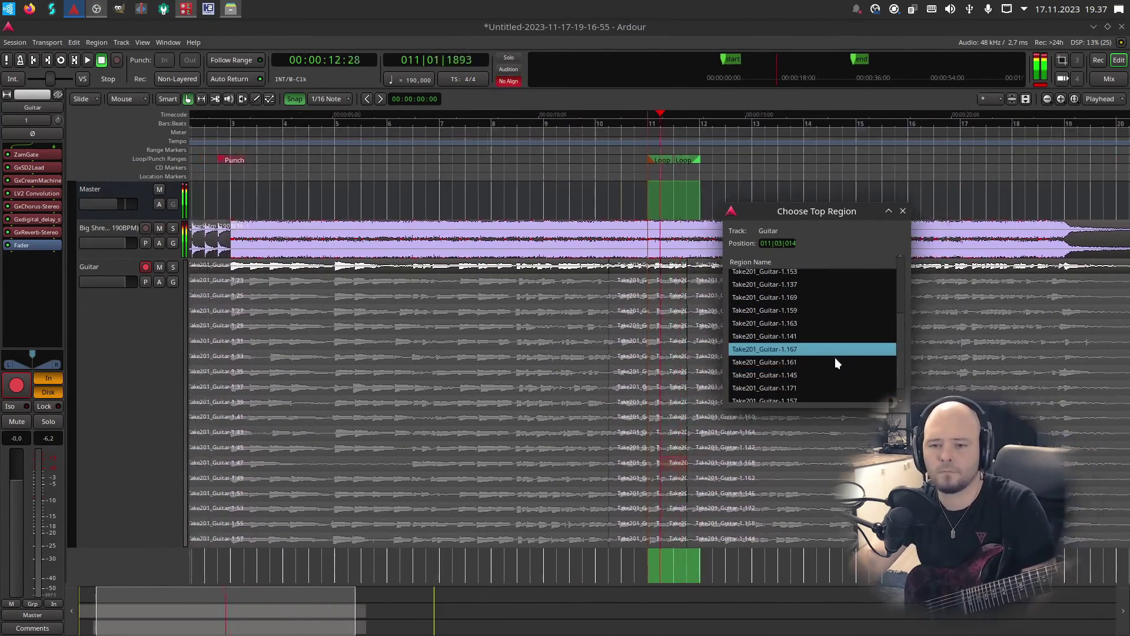
left_click(842, 377)
Widen the loop range to roughly bar 9 through bar 12.6 and stop playback
left_click_drag(614, 158, 578, 168)
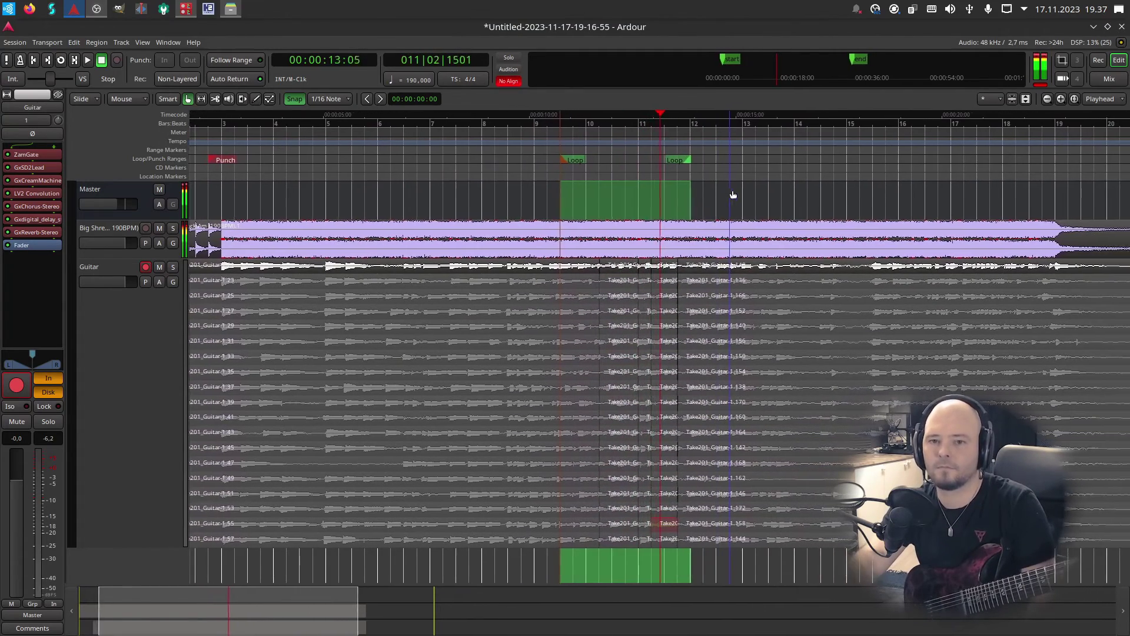
key("space")
left_click_drag(746, 162, 799, 159)
Place the playhead at bar 11 and play a few seconds of the passage
left_click(671, 160)
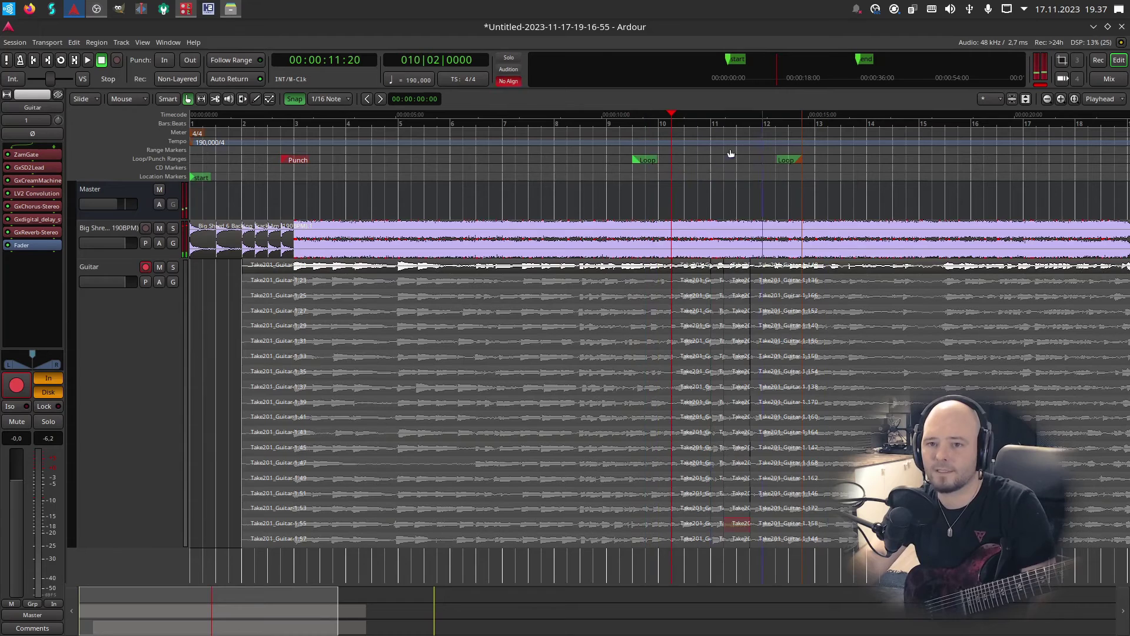
left_click(732, 114)
key("space")
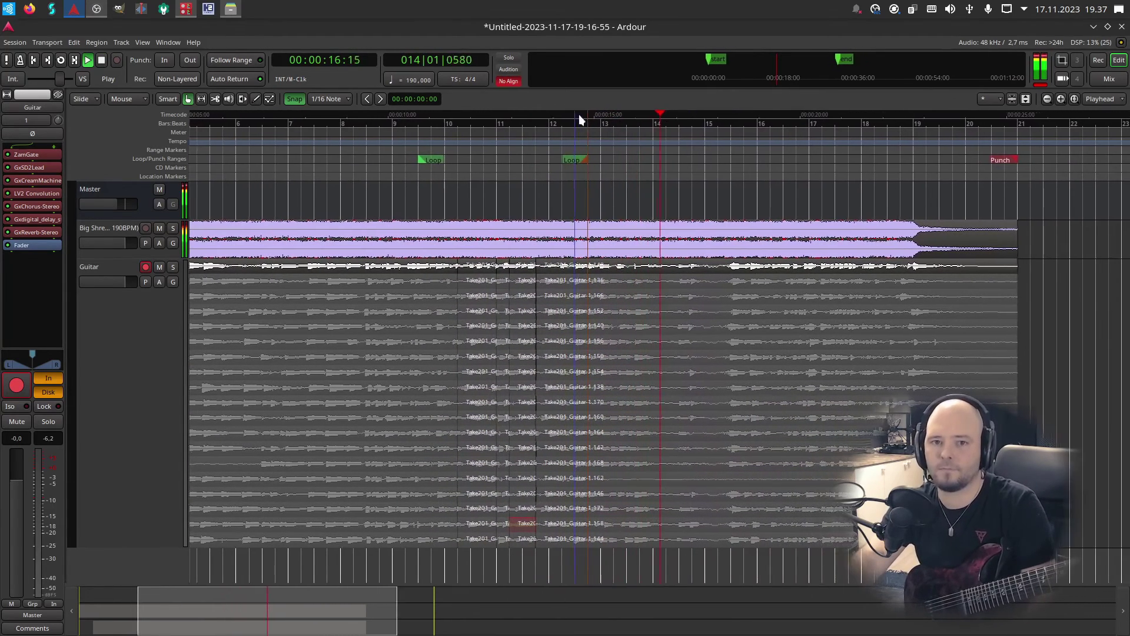
key("space")
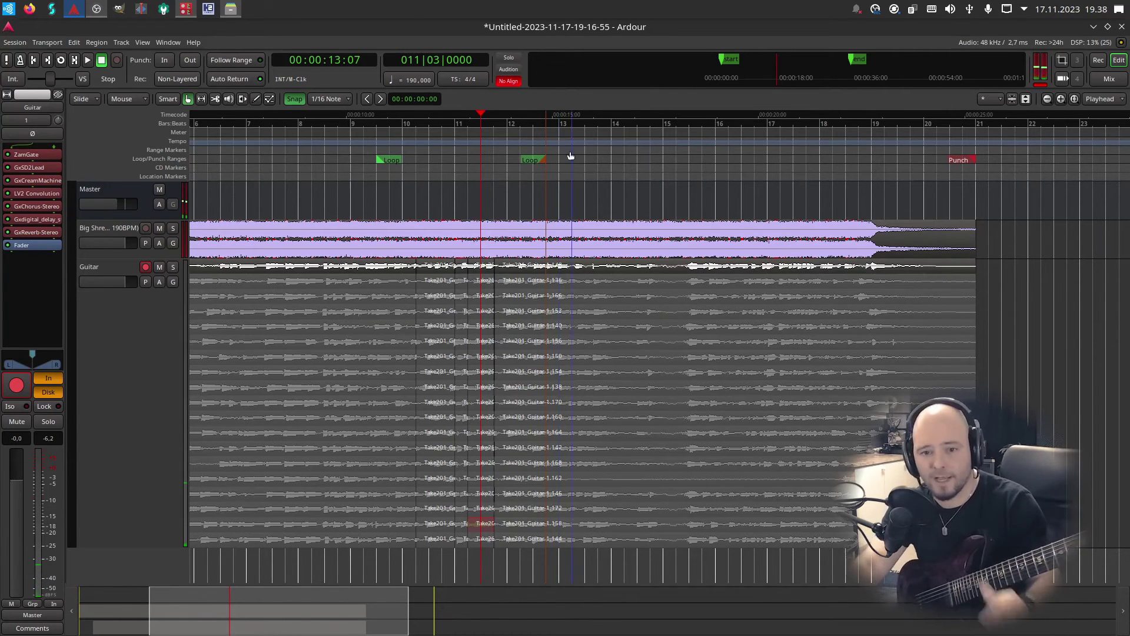
Audition the solo from bar 12, then step the playhead back to bar 10 beat 4
left_click(504, 120)
key("shift+Right")
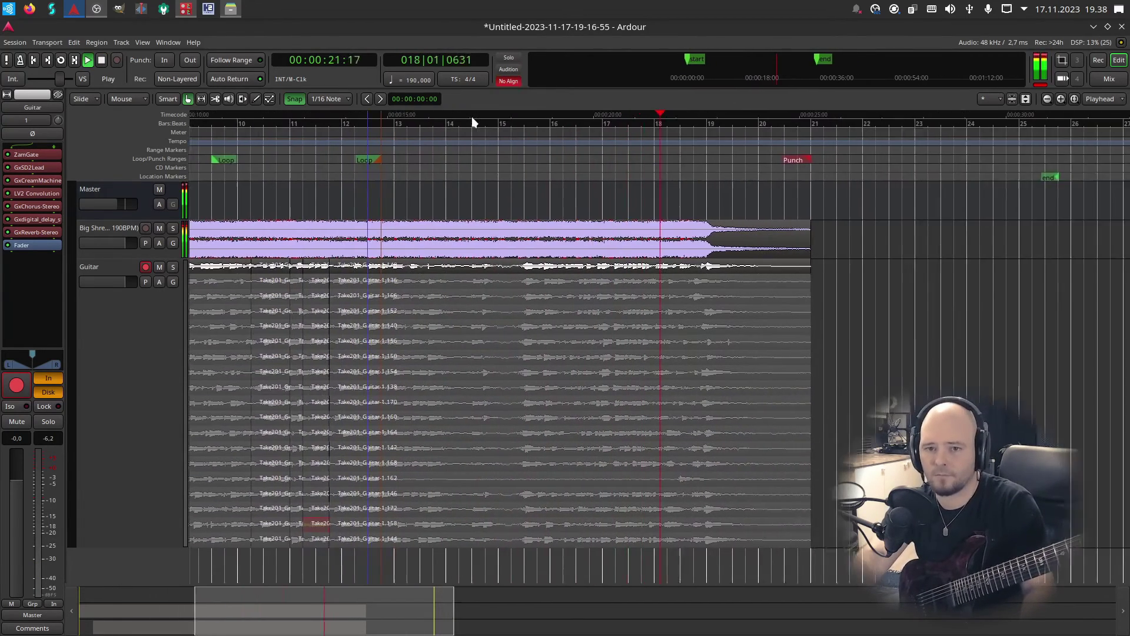
key("space")
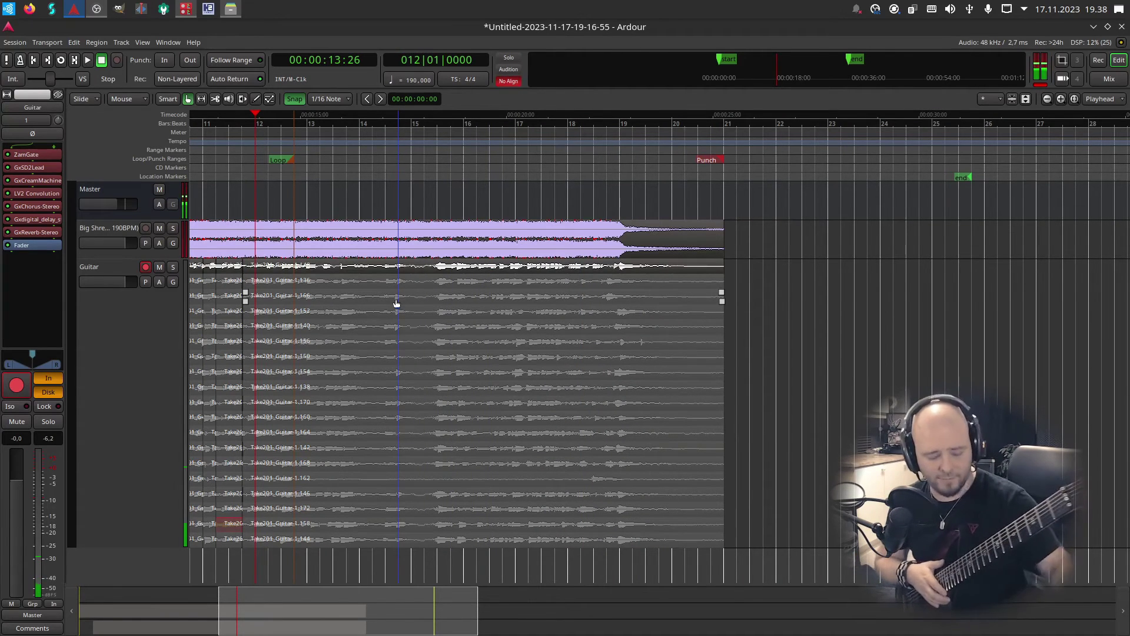
key("Left")
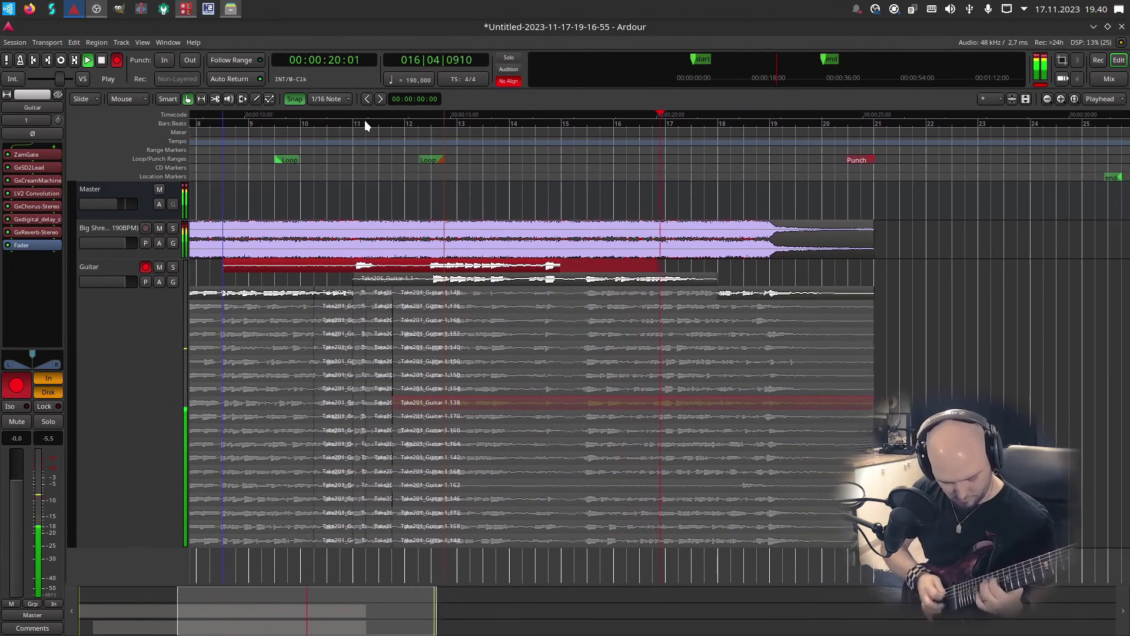
Stop recording, delete Take205_Guitar-1.1, and trim the start of Take208_Guitar-1.1 later
key("space")
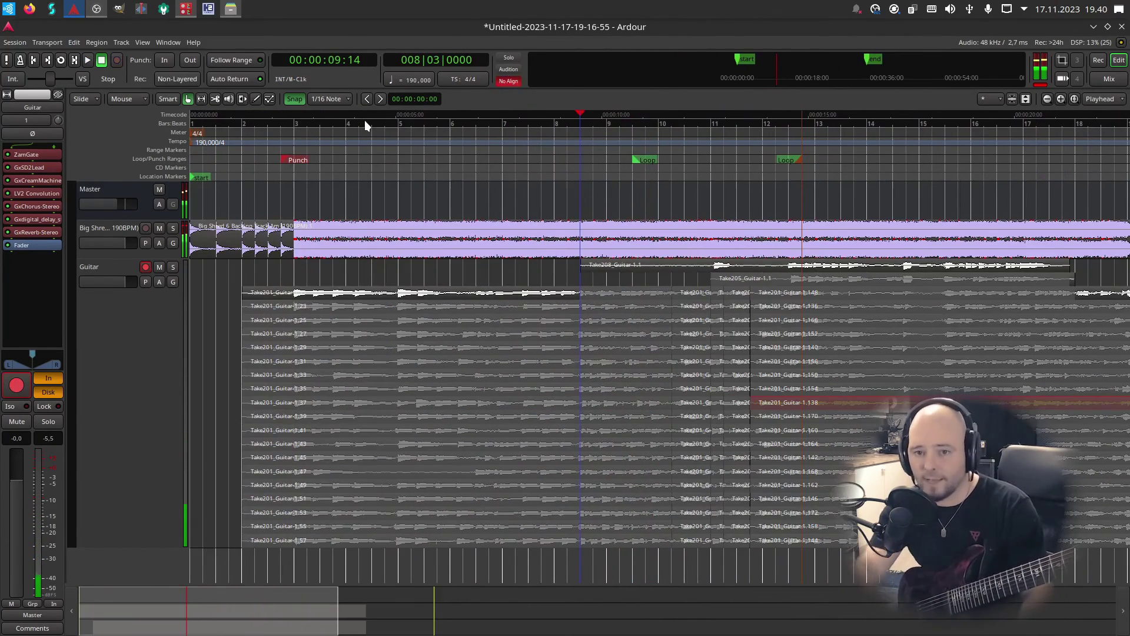
key("Delete")
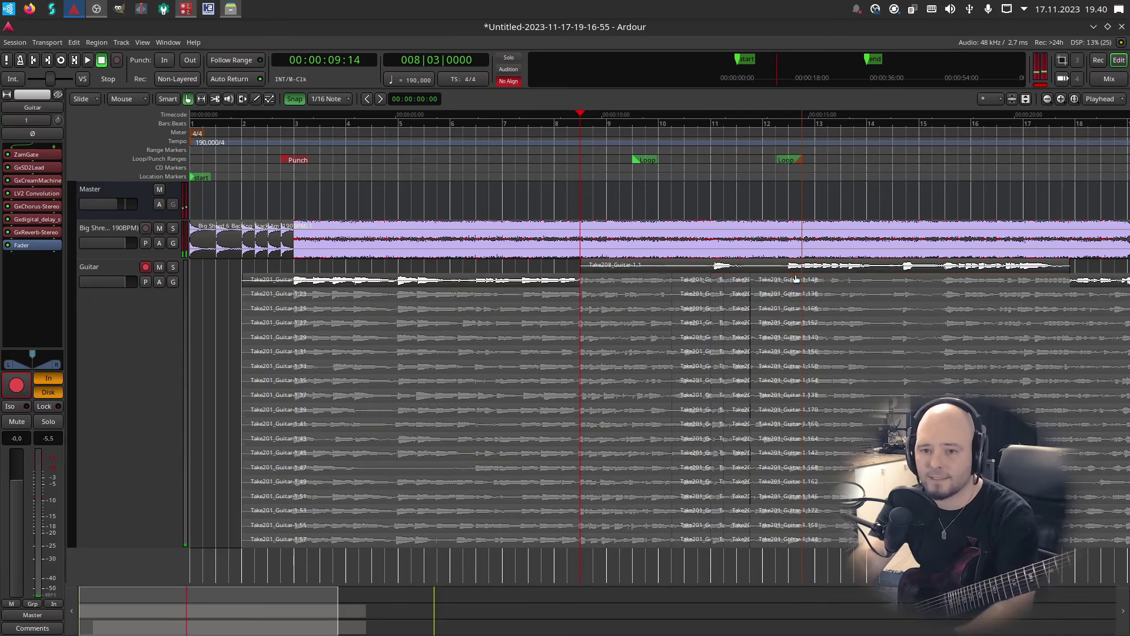
left_click_drag(583, 265, 789, 265)
Trim the Take208 region's end earlier and audition the shortened bend around bars 12–15
left_click(771, 120)
key("space")
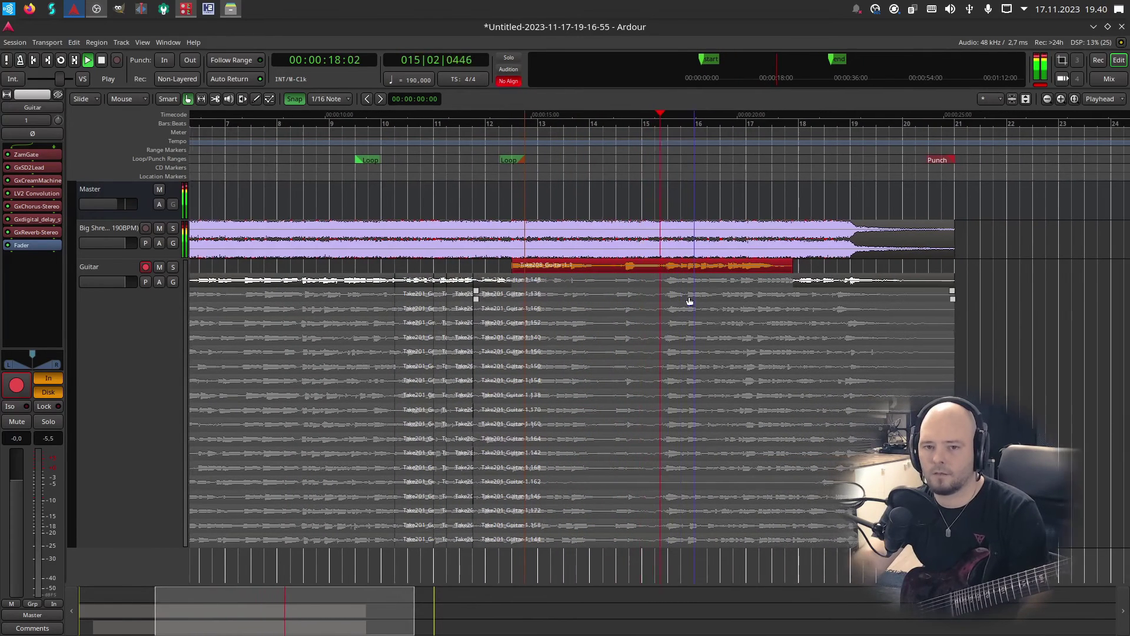
key("space")
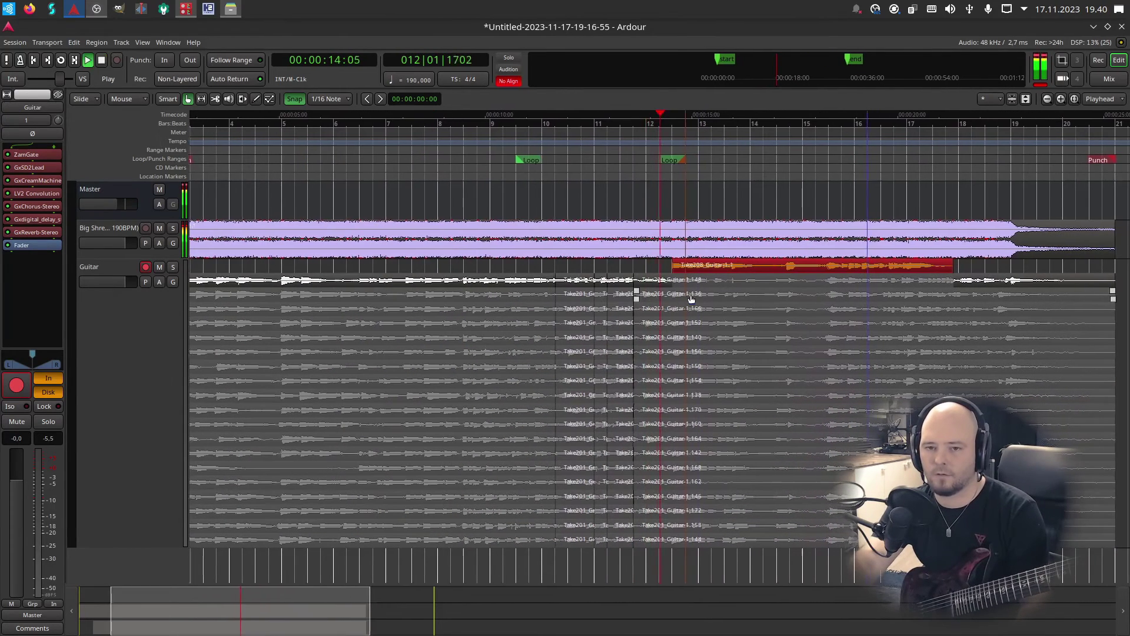
left_click_drag(941, 269, 839, 268)
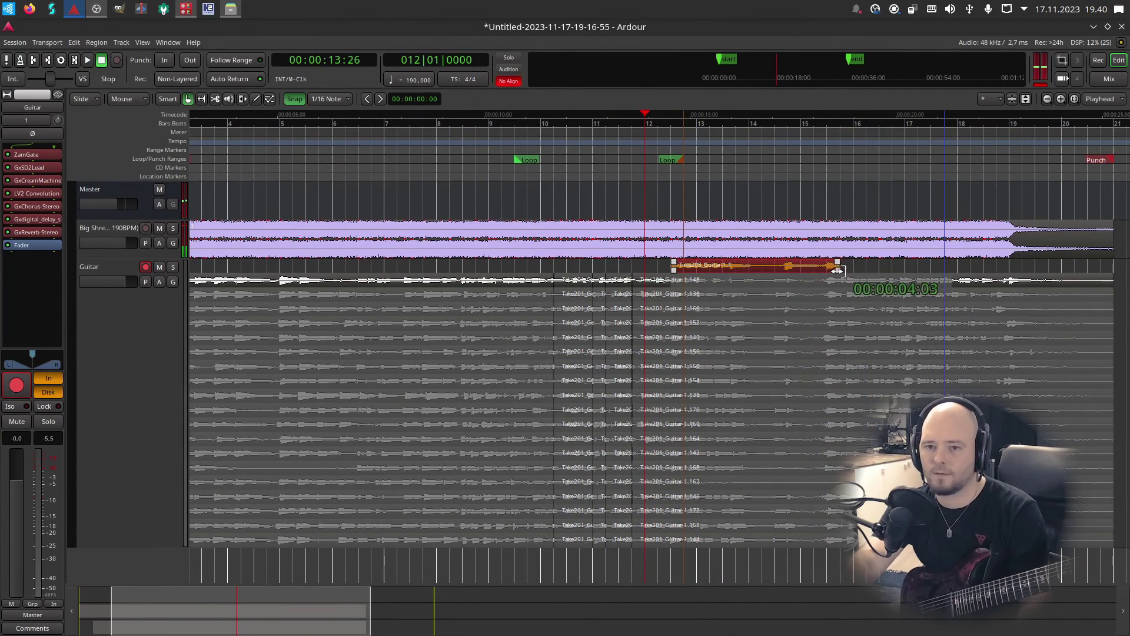
key("space")
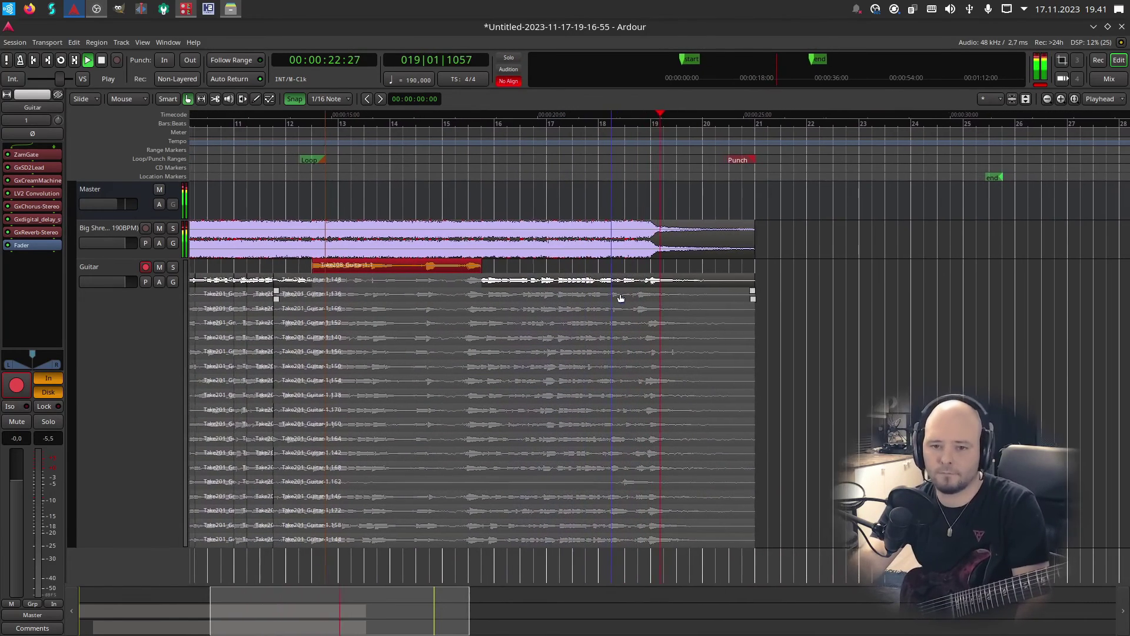
key("space")
Zoom out to the whole session and play the song from the start
key("minus")
key("minus")
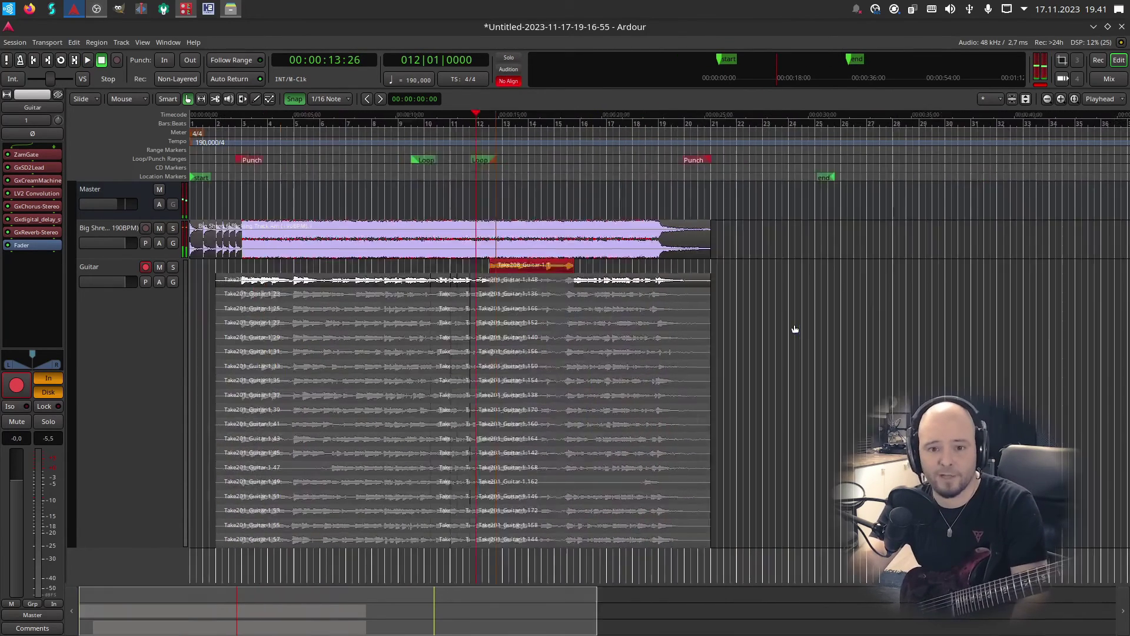
left_click(206, 118)
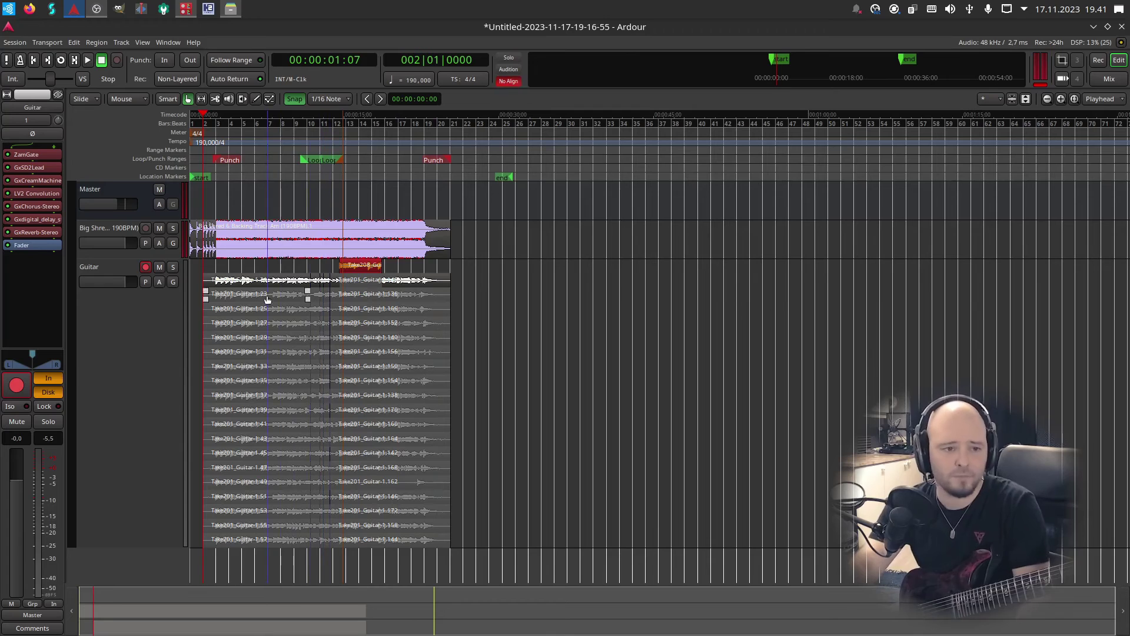
key("Home")
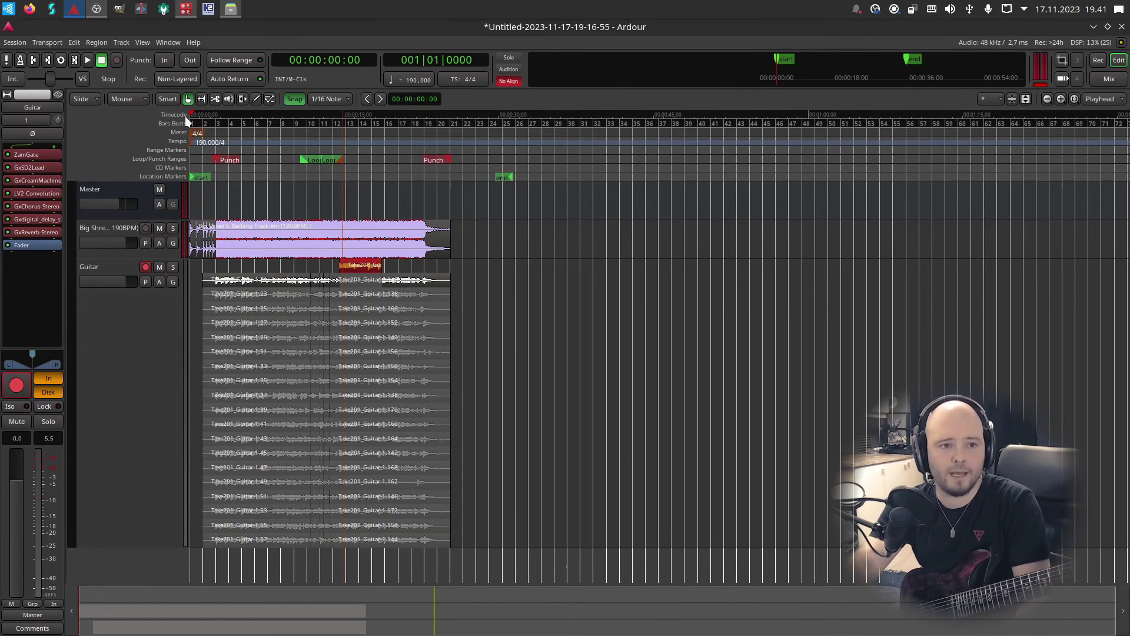
key("space")
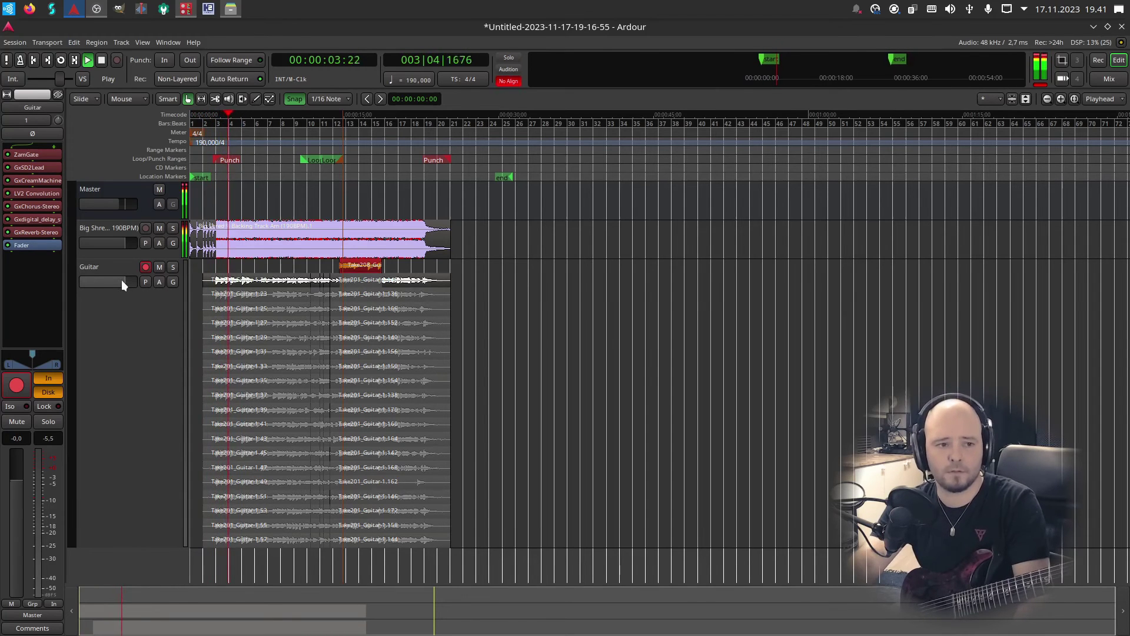
Set the Guitar fader to about -4.6 dB, stop playback, and disarm the Guitar track
left_click_drag(121, 281, 114, 279)
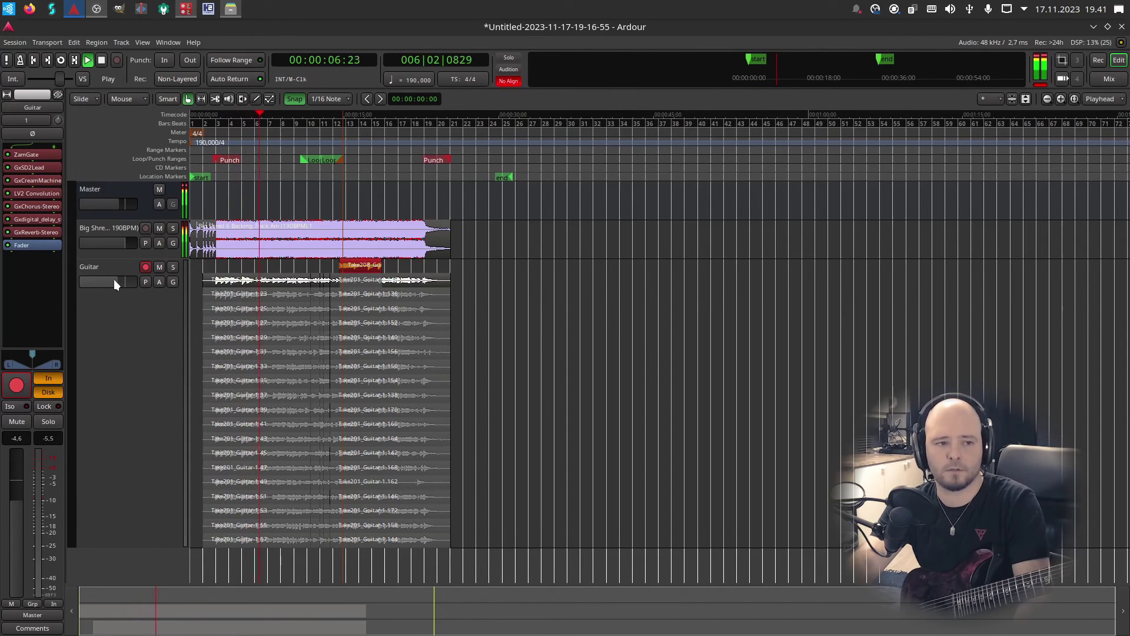
left_click(105, 65)
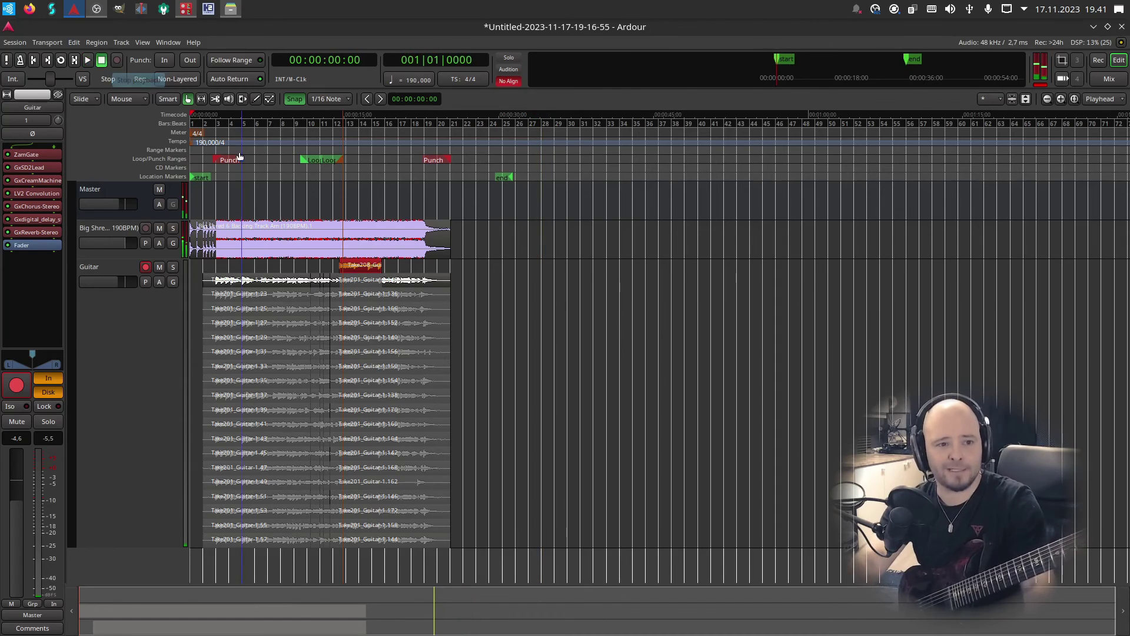
left_click(146, 266)
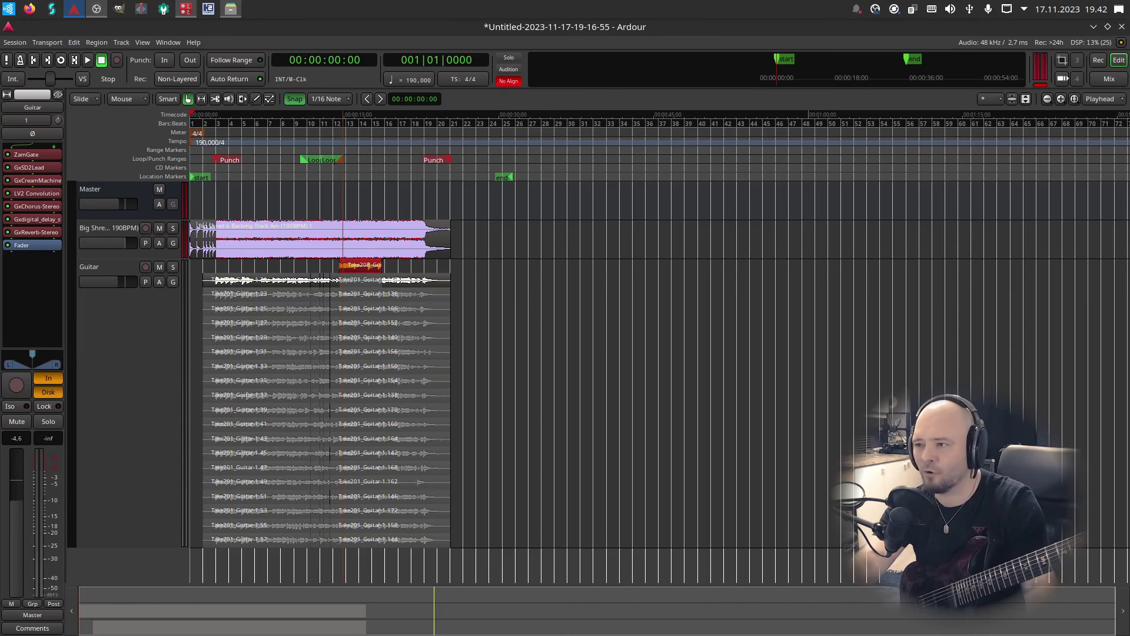
Bring OBS Studio to the front and move its window down and to the left
left_click(894, 9)
left_click_drag(740, 92, 612, 90)
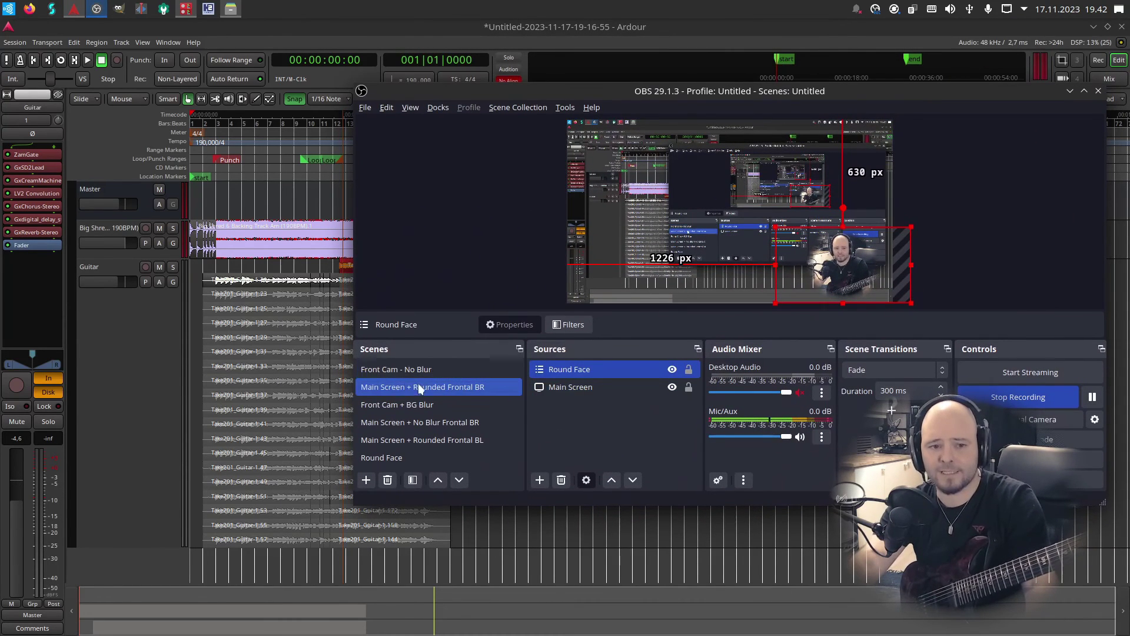